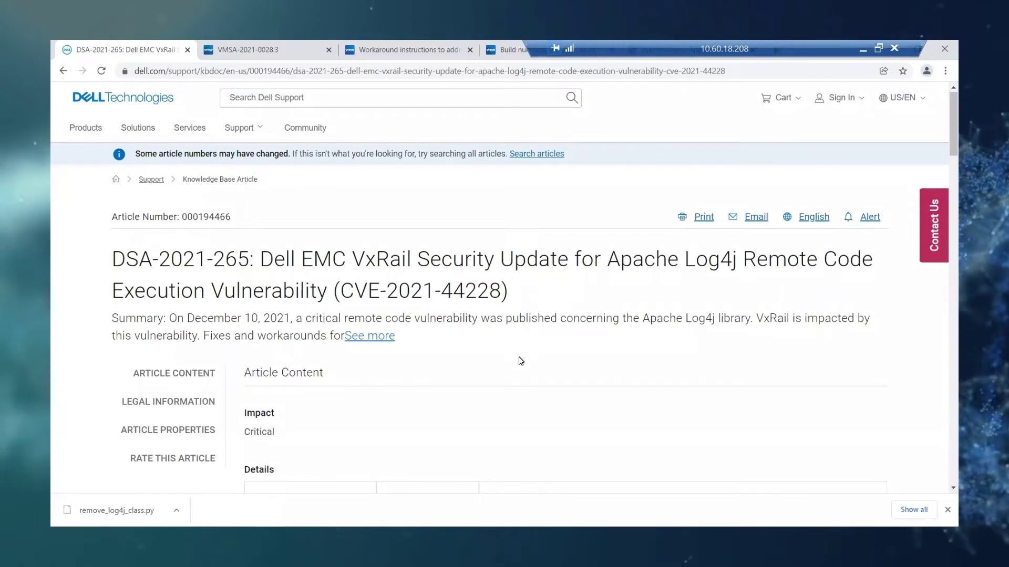
Scroll the Dell DSA-2021-265 advisory down to the Workarounds and Mitigations table citing KB87081
scroll(520, 361, "down", 3)
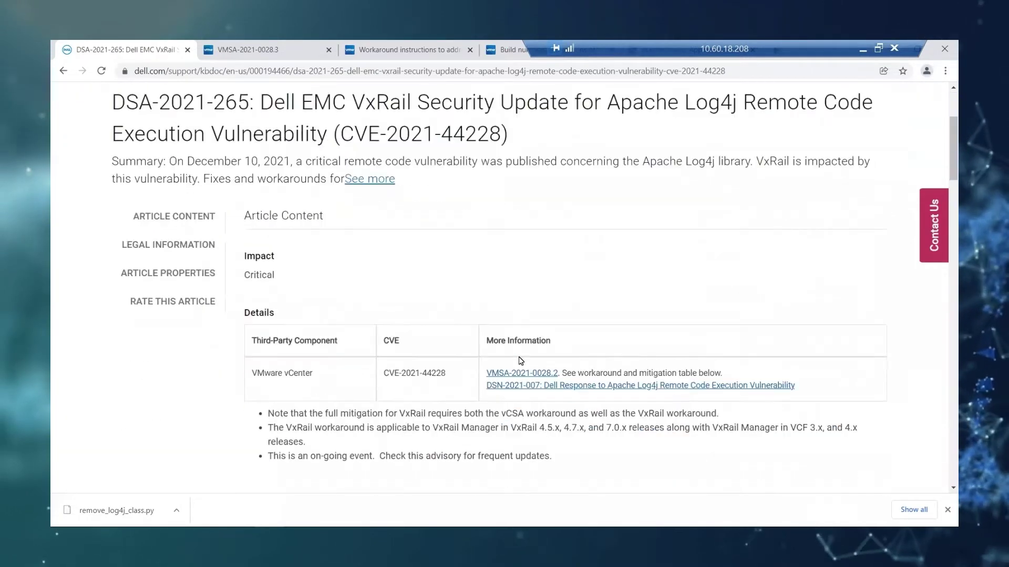
scroll(521, 361, "down", 4)
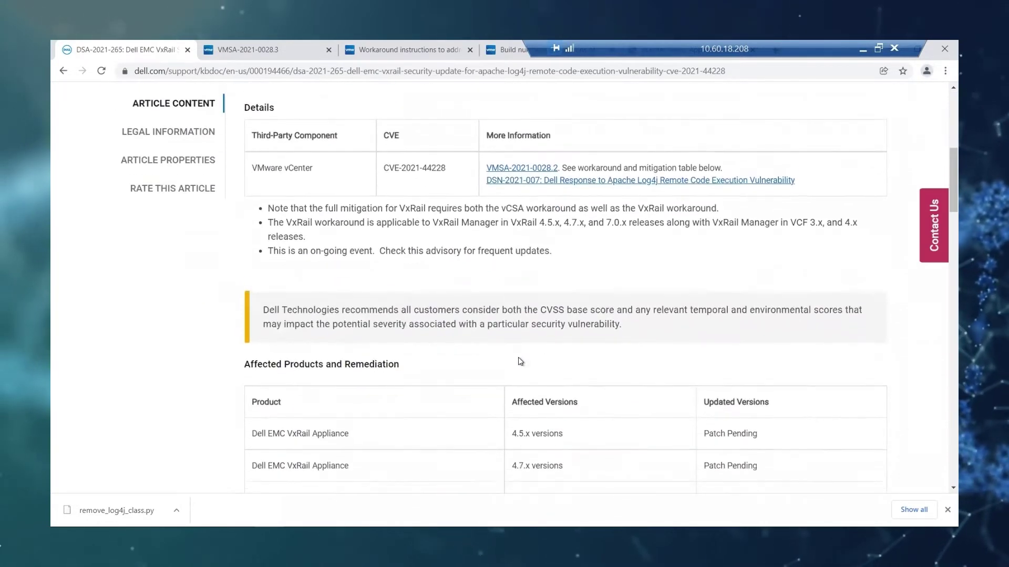
scroll(520, 361, "down", 3)
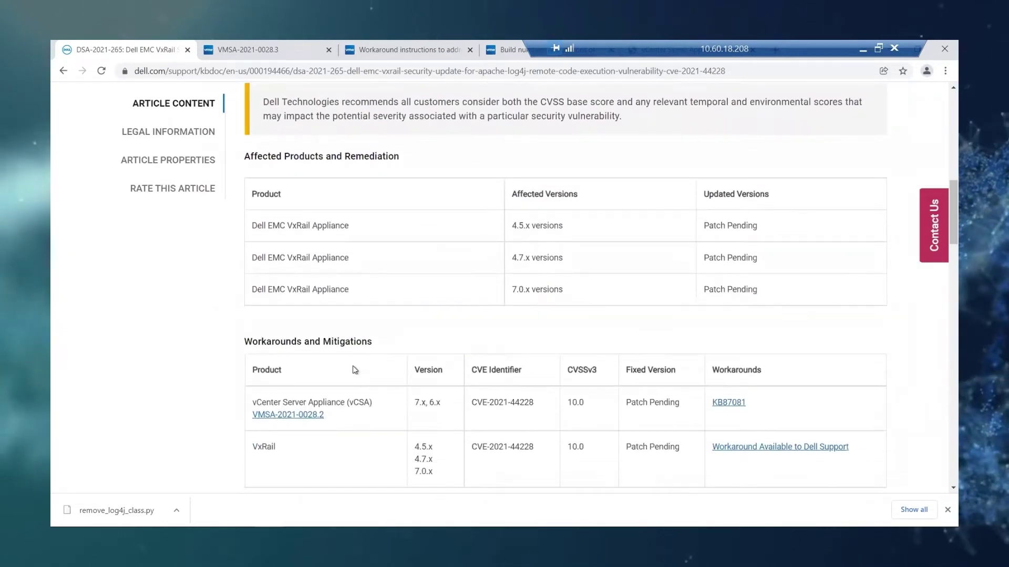
scroll(353, 366, "down", 1)
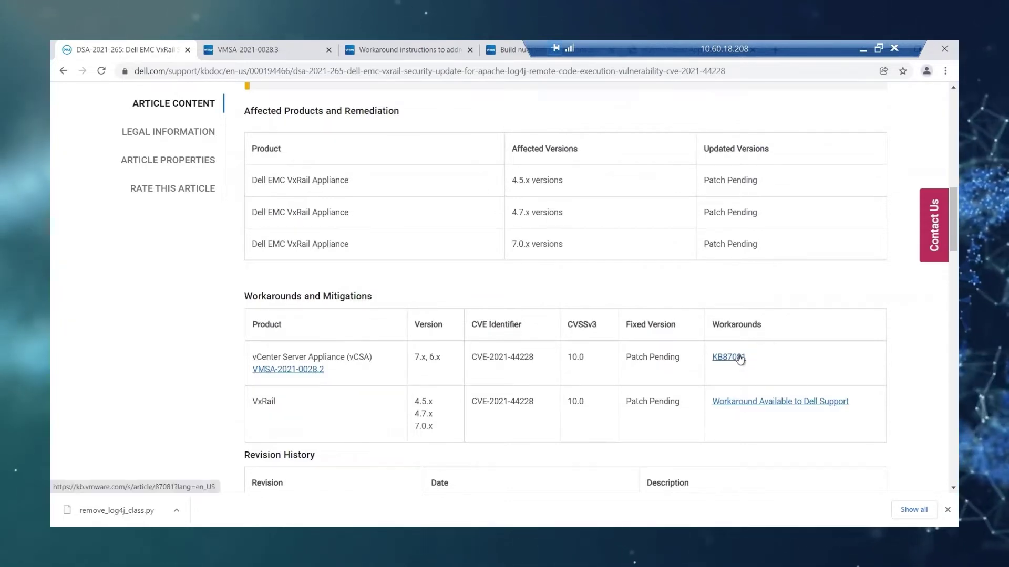
Bring up advisory VMSA-2021-0028.3 and scroll to its Response Matrix listing KB87081 for vCenter
left_click(269, 48)
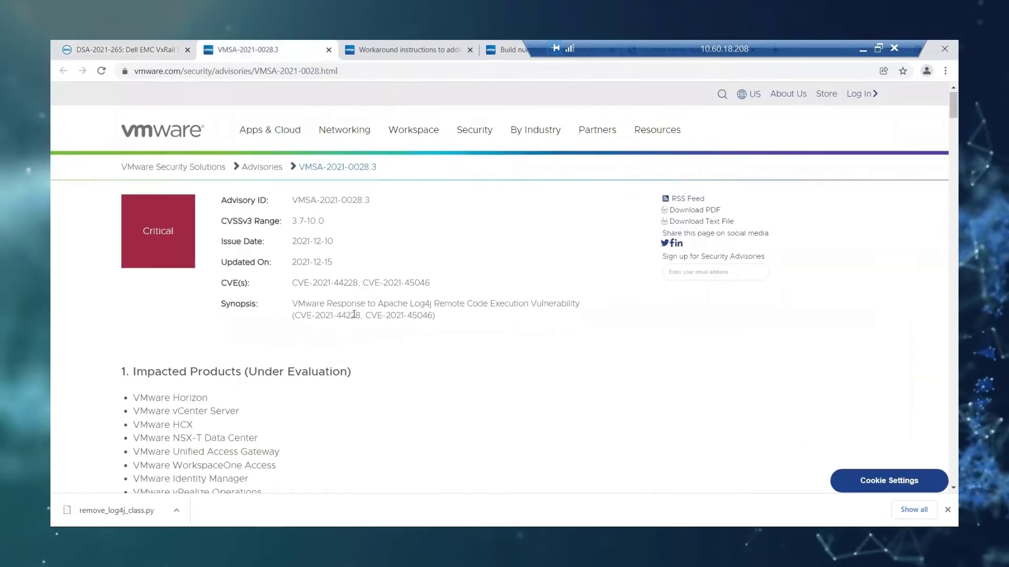
scroll(338, 352, "down", 1)
scroll(338, 352, "down", 4)
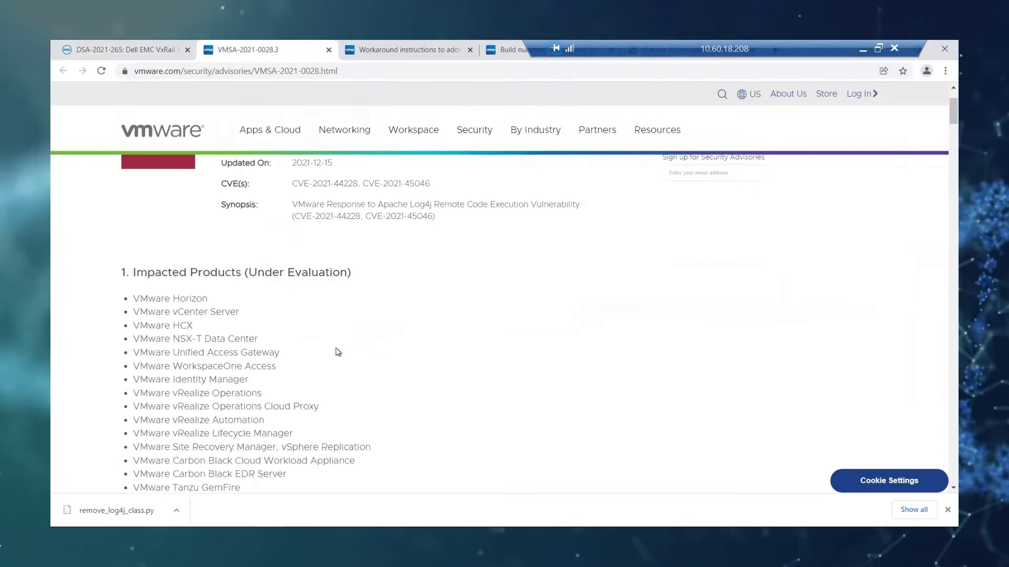
scroll(338, 351, "down", 15)
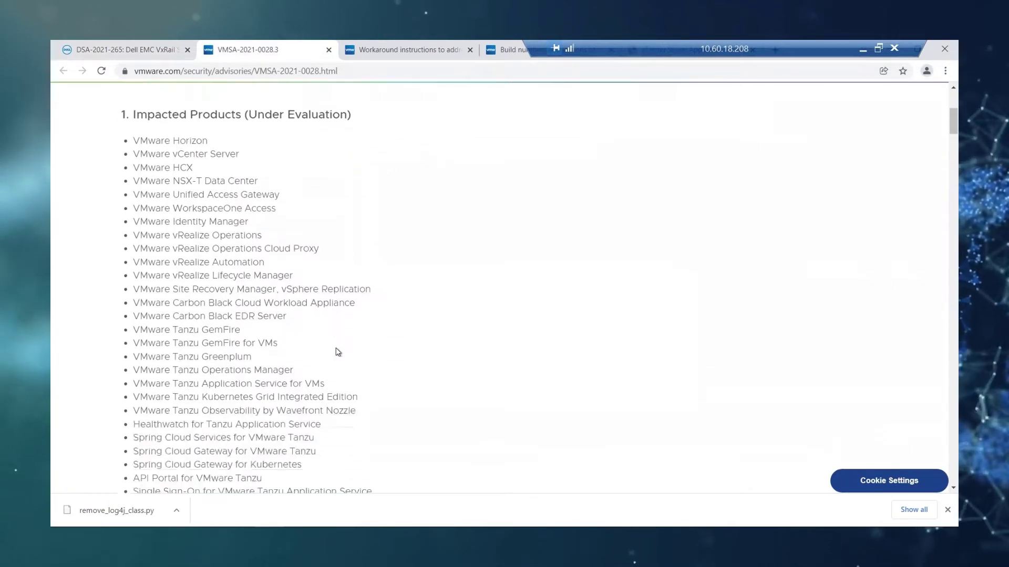
scroll(337, 352, "down", 8)
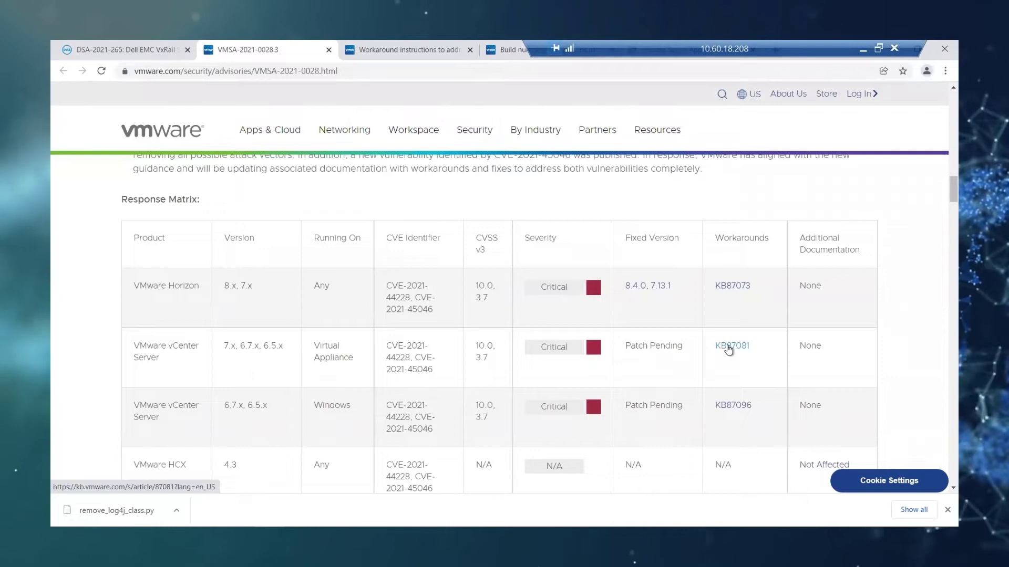
Bring up the KB 87081 article and scroll to its Workaround section's per-version links
left_click(406, 51)
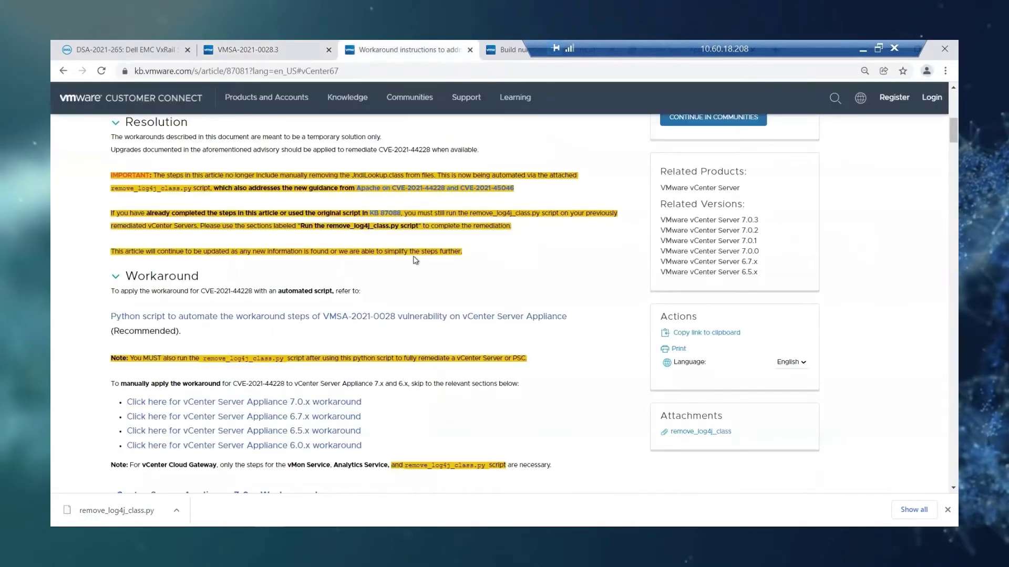
scroll(415, 260, "up", 5)
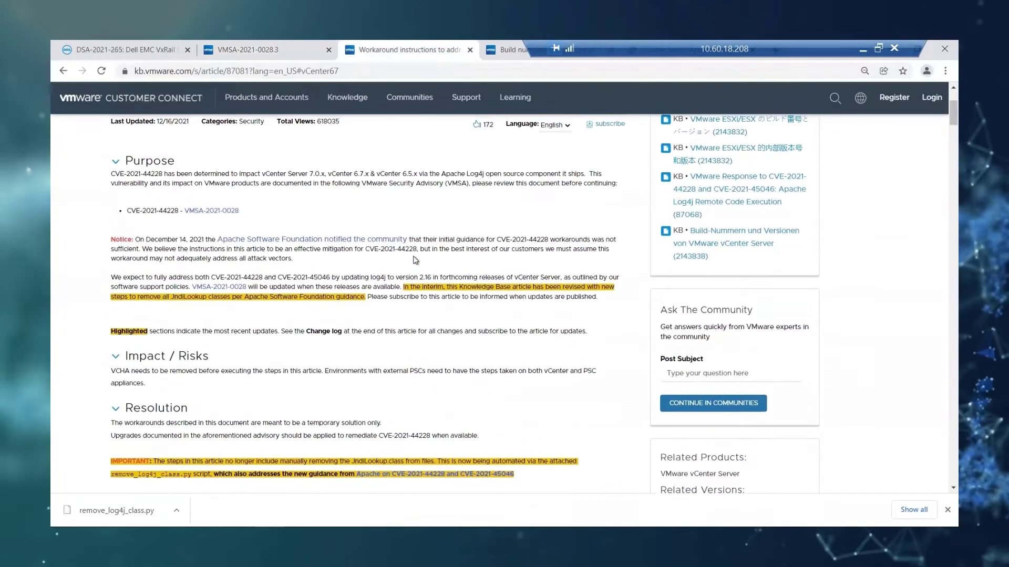
scroll(416, 260, "up", 3)
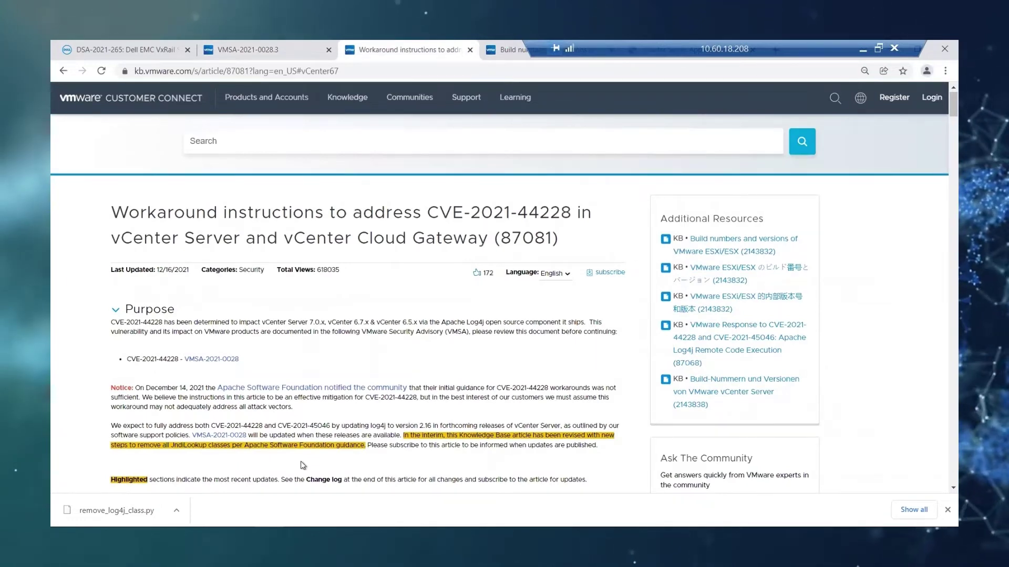
scroll(303, 465, "down", 4)
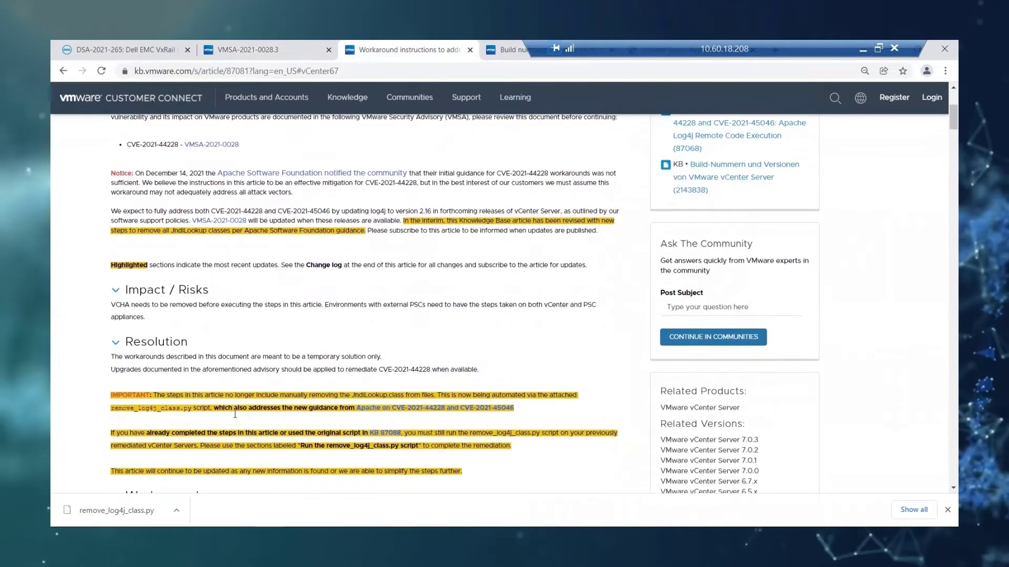
scroll(241, 420, "down", 3)
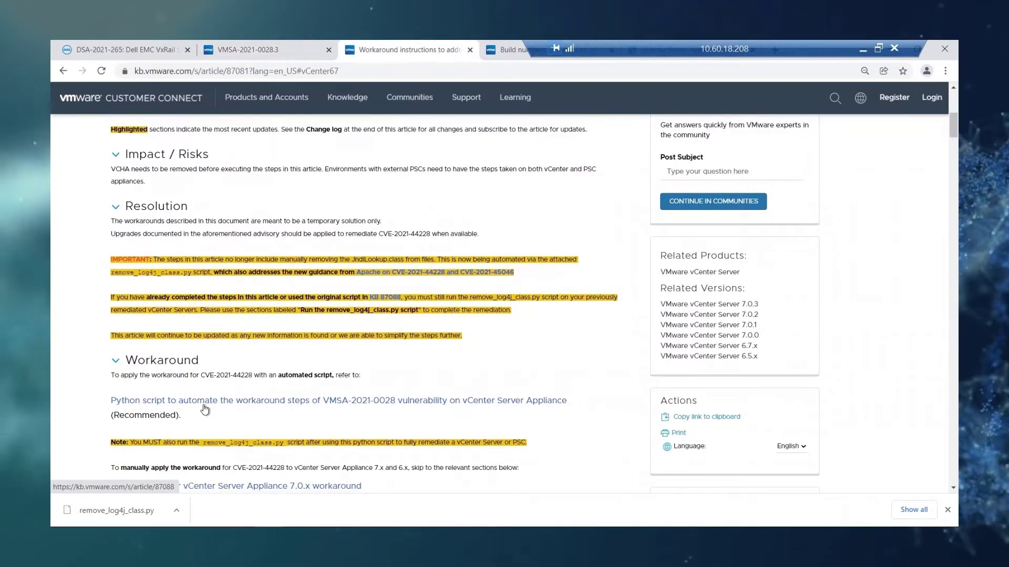
scroll(205, 410, "down", 1)
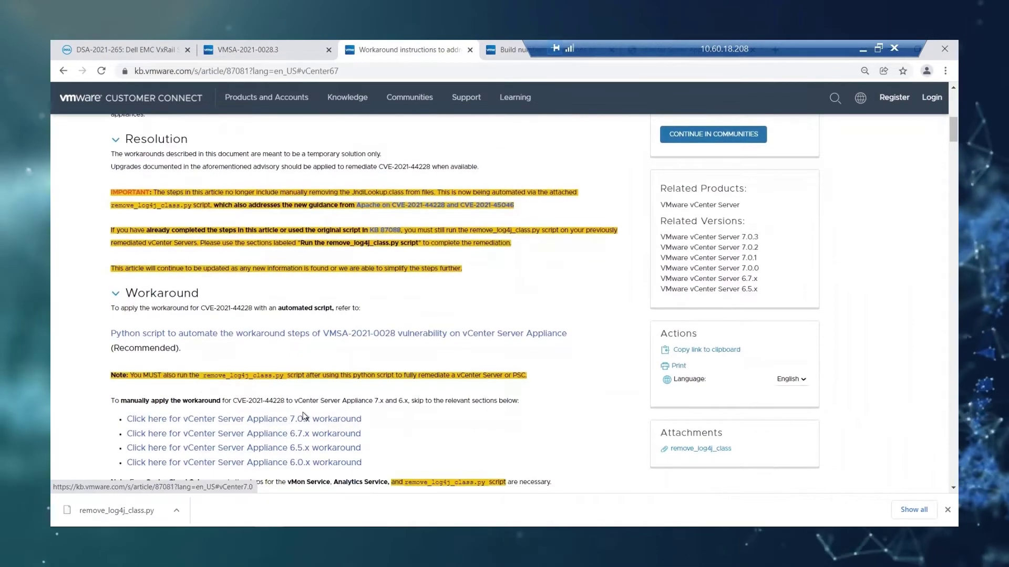
Highlight the vCenter 6.7.x workaround line and read through its steps and the remove_log4j_class.py section
left_click_drag(363, 435, 127, 434)
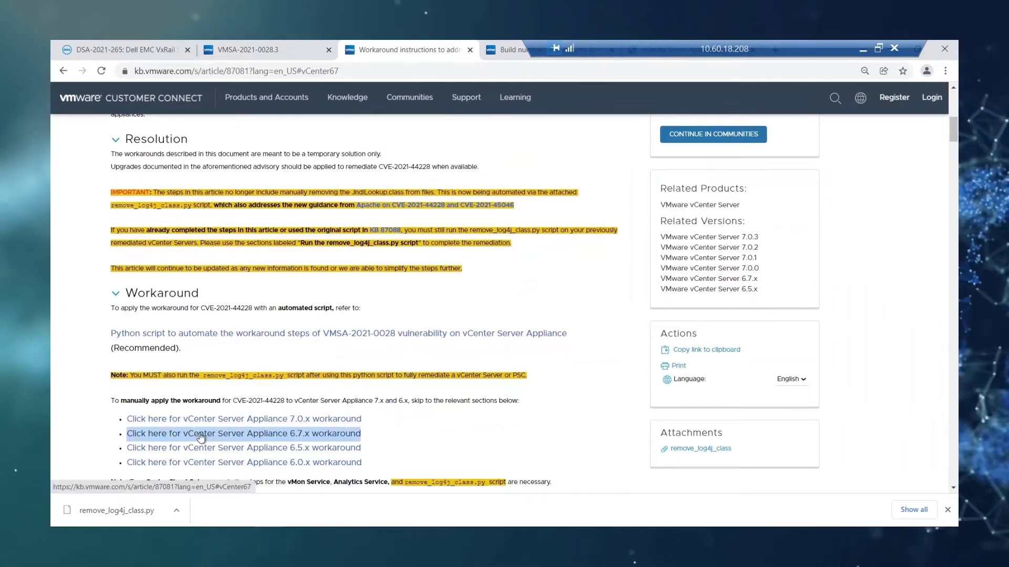
scroll(388, 428, "down", 3)
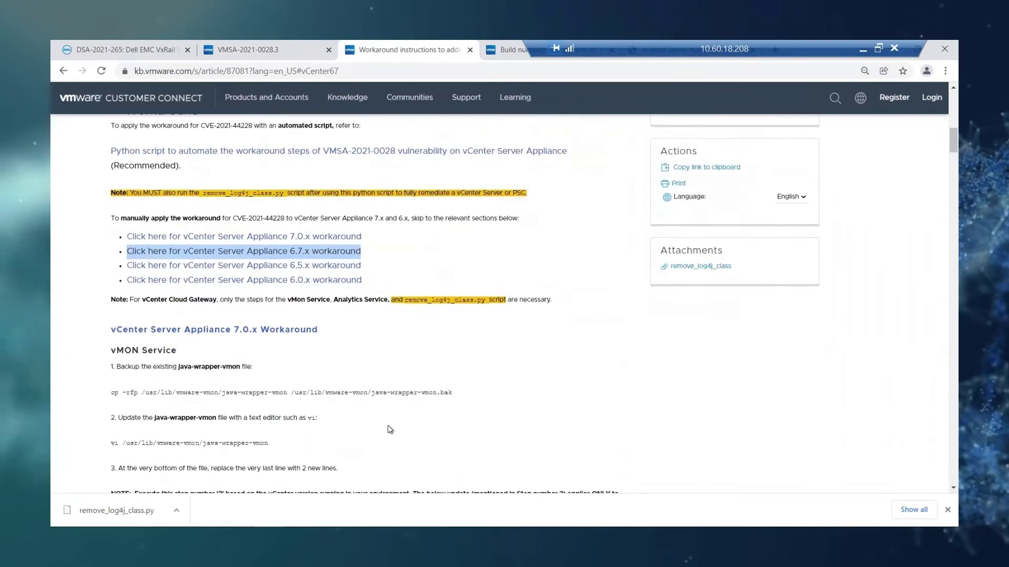
scroll(390, 429, "down", 10)
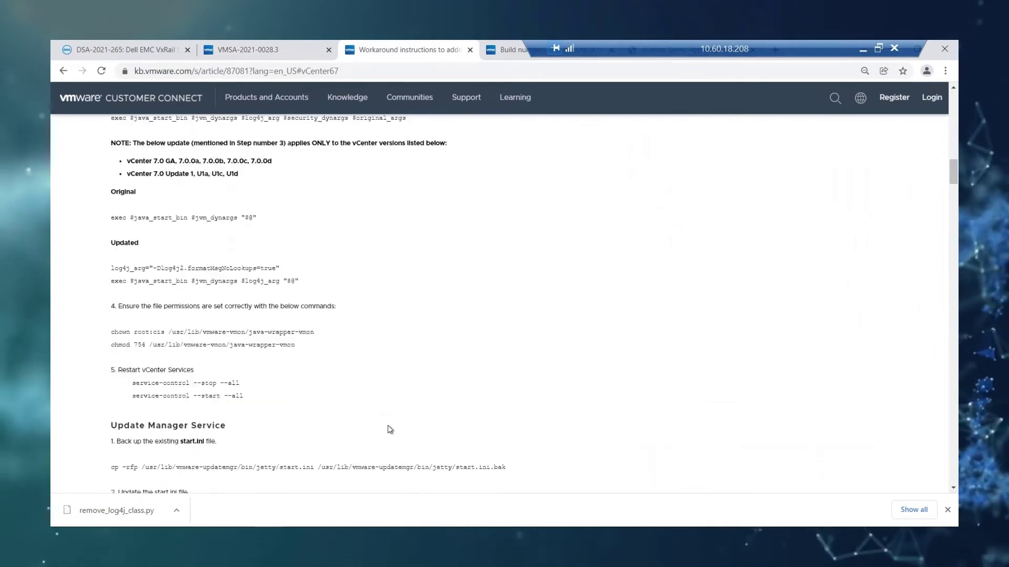
scroll(389, 429, "down", 10)
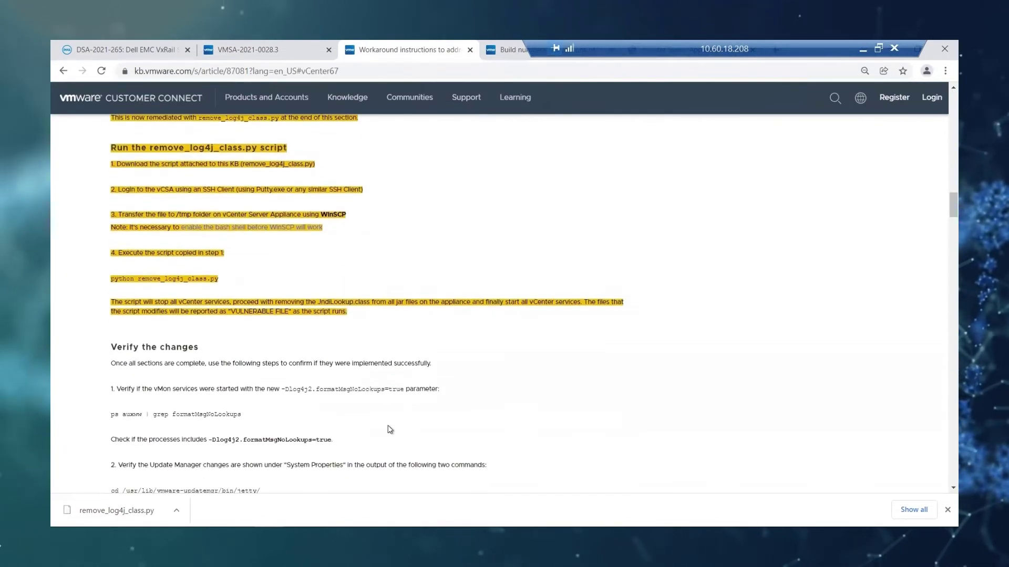
scroll(390, 430, "down", 4)
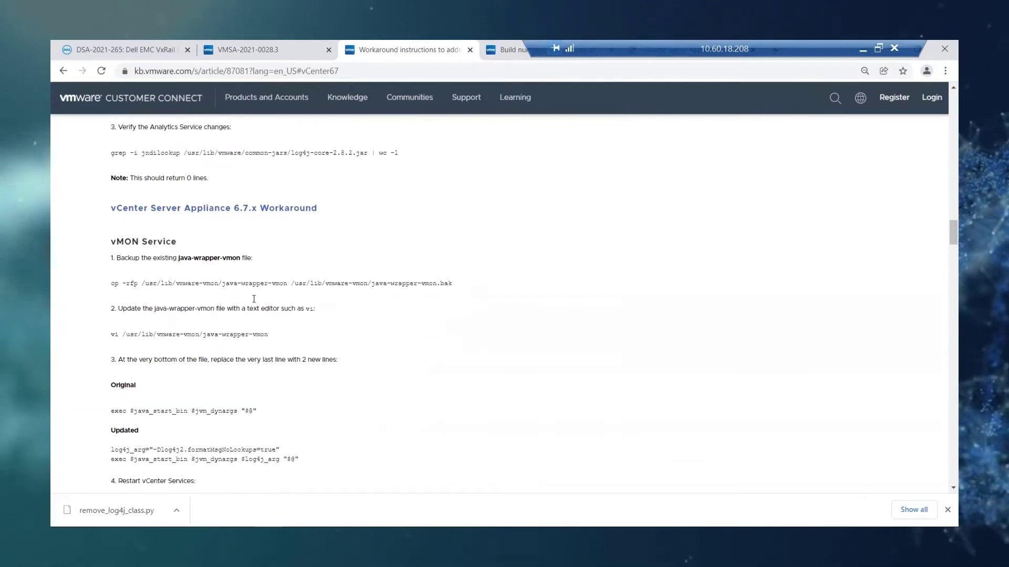
scroll(300, 348, "down", 6)
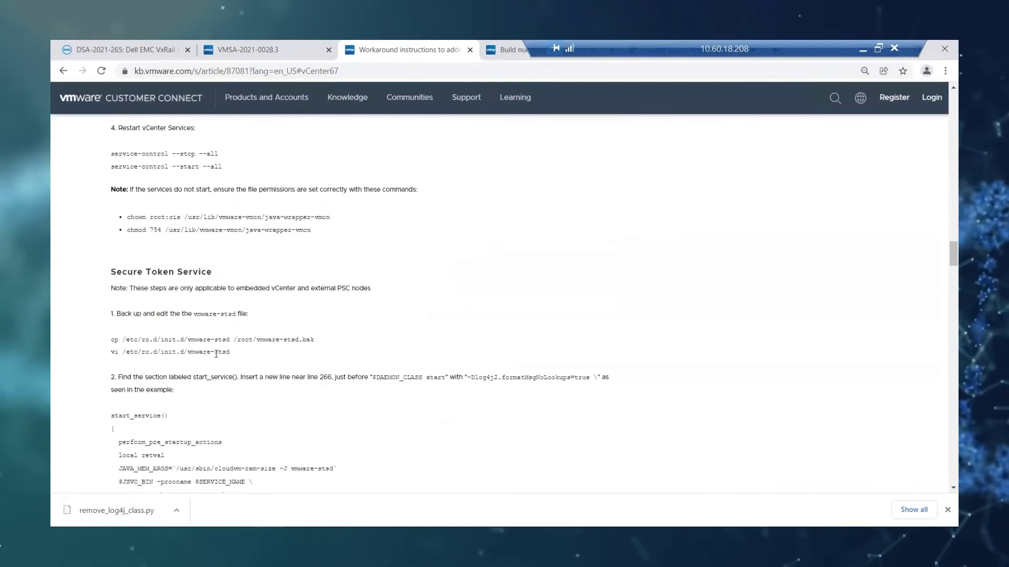
scroll(216, 354, "down", 7)
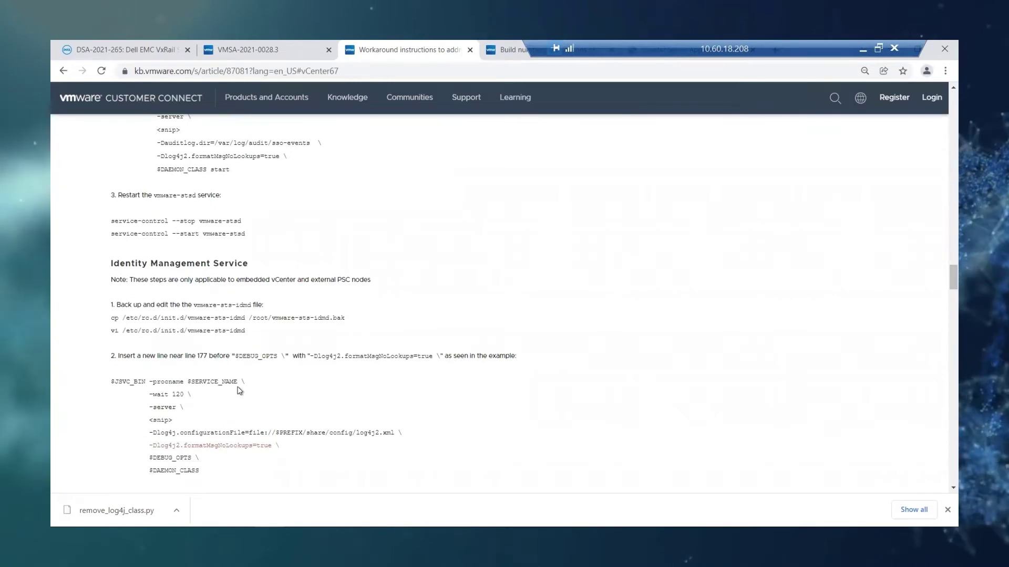
scroll(240, 391, "down", 5)
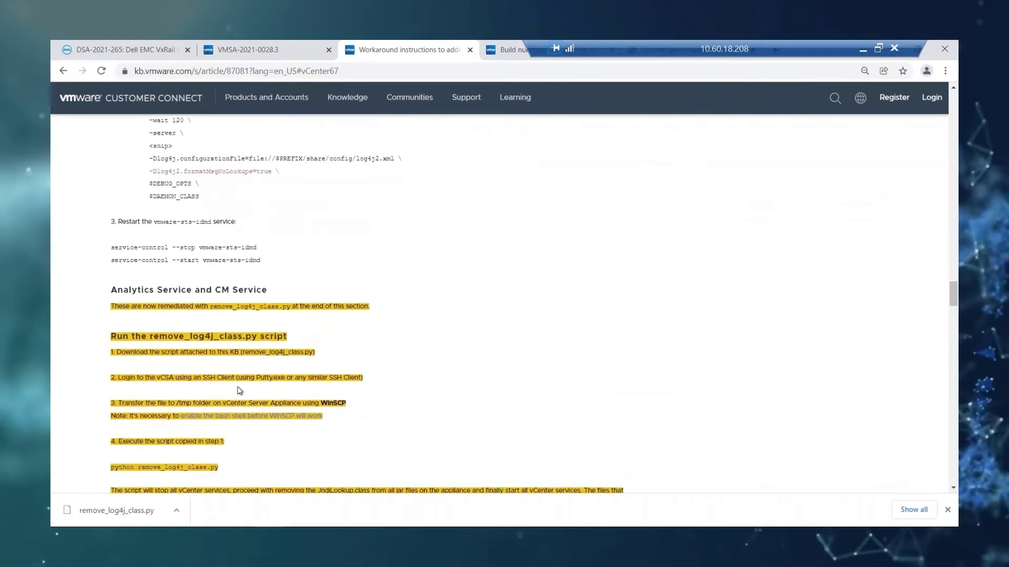
scroll(240, 390, "down", 1)
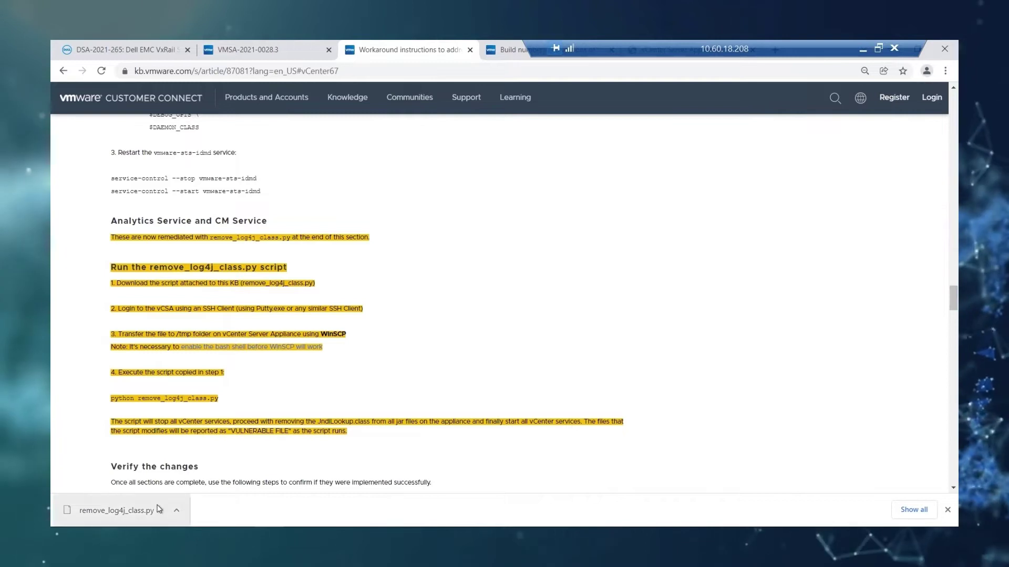
scroll(568, 234, "up", 10)
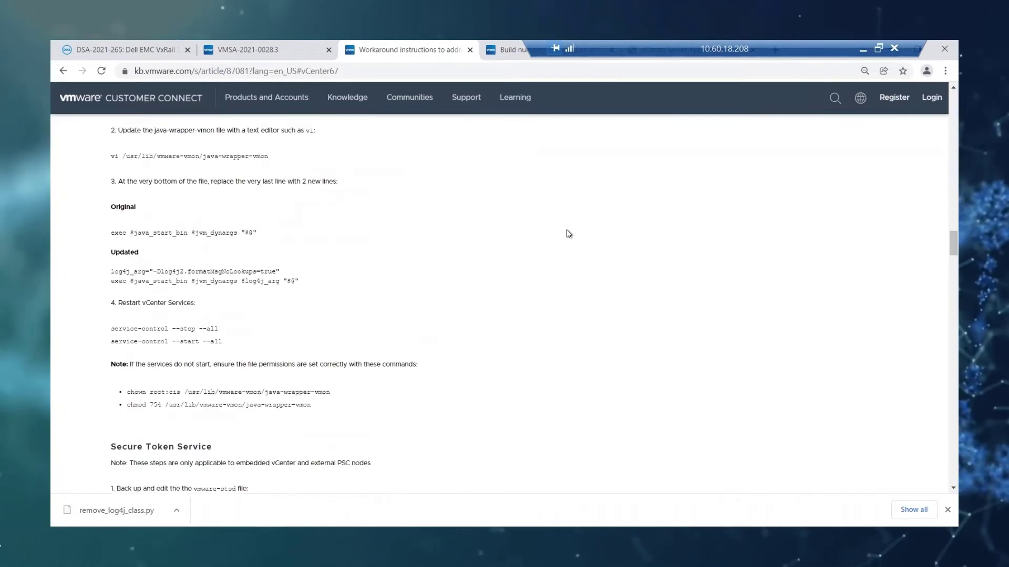
scroll(569, 233, "up", 15)
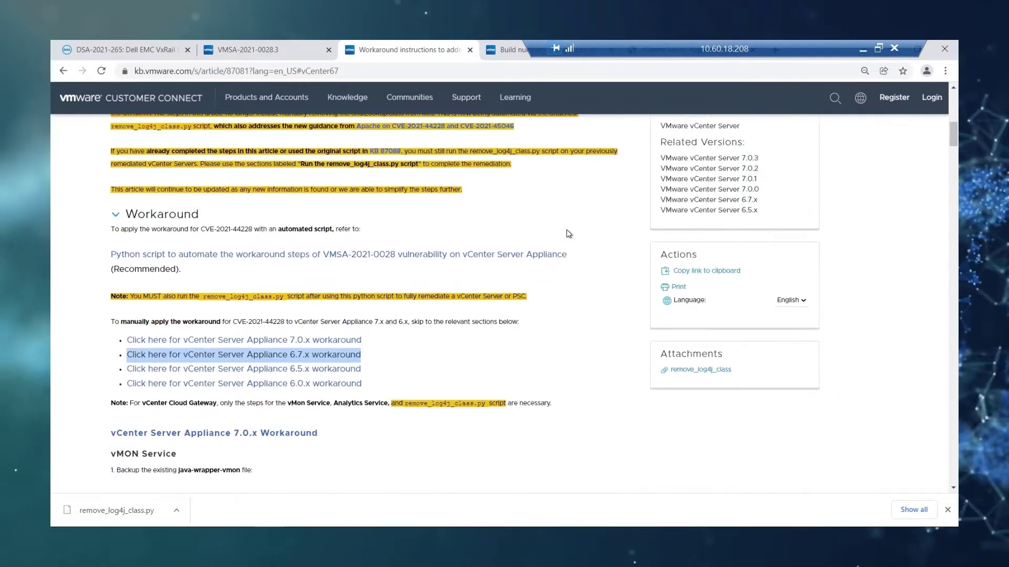
scroll(644, 362, "down", 1)
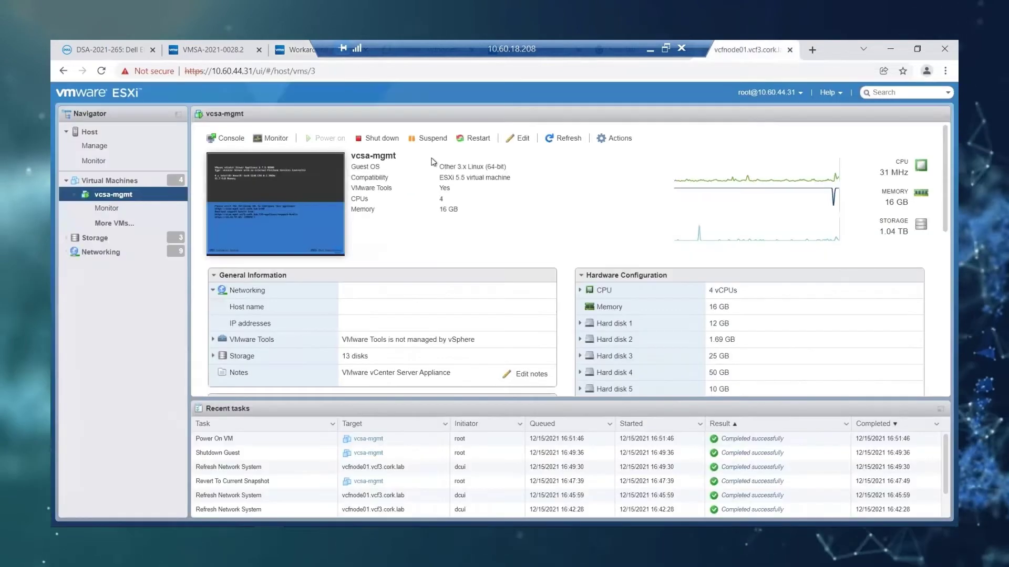
Switch to the ESXi Host Client page showing the powered-off vcsa-mgmt VM
left_click(746, 48)
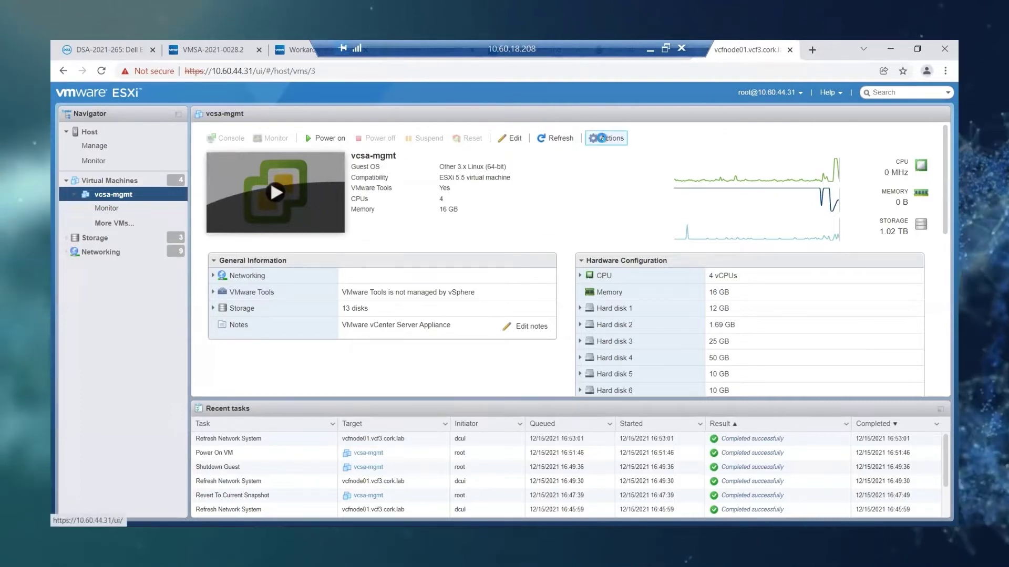
Start a new snapshot of vcsa-mgmt from its Actions menu
left_click(601, 137)
mouse_move(650, 214)
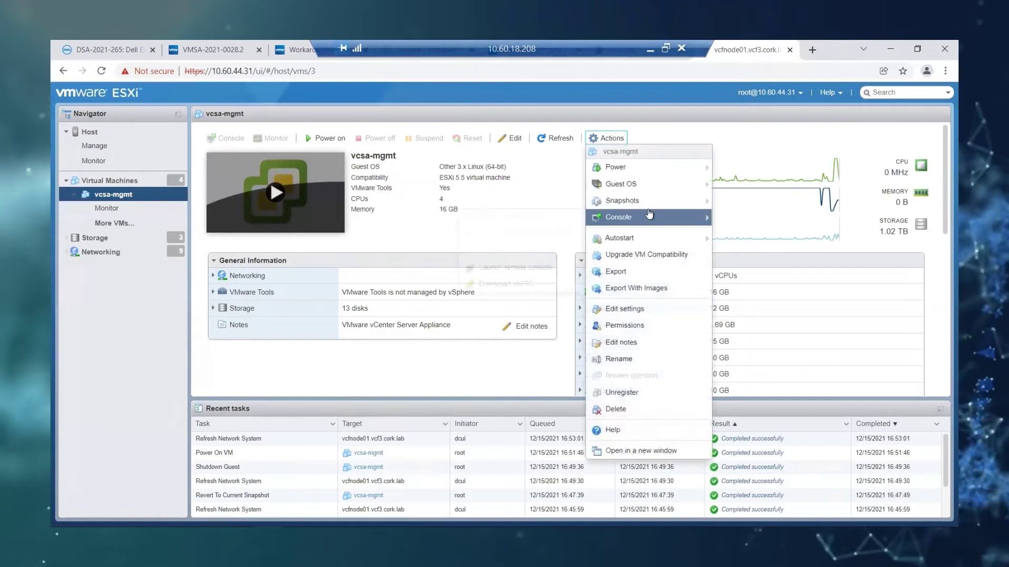
mouse_move(701, 200)
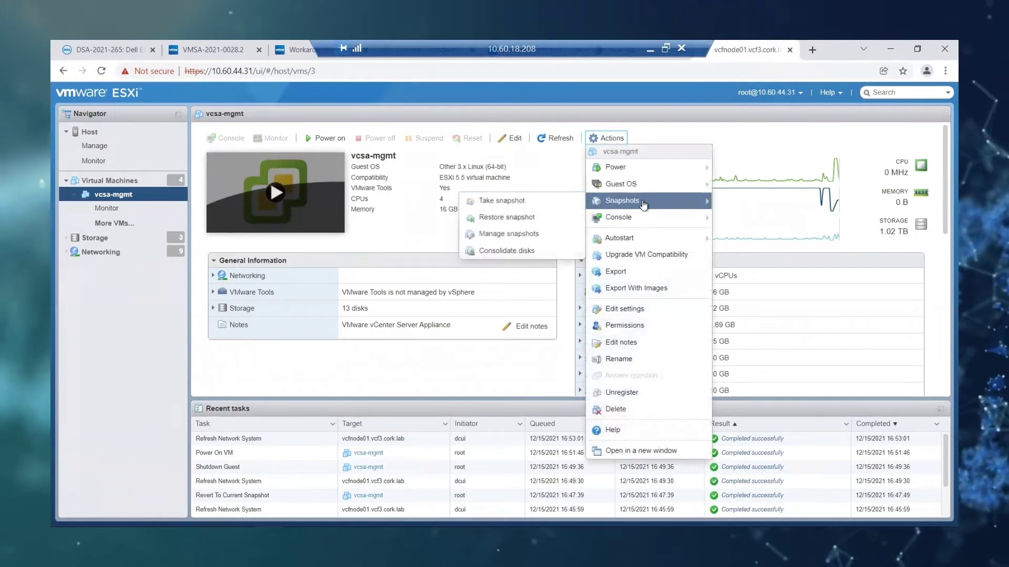
left_click(565, 201)
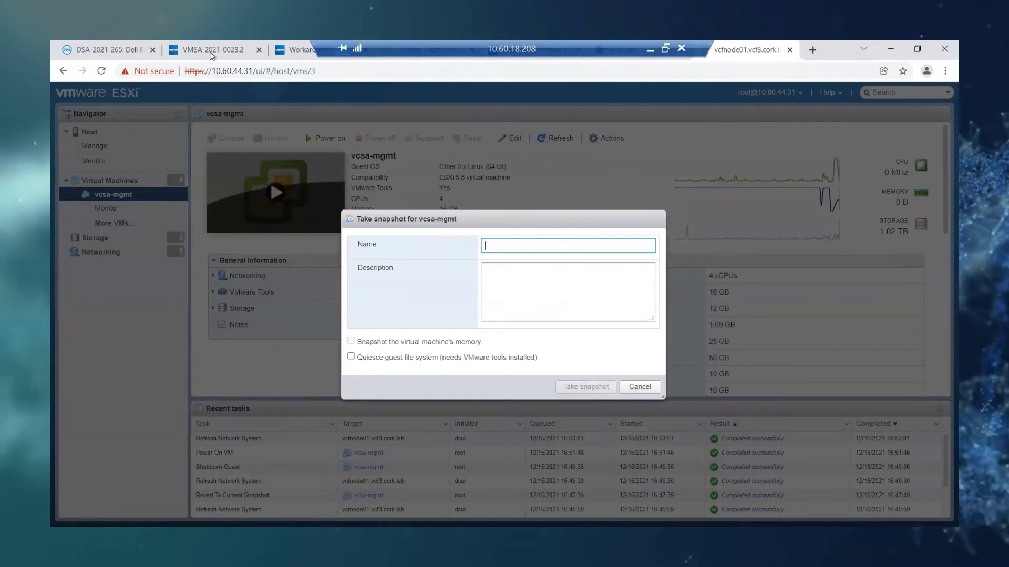
Name the snapshot 'Before VMSA-2021-0028.2', copying the ID from the advisory, and take it
left_click(243, 53)
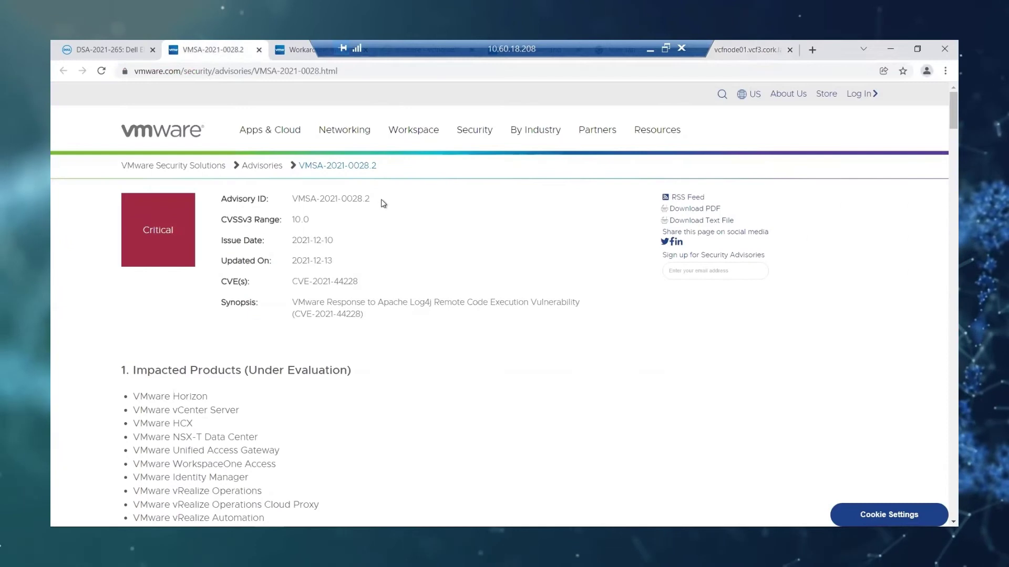
left_click_drag(380, 200, 292, 200)
key("ctrl+c")
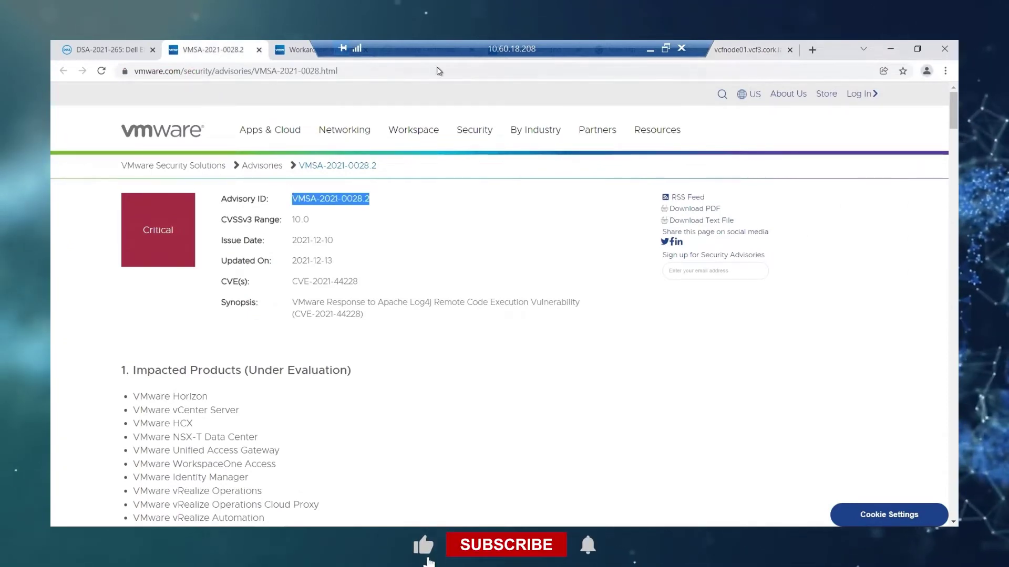
left_click(773, 54)
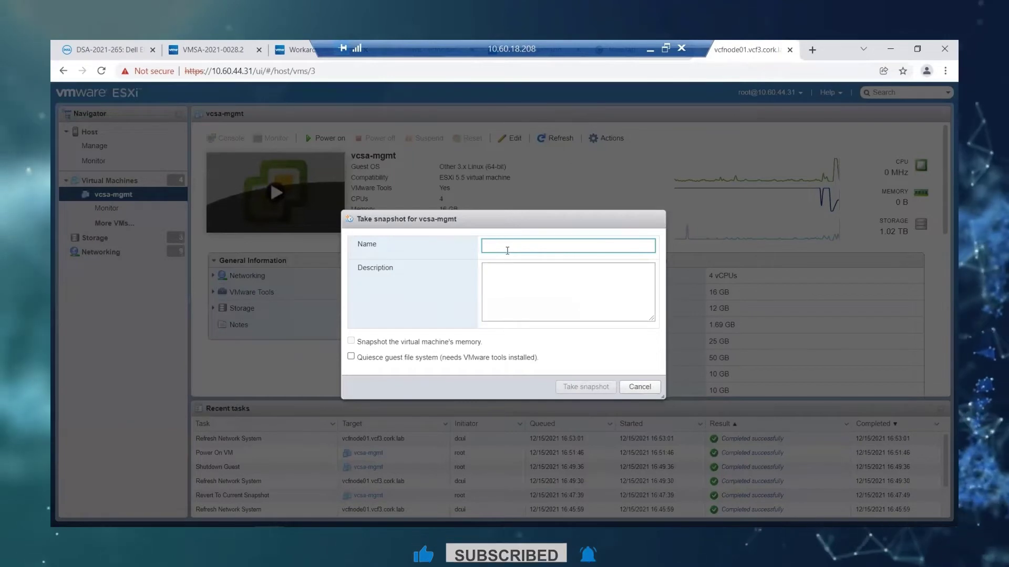
type("Before")
key("ctrl+v")
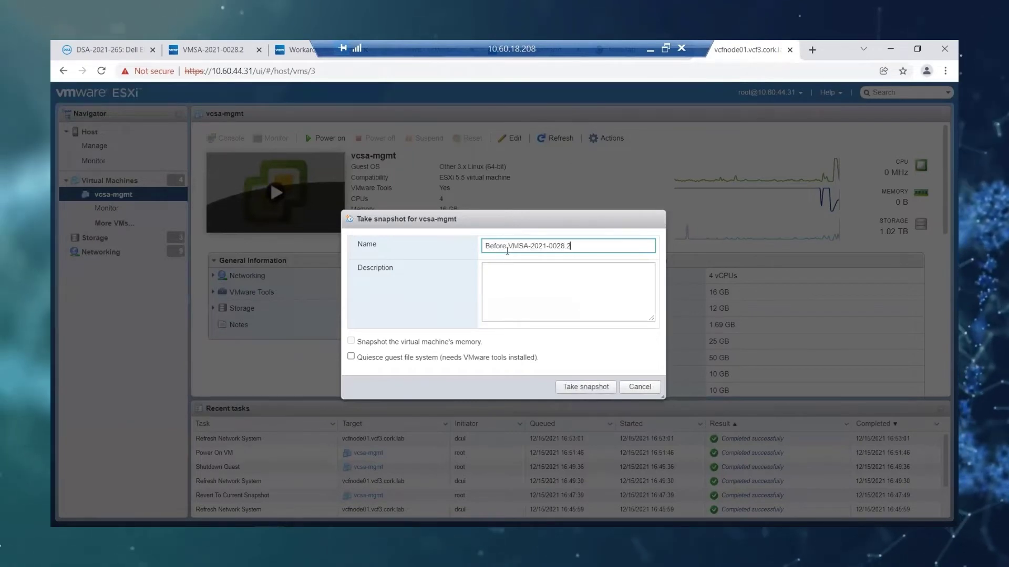
left_click(589, 387)
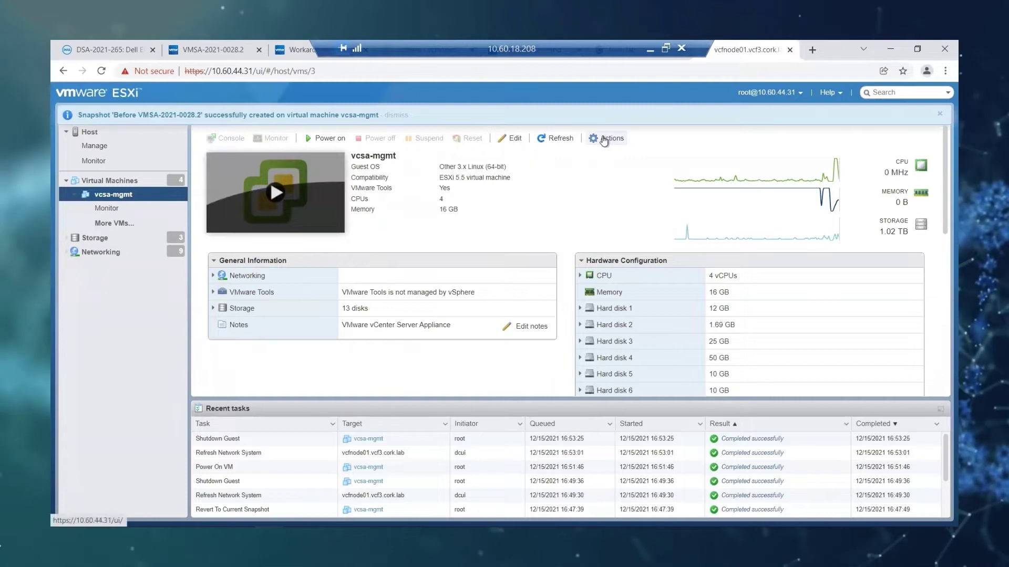
Confirm the Before VMSA-2021-0028.2 snapshot in the snapshot manager, then power on vcsa-mgmt
left_click(604, 139)
mouse_move(618, 202)
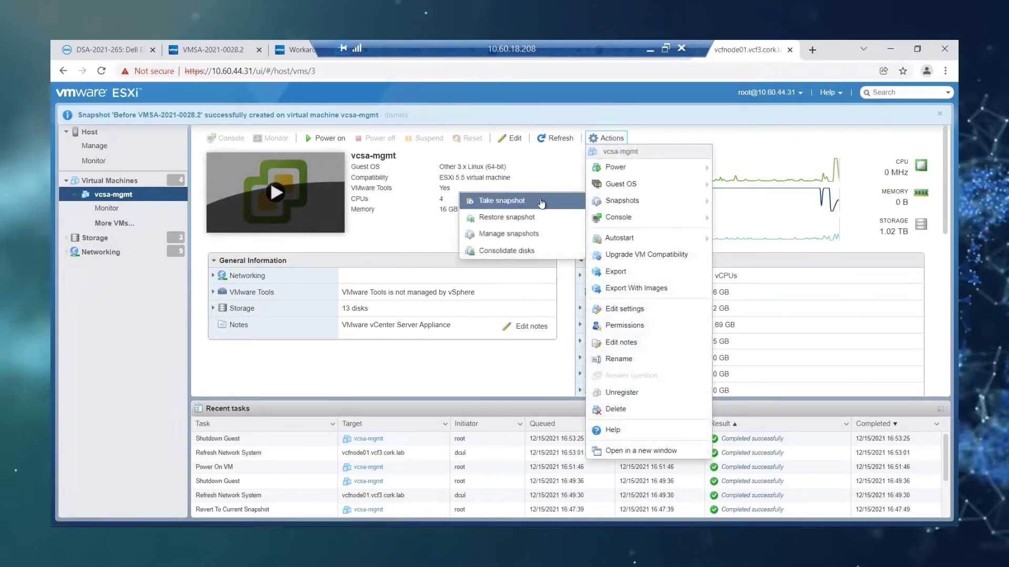
left_click(536, 232)
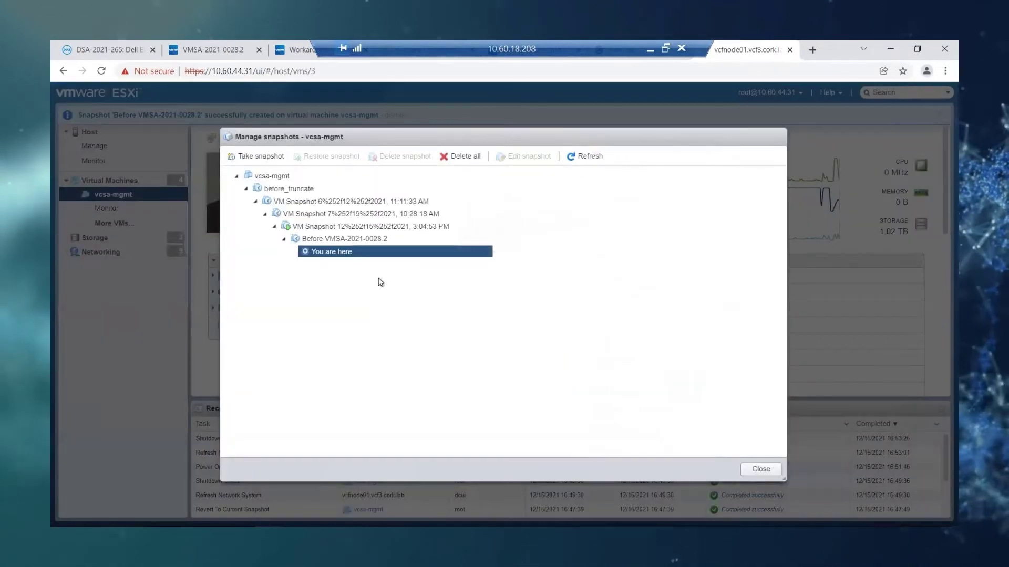
left_click(340, 241)
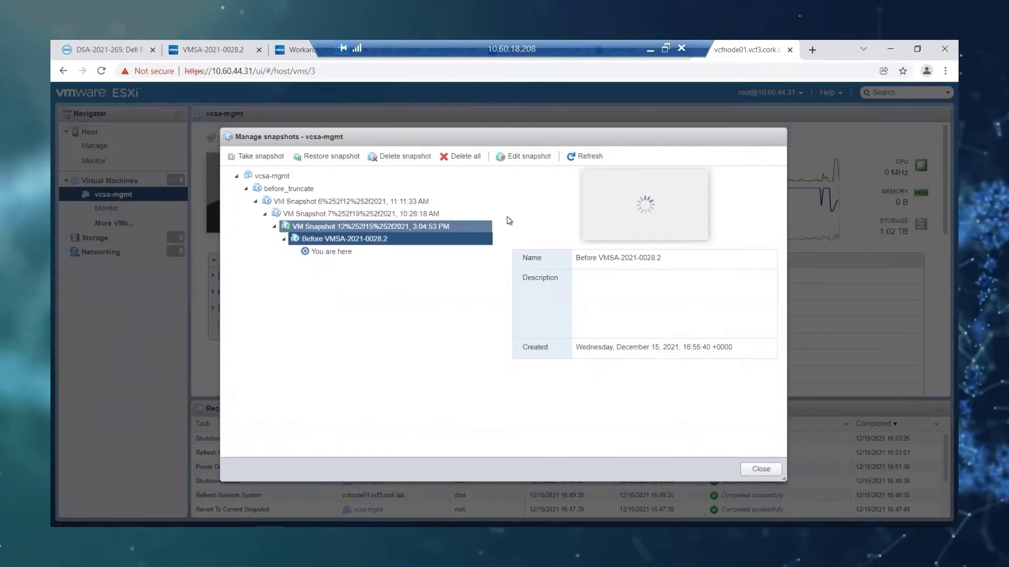
left_click(760, 469)
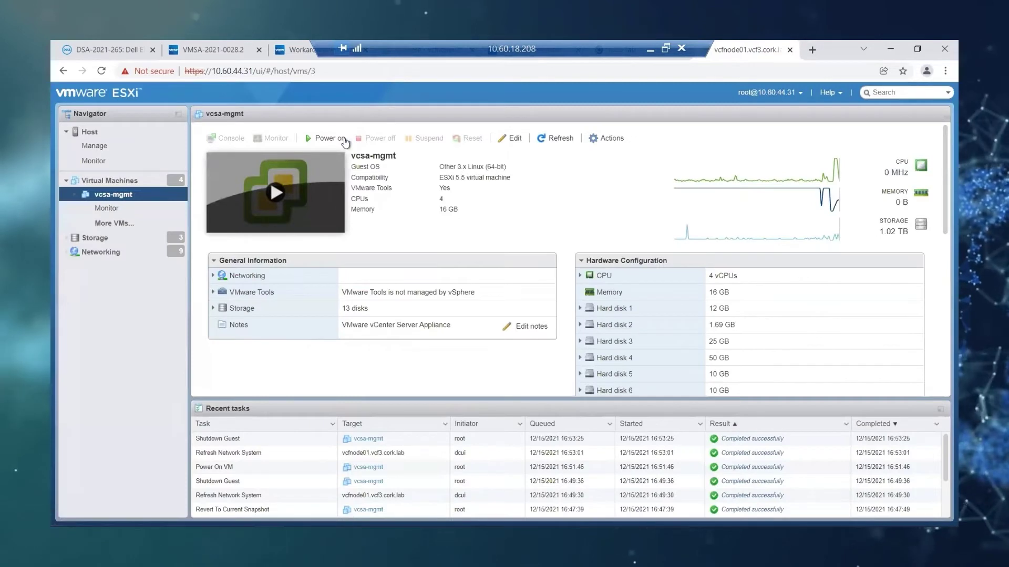
left_click(336, 140)
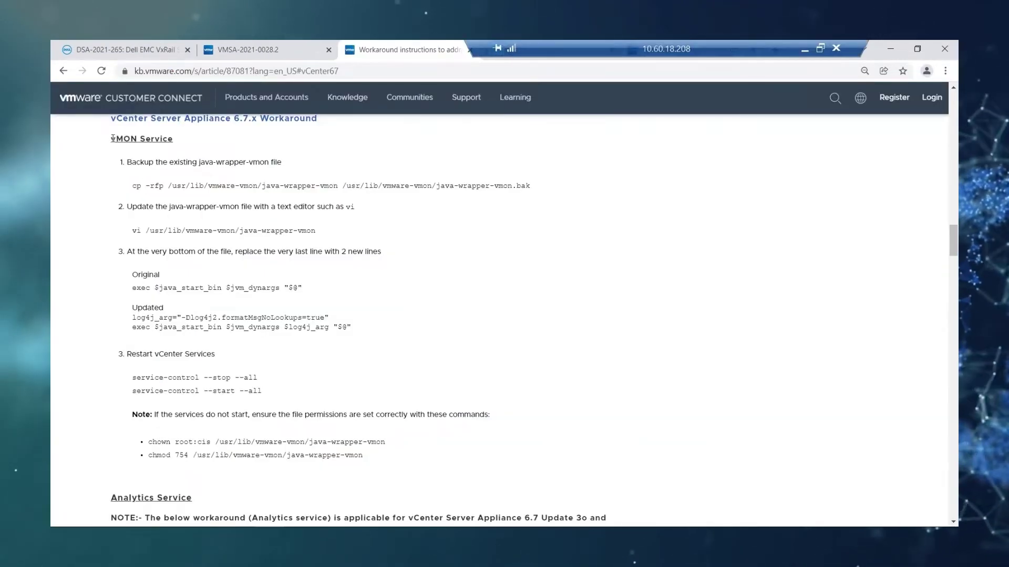
Back up java-wrapper-vmon to java-wrapper-vmon.bak by running the KB's cp command in PuTTY
left_click_drag(204, 152, 204, 206)
left_click(212, 216)
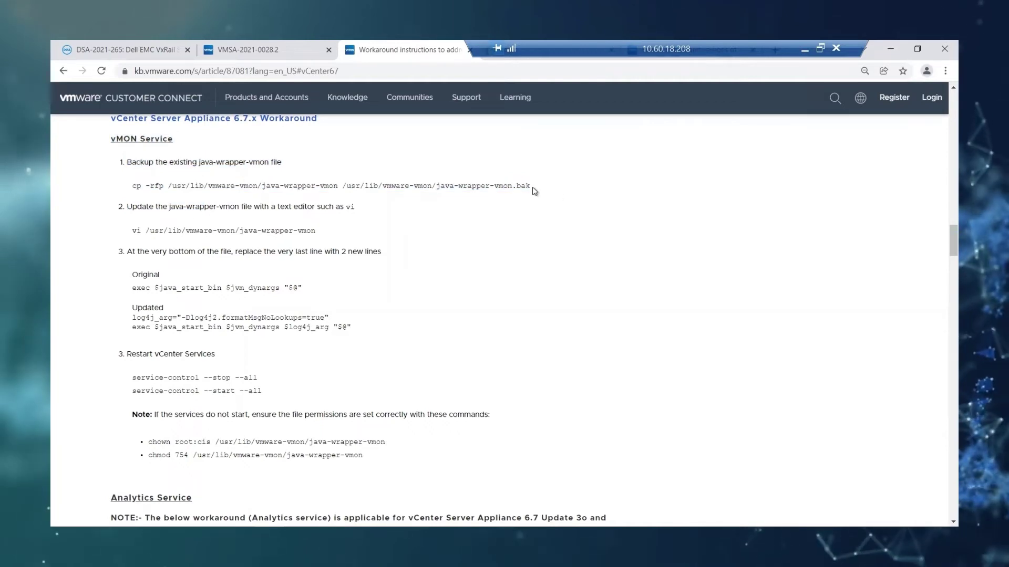
left_click_drag(204, 206, 126, 207)
triple_click(132, 185)
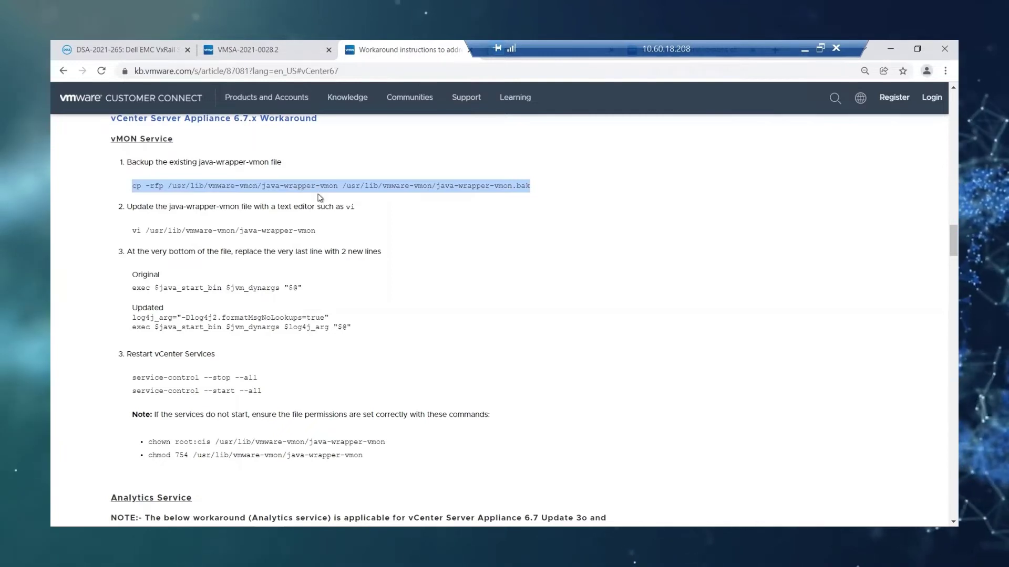
mouse_move(240, 562)
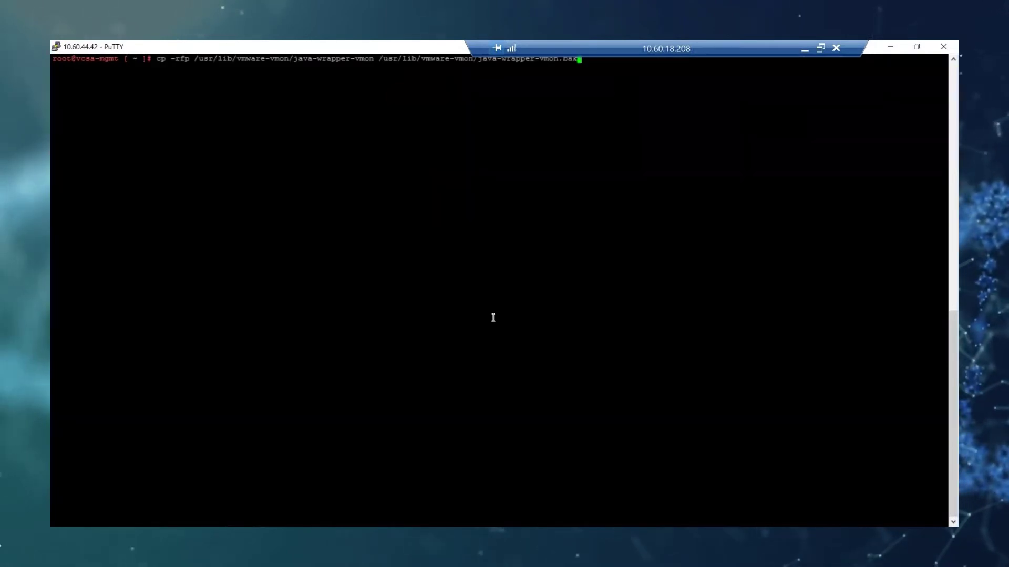
key("Return")
key("alt+Tab")
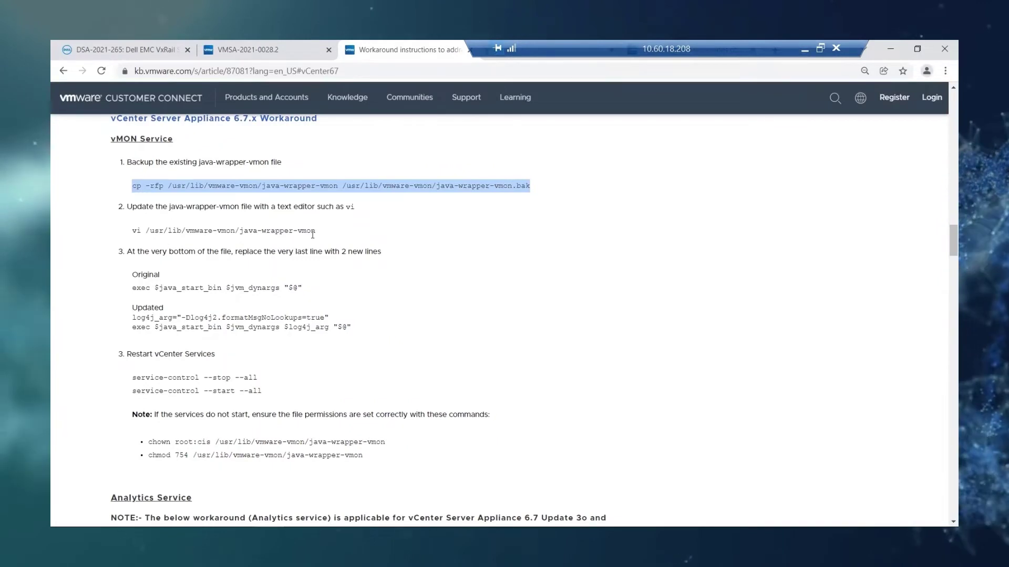
Run the KB's vi command to open java-wrapper-vmon, then return to the article
left_click_drag(315, 230, 131, 231)
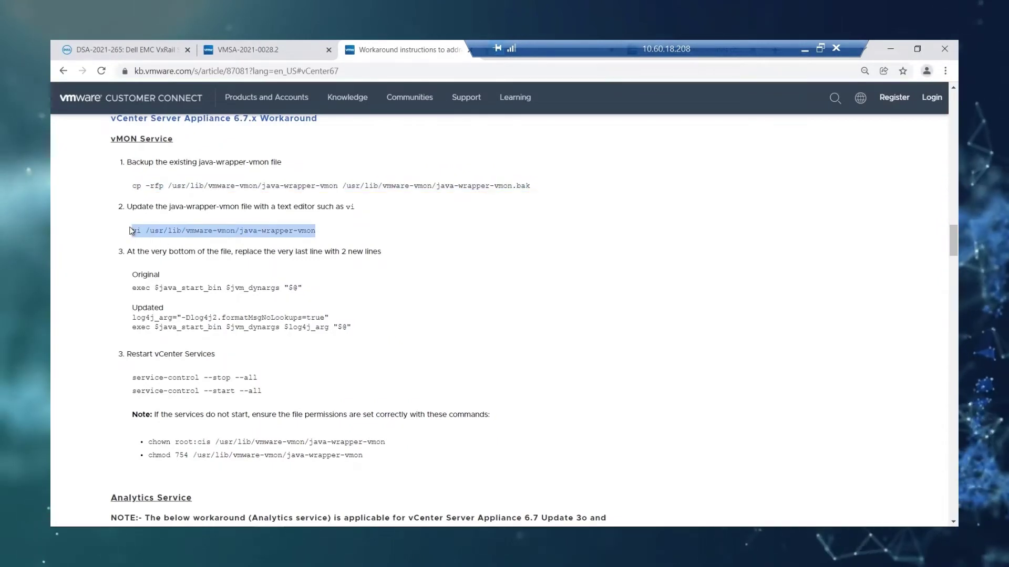
key("alt+Tab")
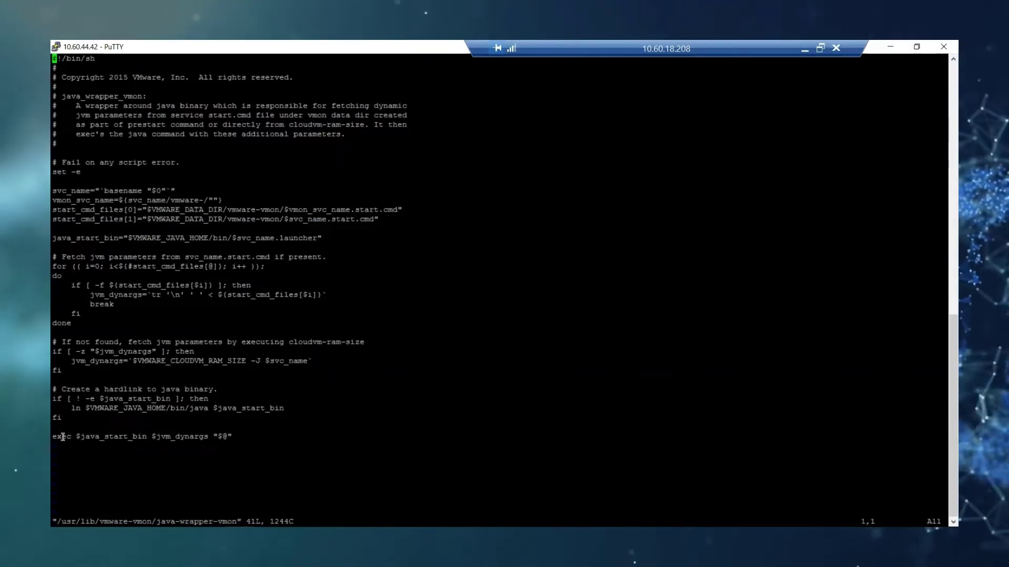
key("alt+Tab")
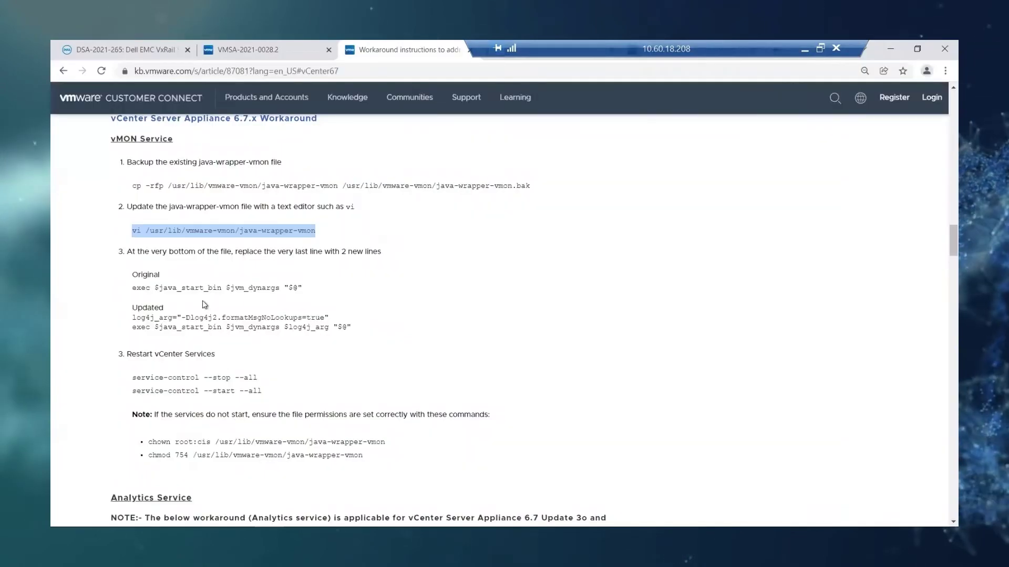
Compare the KB's Original and Updated exec lines, then jump to java-wrapper-vmon's last line in vi
left_click_drag(303, 287, 129, 289)
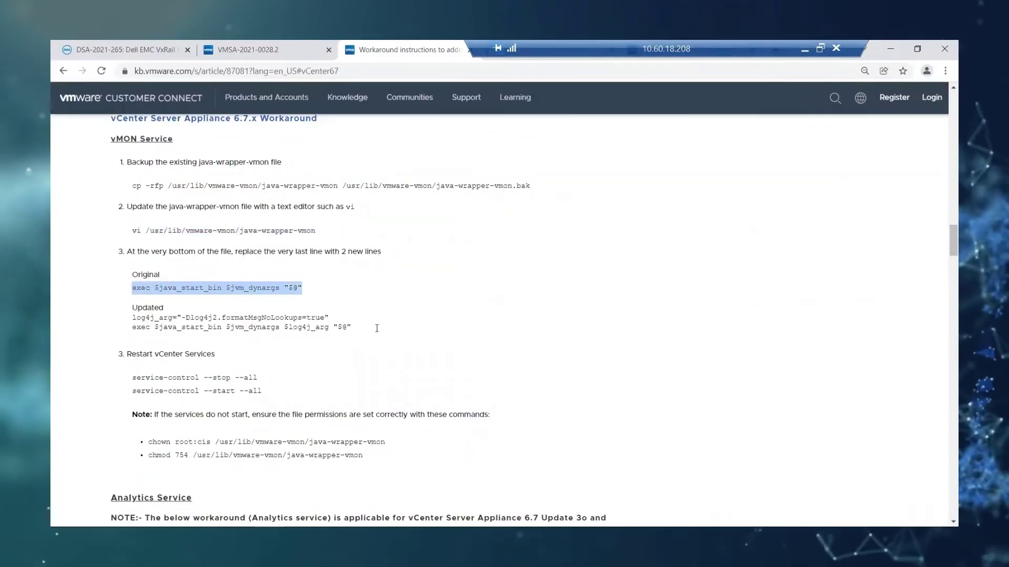
left_click_drag(359, 332, 119, 318)
key("ctrl+c")
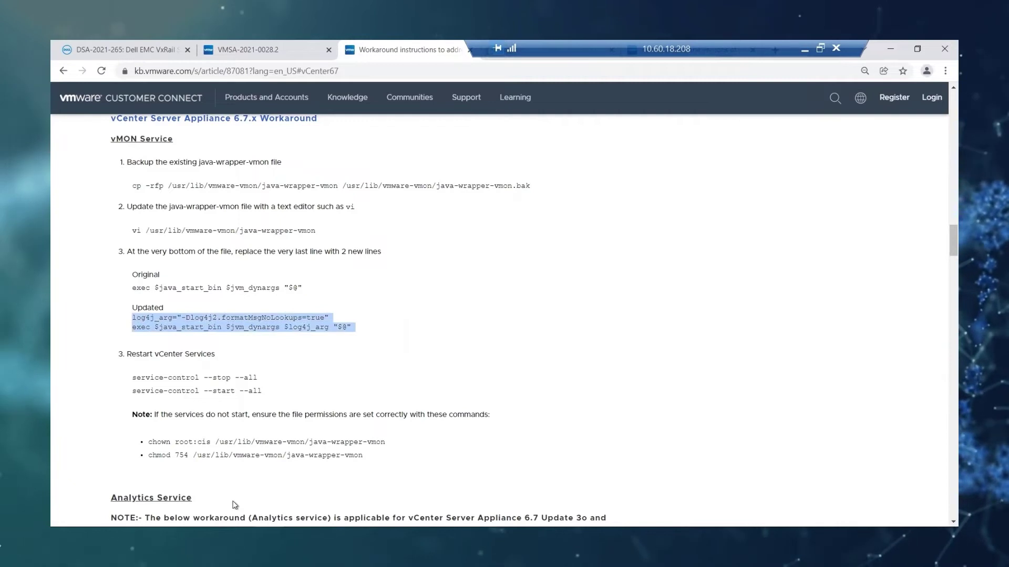
mouse_move(241, 557)
left_click(176, 486)
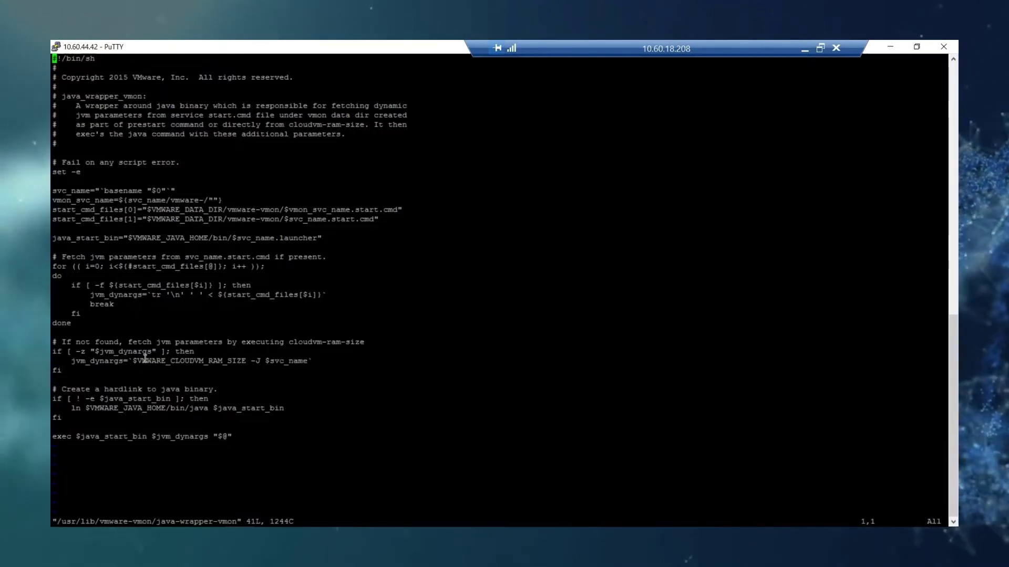
key("shift+g")
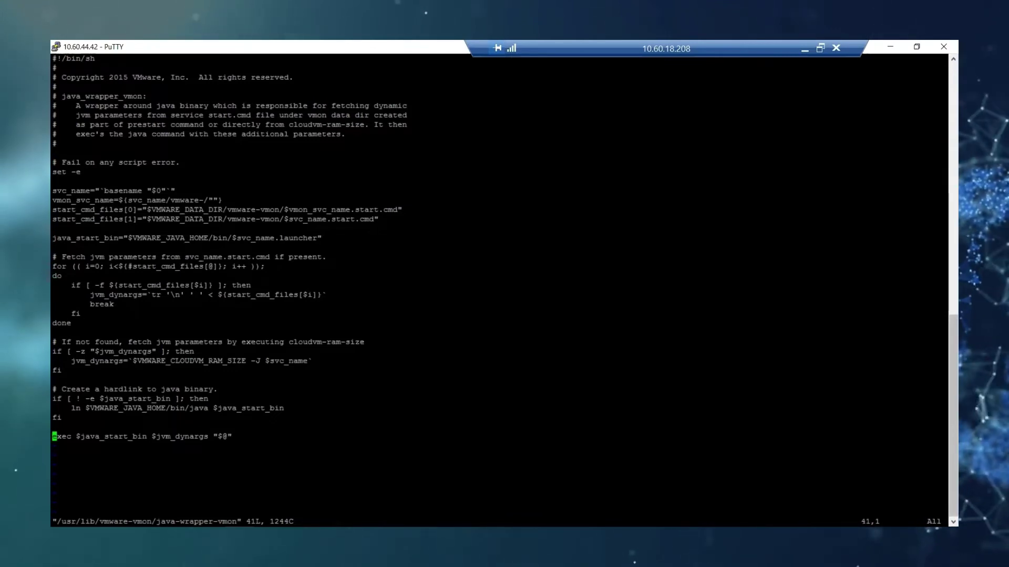
Annotate the vi keystrokes 'dd, ESC, i, :wq!', then delete the old exec line and enter insert mode
left_click(452, 256)
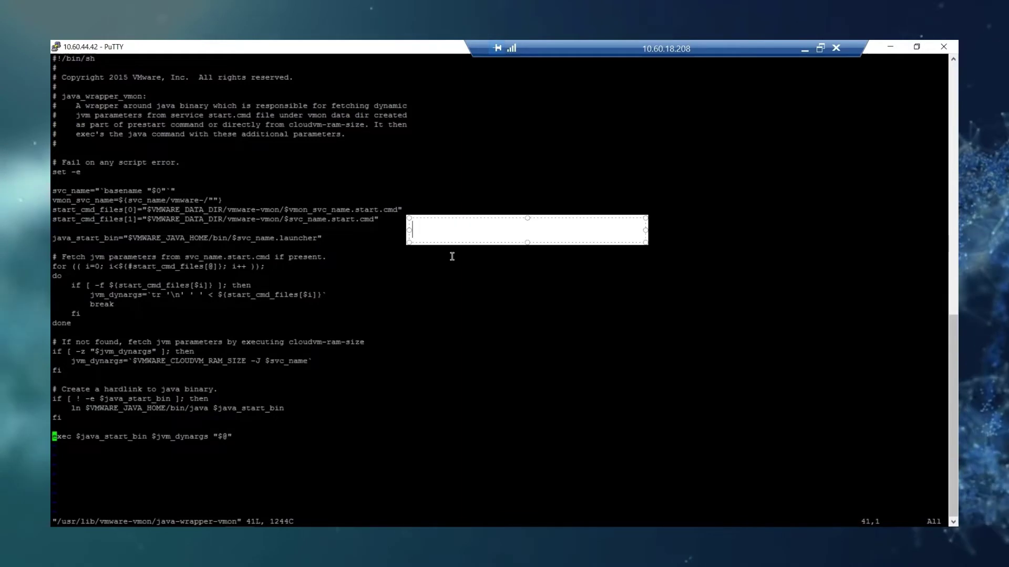
type("dd")
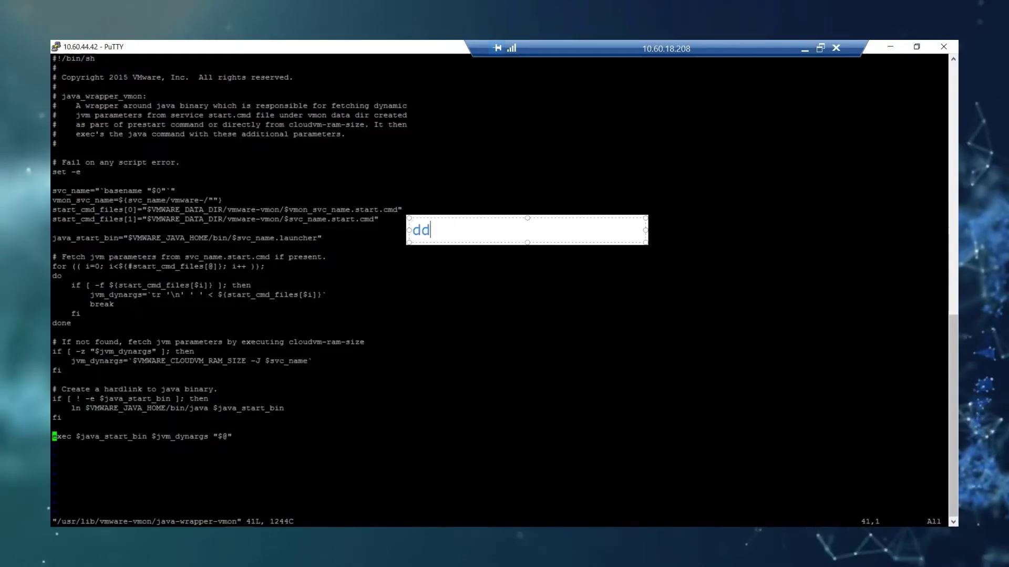
key("Return")
type("ESC")
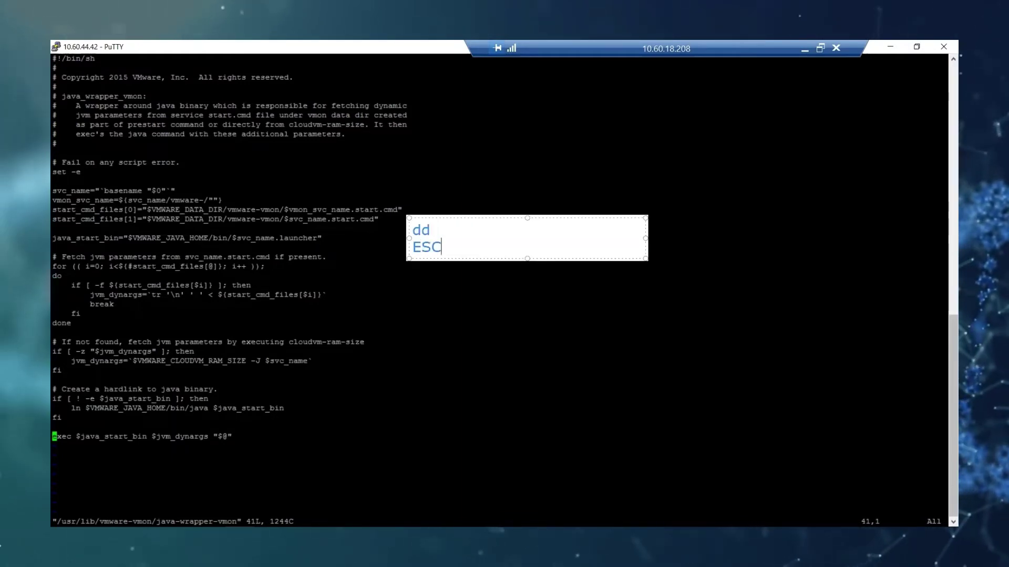
key("Return")
type("i")
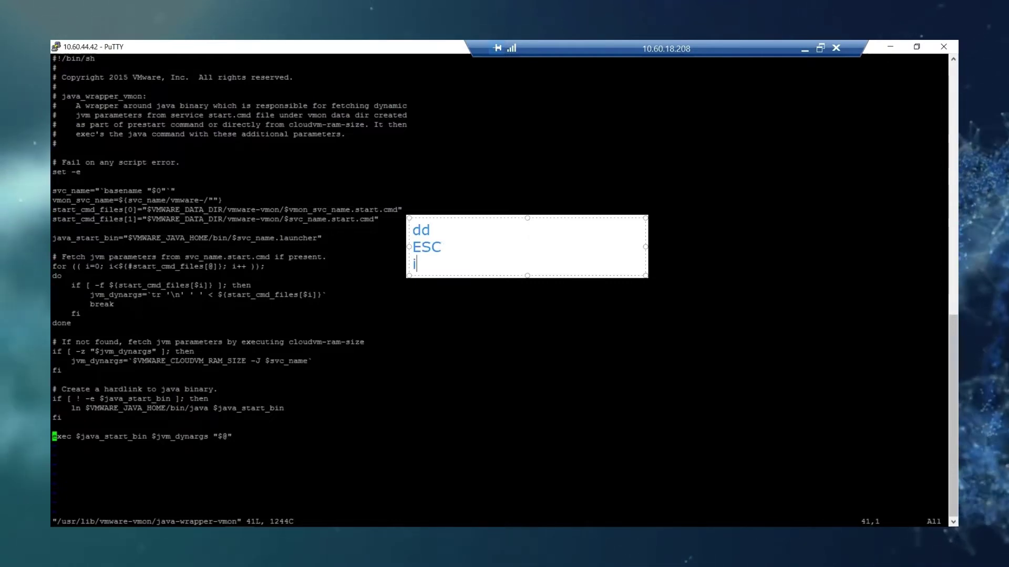
key("Return")
type(":")
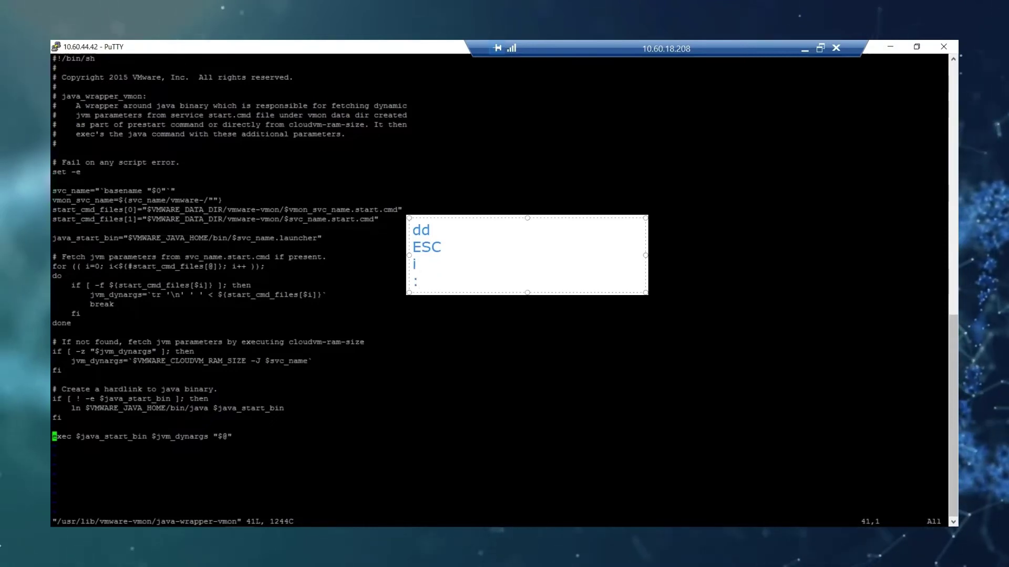
type("wq!")
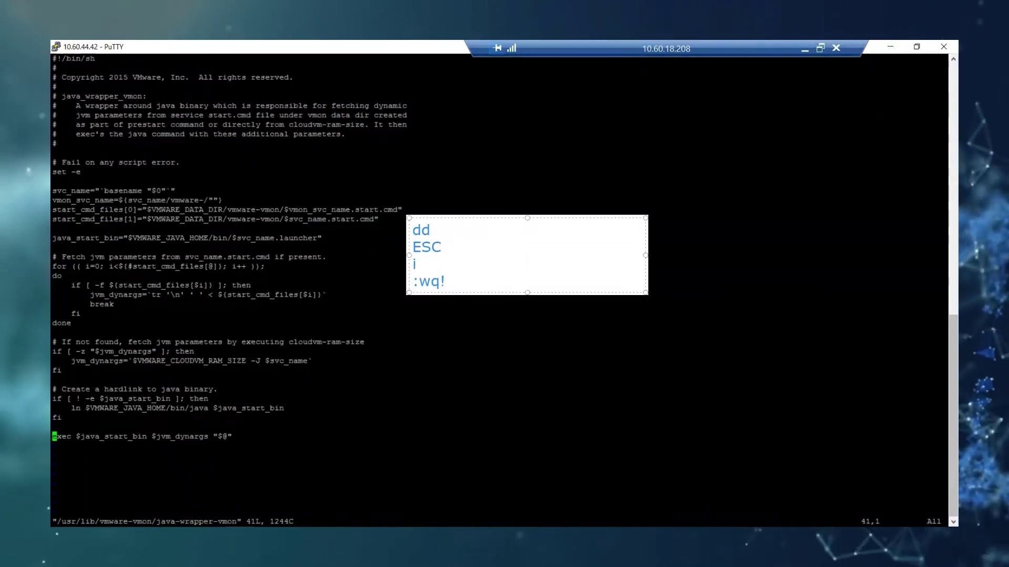
left_click(266, 358)
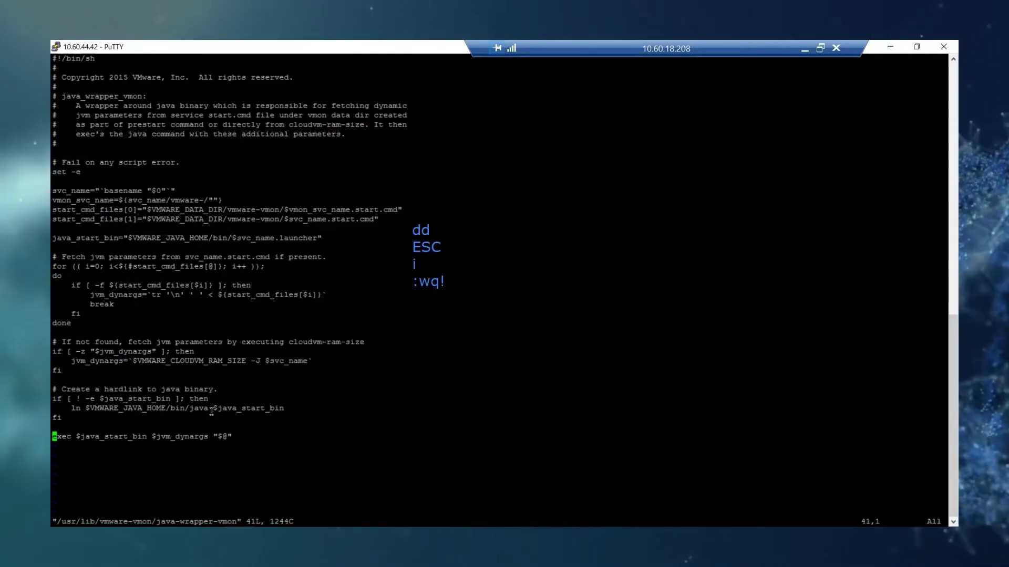
key("d")
key("d")
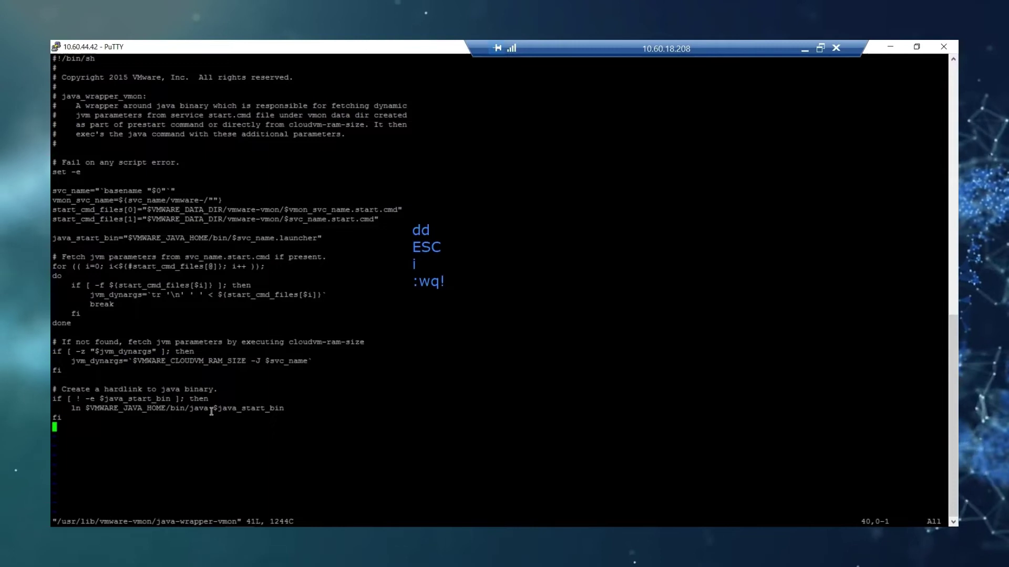
key("i")
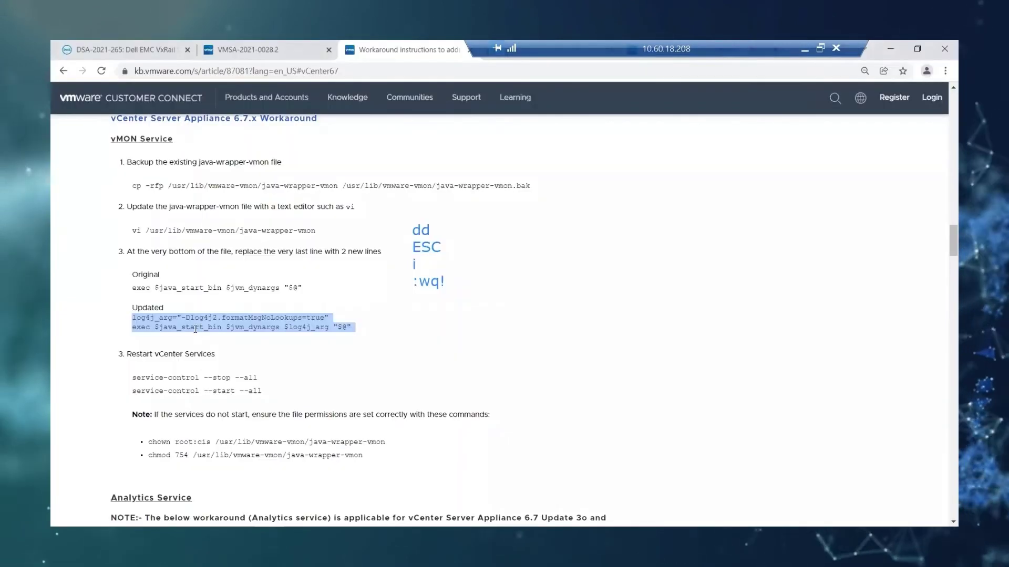
Copy the two updated log4j_arg and exec lines from the article into java-wrapper-vmon in vi
right_click(206, 331)
left_click(234, 336)
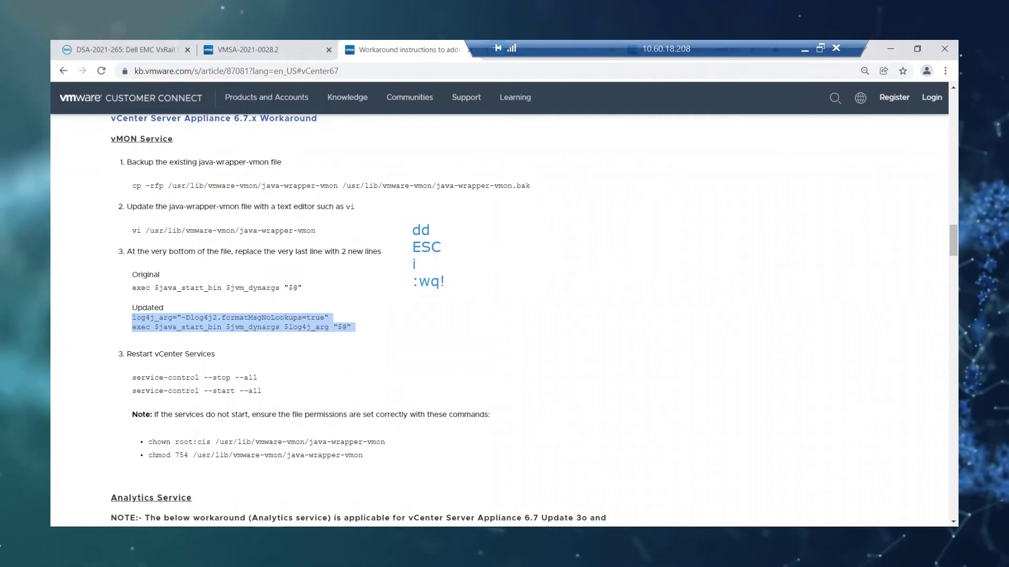
mouse_move(226, 524)
left_click(194, 483)
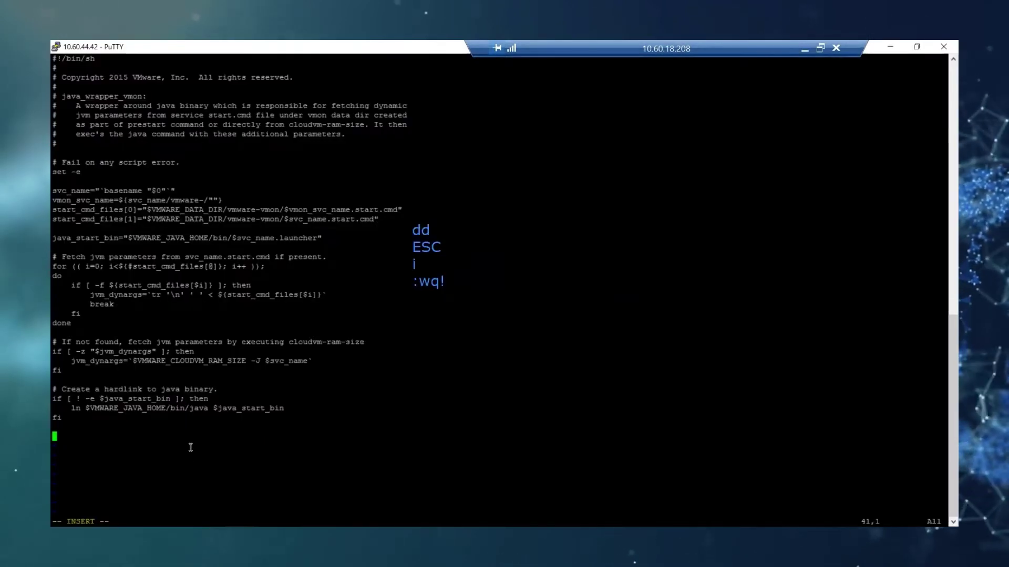
right_click(189, 446)
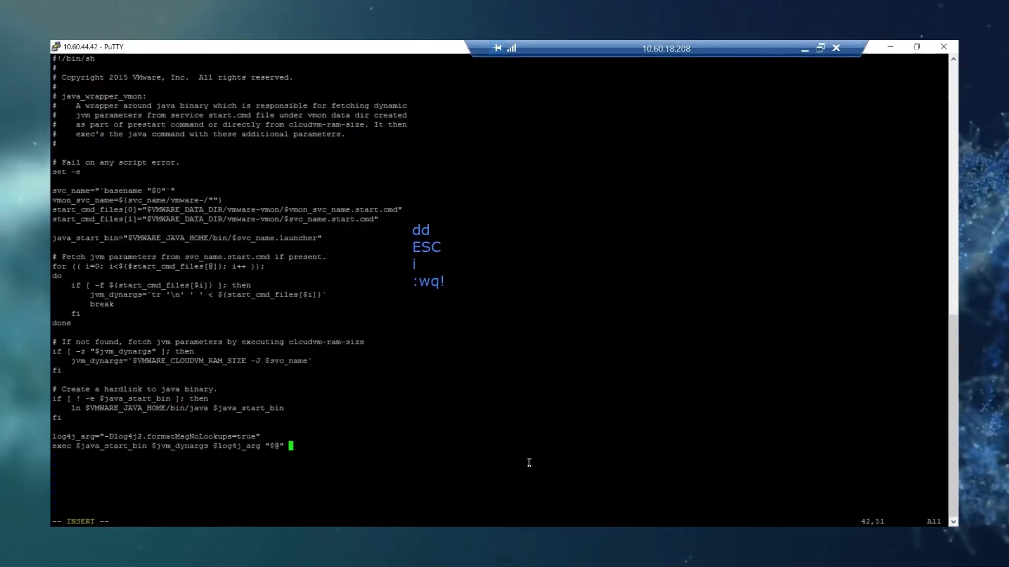
Leave insert mode and save java-wrapper-vmon, quitting vi with :wq!
key("alt+Tab")
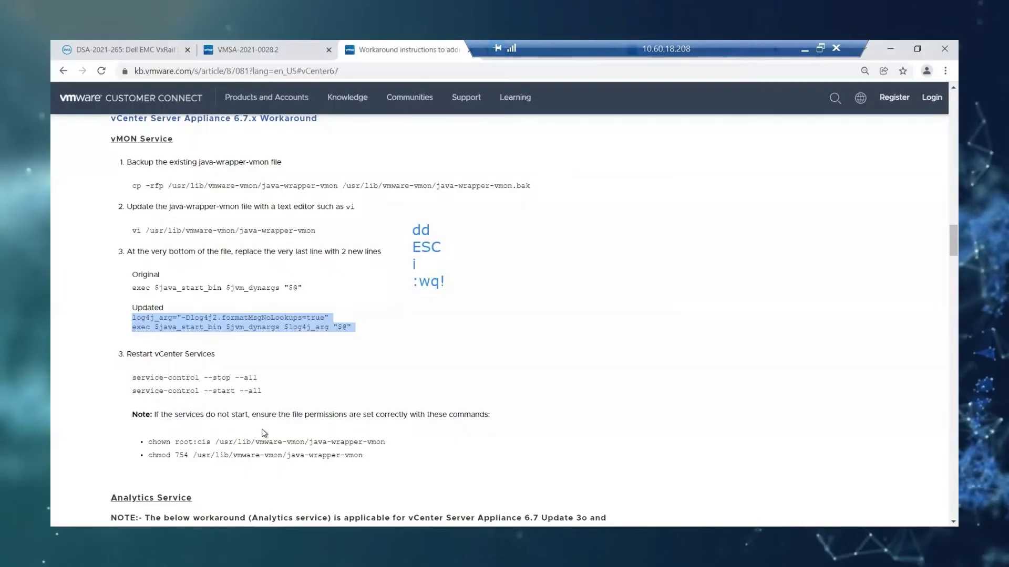
key("alt+Tab")
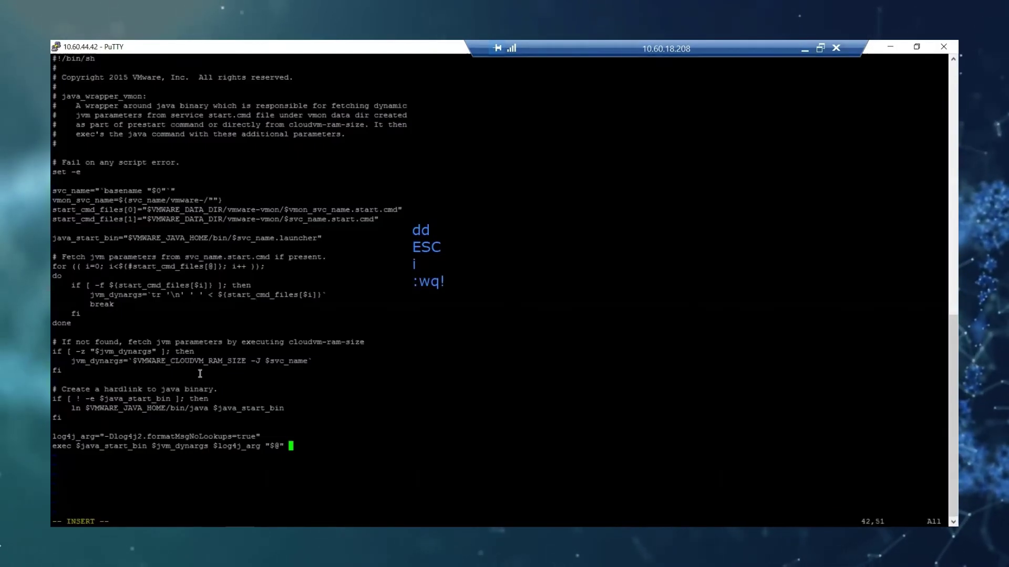
key("Escape")
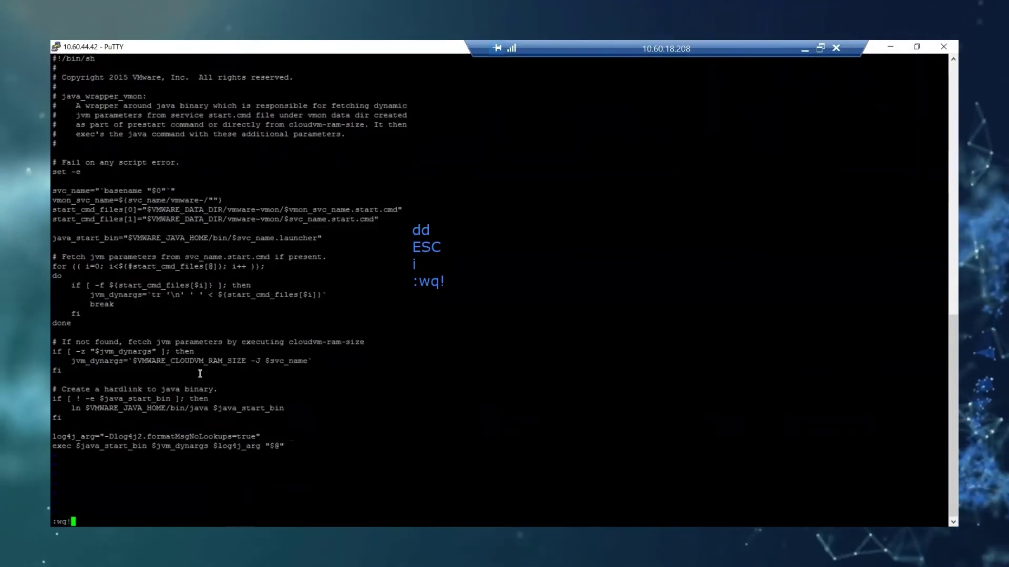
key("Return")
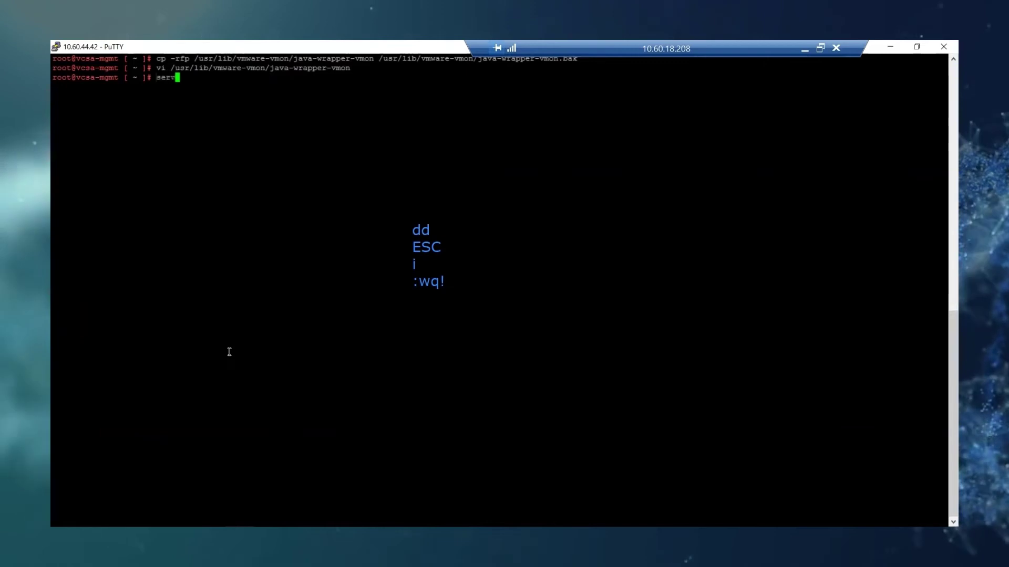
Stop all vCenter services with service-control --stop --all, then start them with --start --all
type("service")
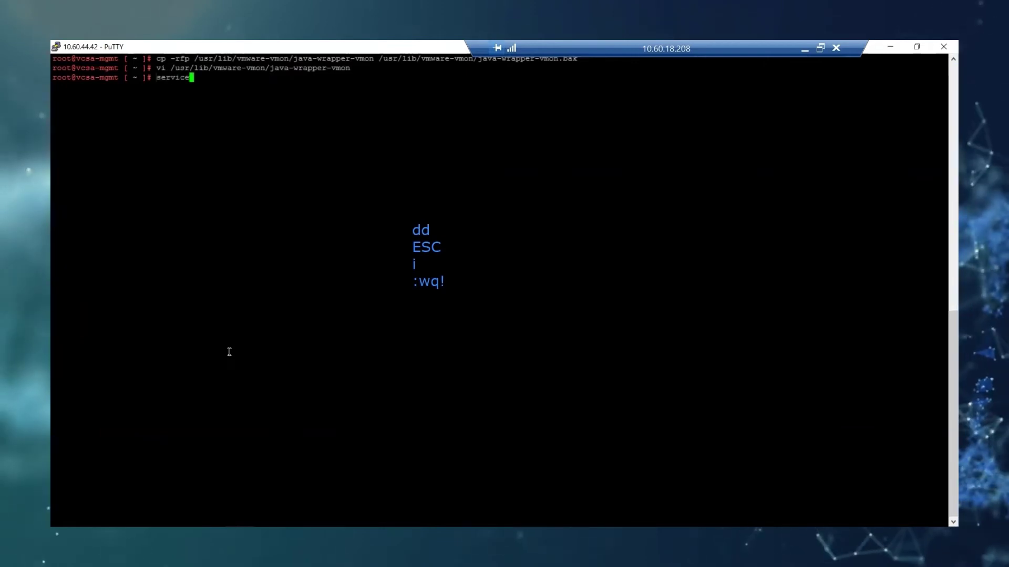
type("-con")
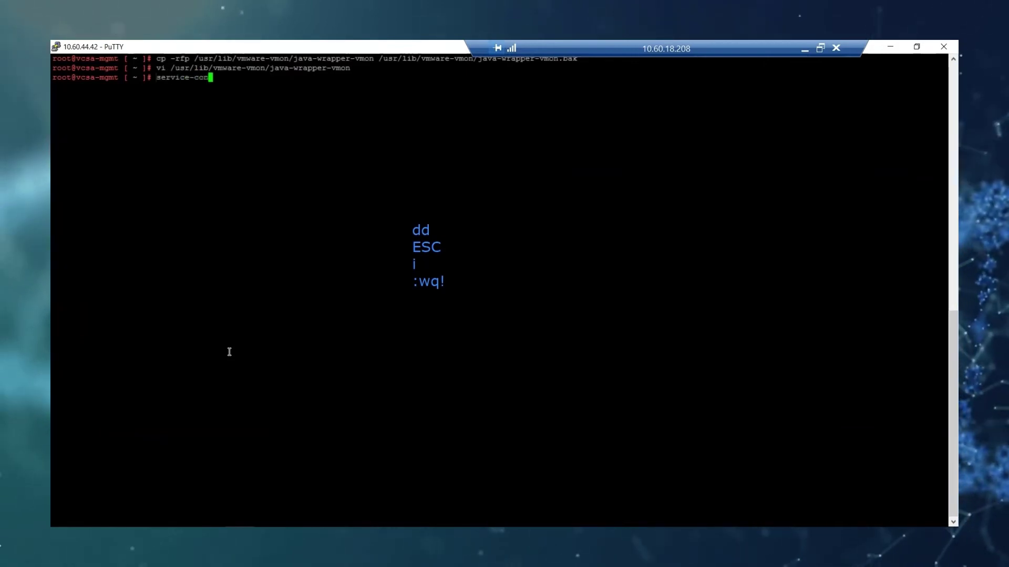
type("trol -")
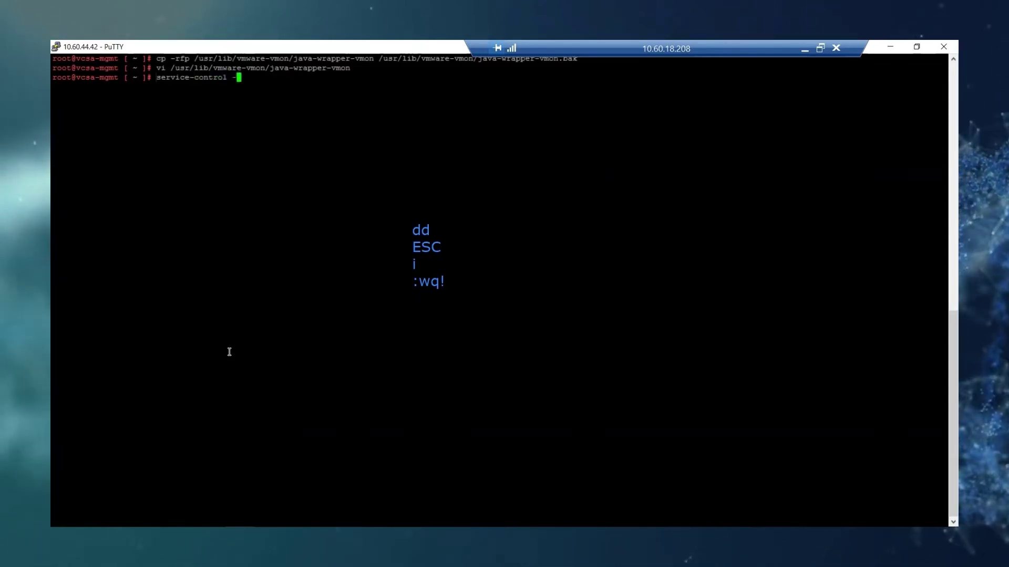
type("-stop --")
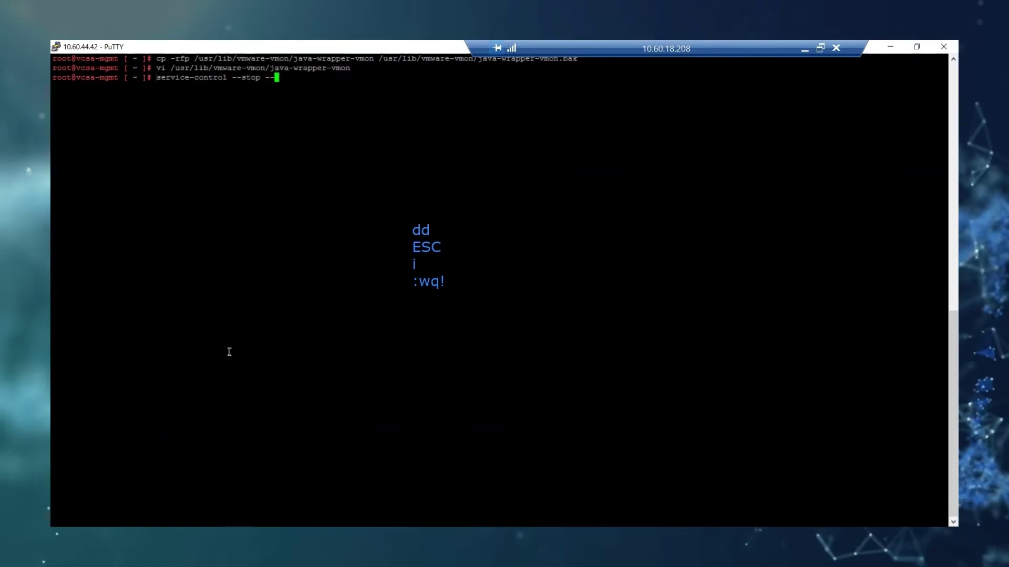
type("all")
key("Return")
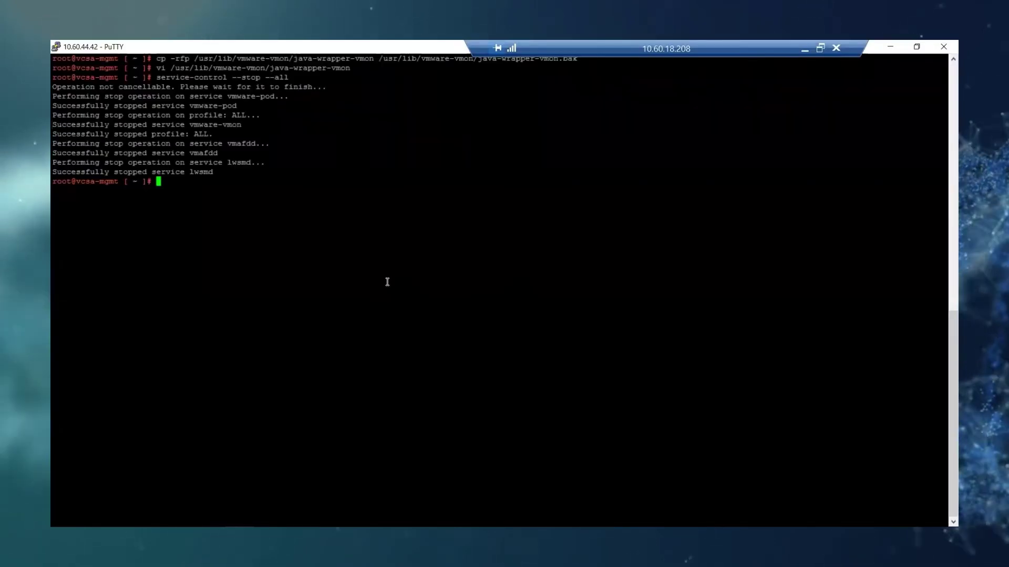
key("Up")
key("Left")
key("Left")
key("Left")
key("Left")
key("Left")
key("Left")
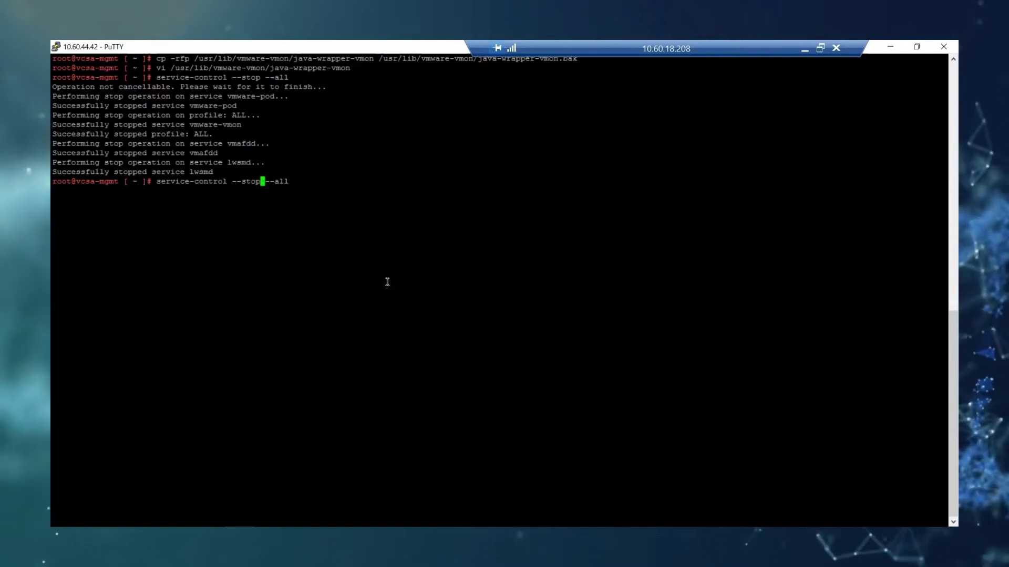
key("BackSpace")
key("BackSpace")
type("art")
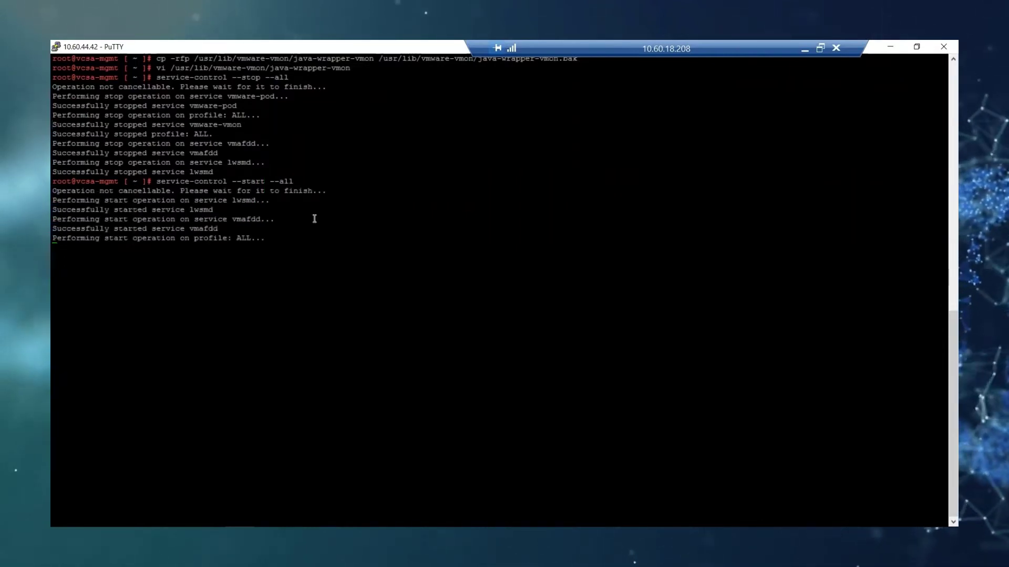
left_click_drag(269, 235, 132, 200)
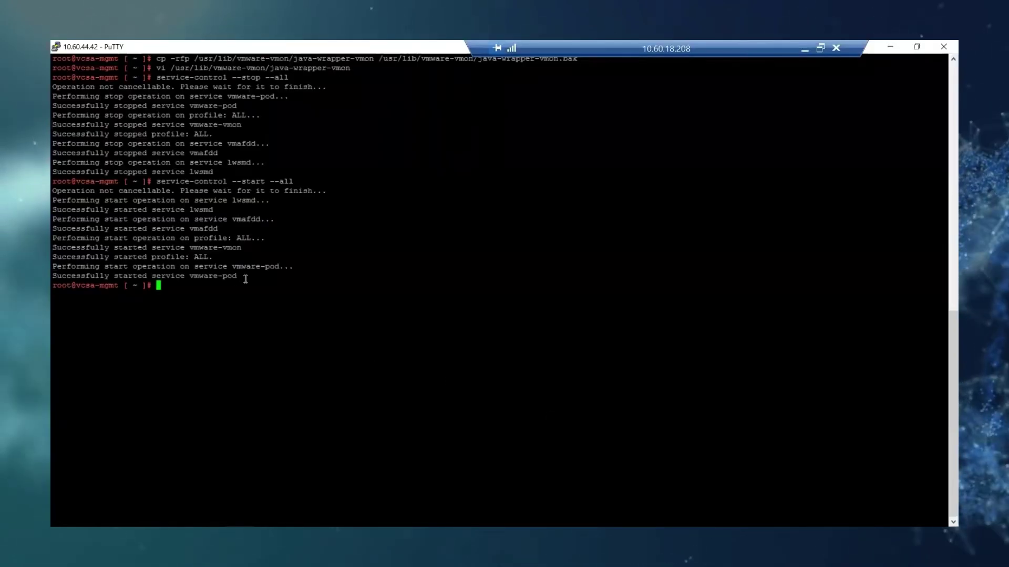
left_click_drag(245, 279, 57, 178)
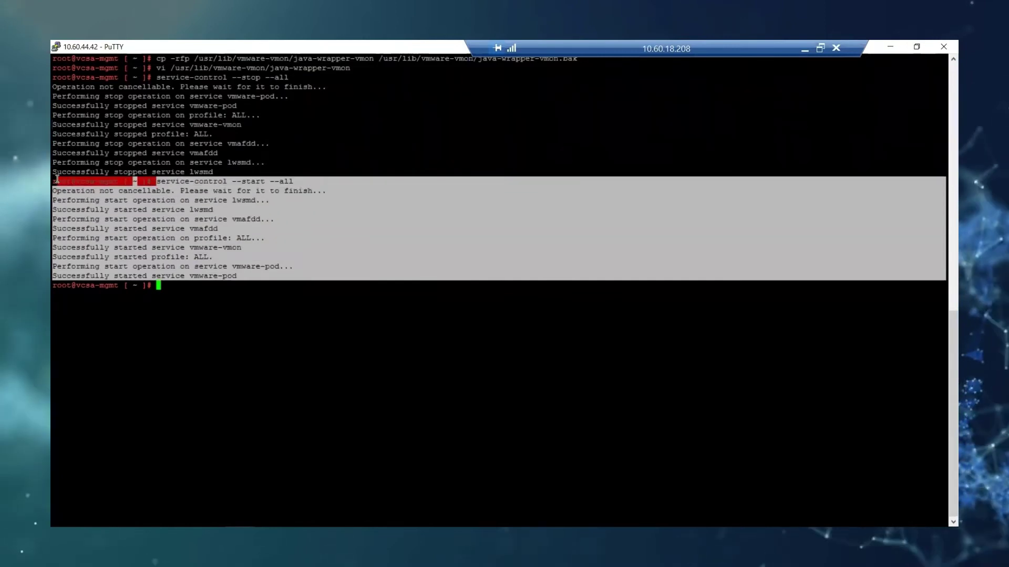
left_click(239, 256)
Check which services are running using service-control --status --all
key("Up")
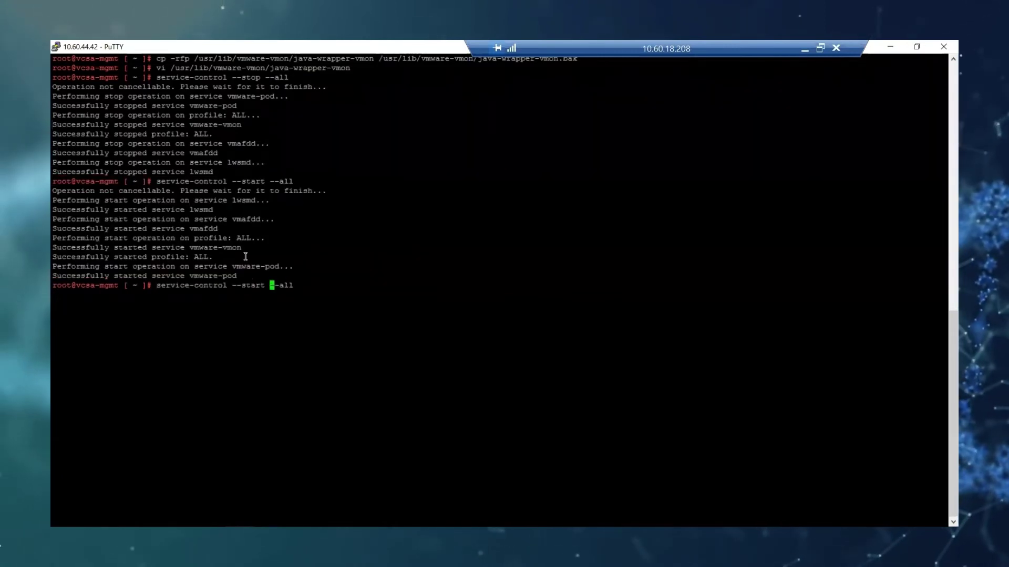
key("BackSpace")
key("BackSpace")
key("BackSpace")
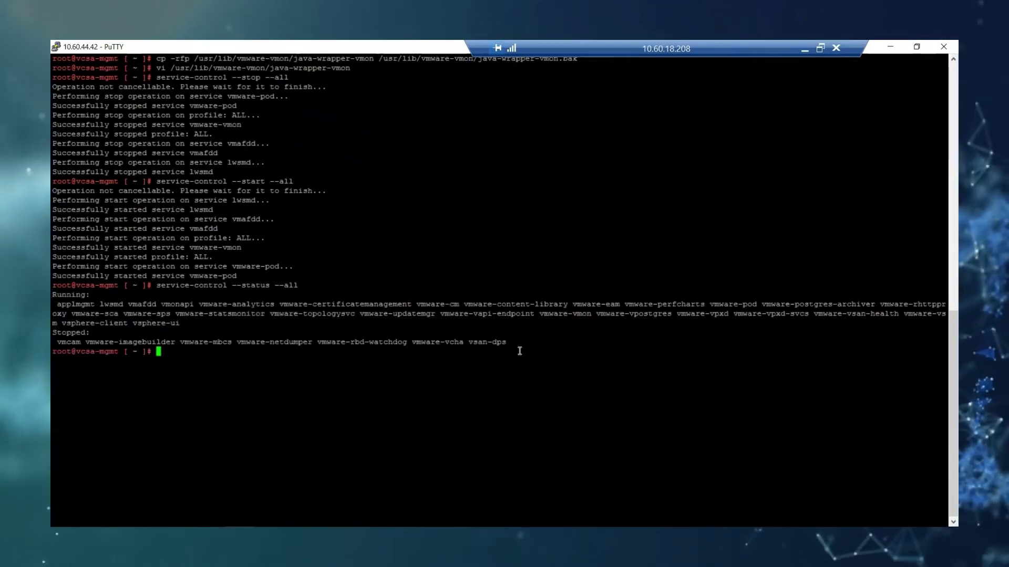
left_click_drag(520, 351, 55, 286)
left_click(90, 306)
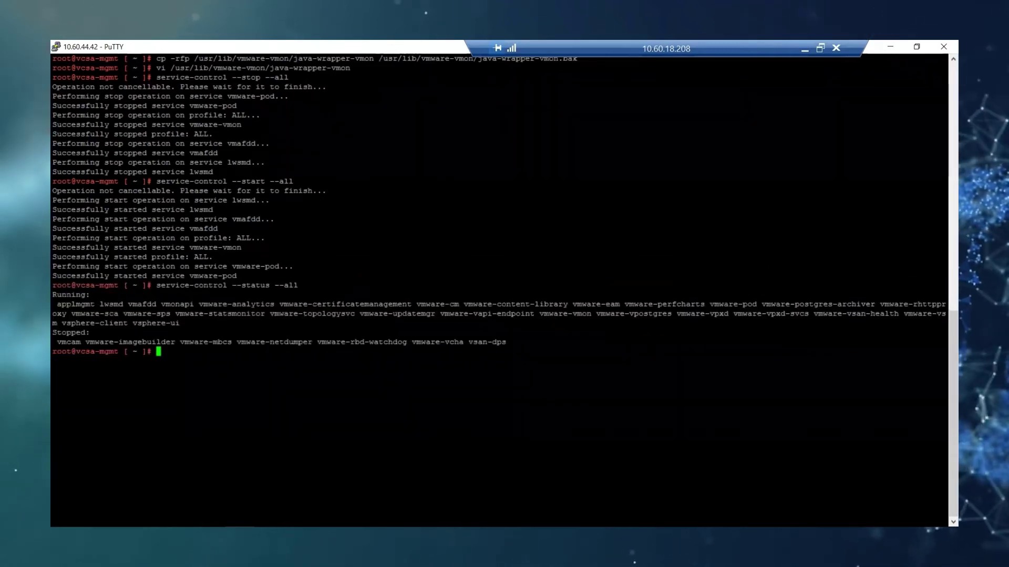
Scroll the KB article to Secure Token Service and select the cp /etc/rc.d/init.d/vmware-stsd backup command
key("alt+Tab")
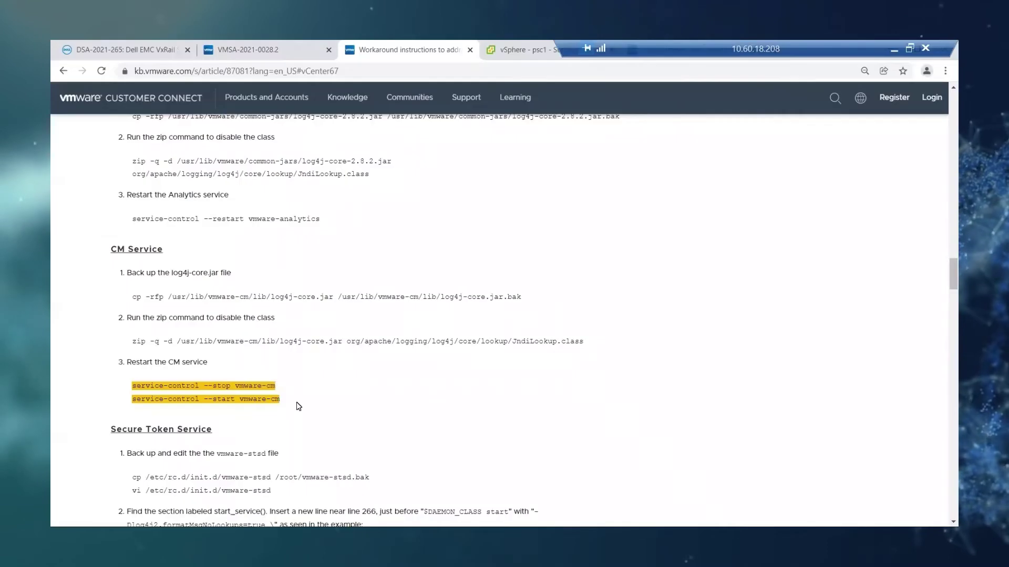
scroll(294, 405, "down", 4)
left_click_drag(212, 313, 109, 312)
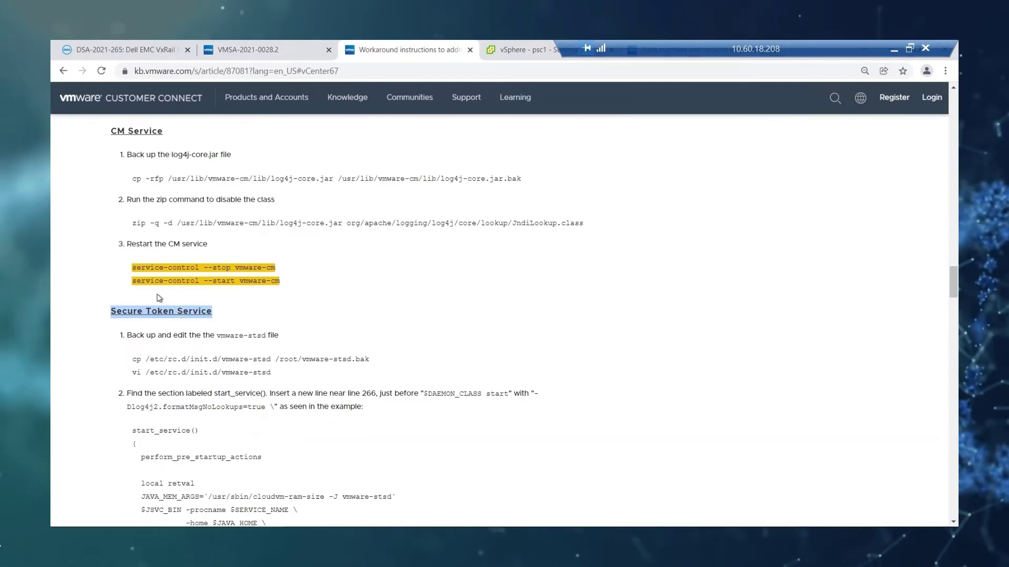
left_click(194, 308)
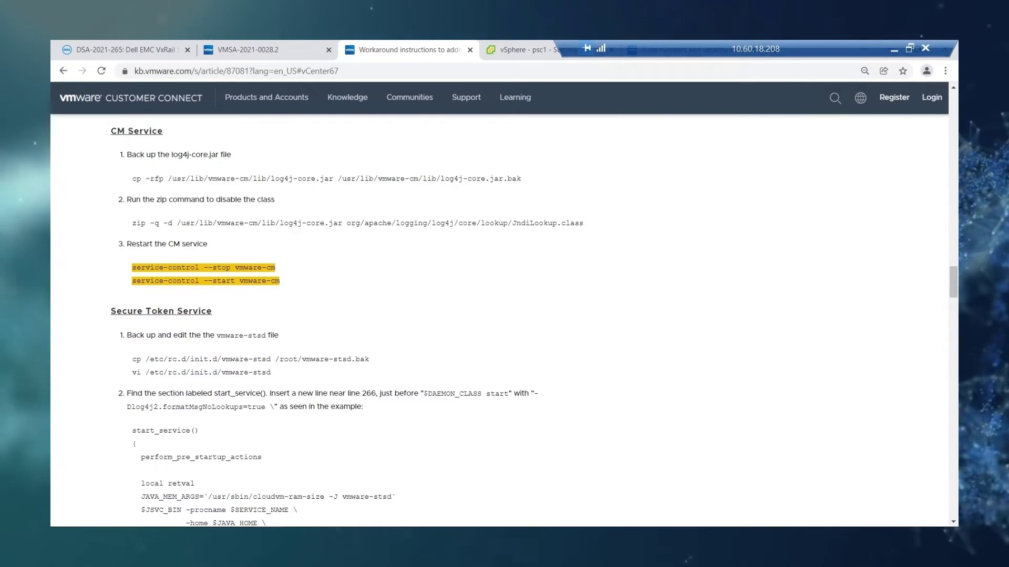
left_click_drag(370, 360, 134, 363)
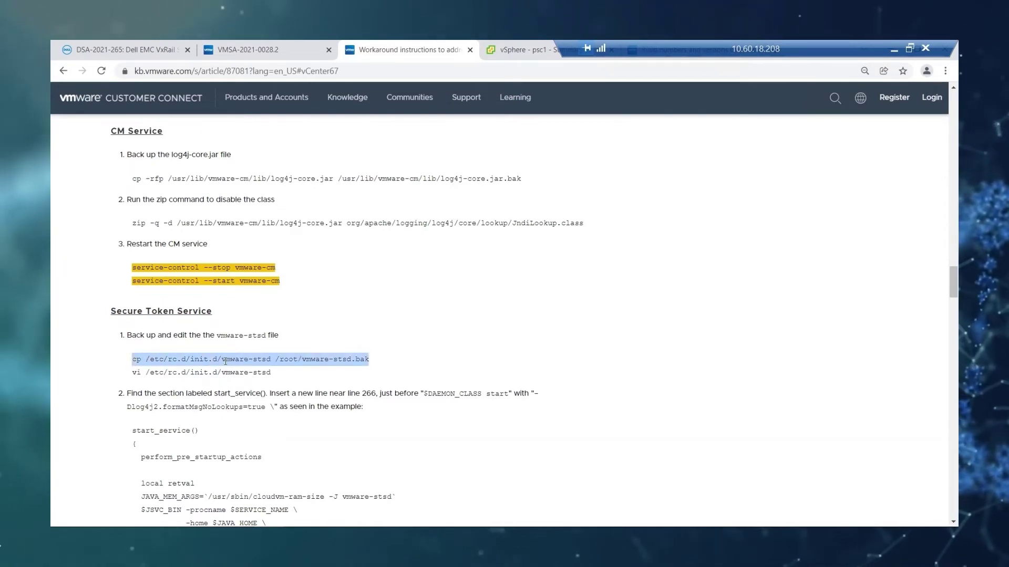
mouse_move(228, 520)
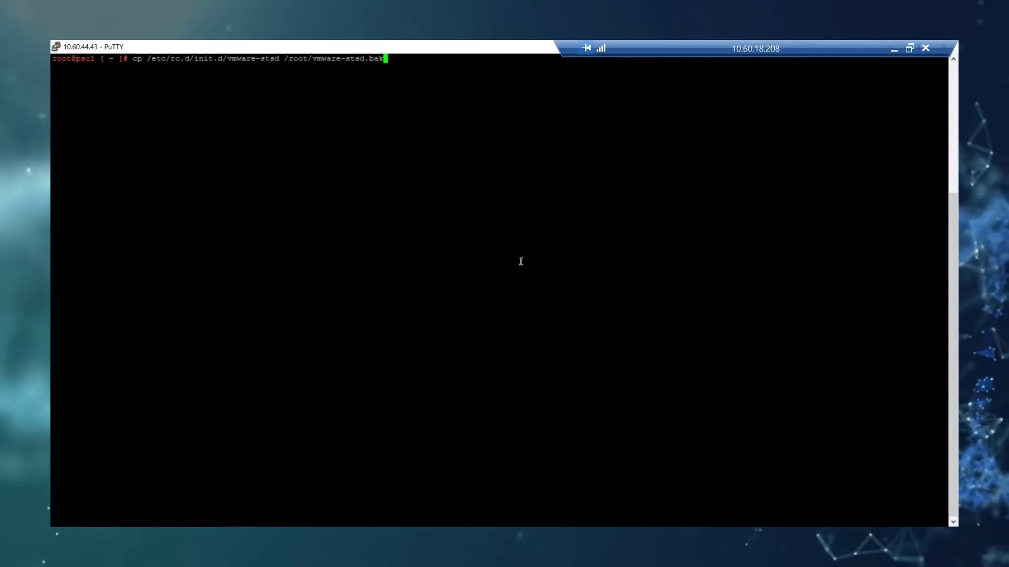
Run the vmware-stsd backup command, then open vmware-stsd in vi using the article's edit command
key("Return")
key("alt+Tab")
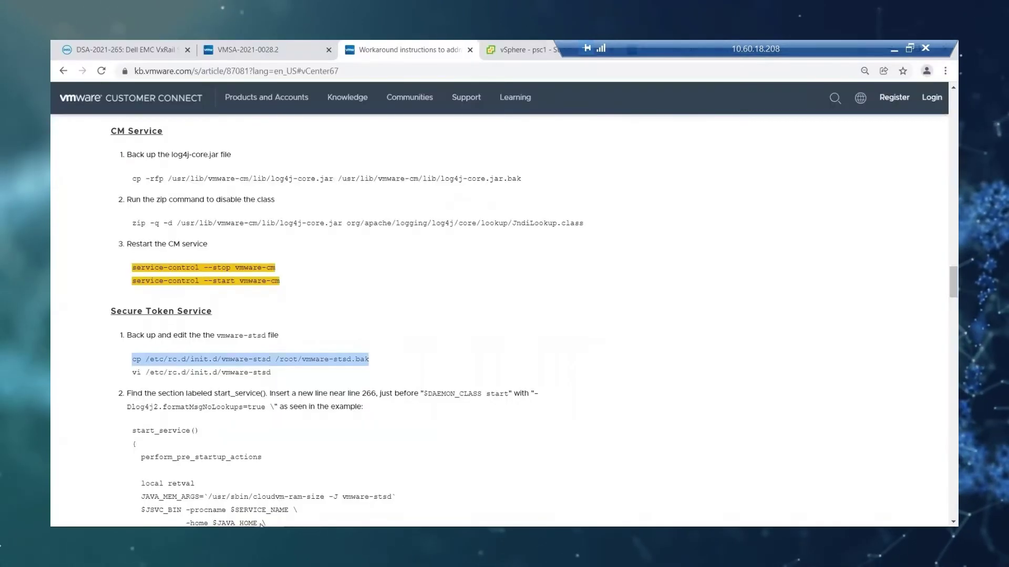
left_click_drag(270, 372, 135, 372)
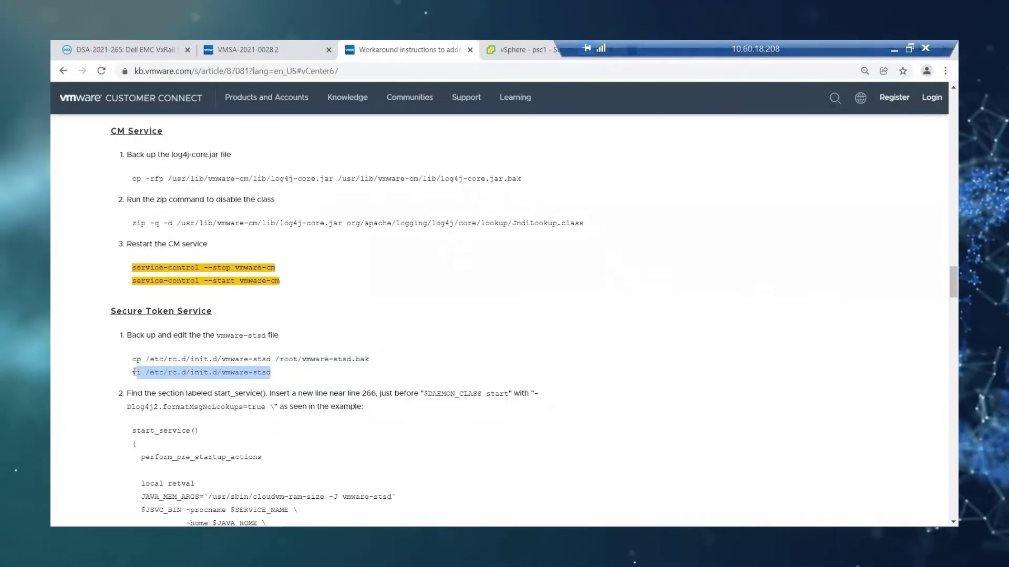
key("alt+Tab")
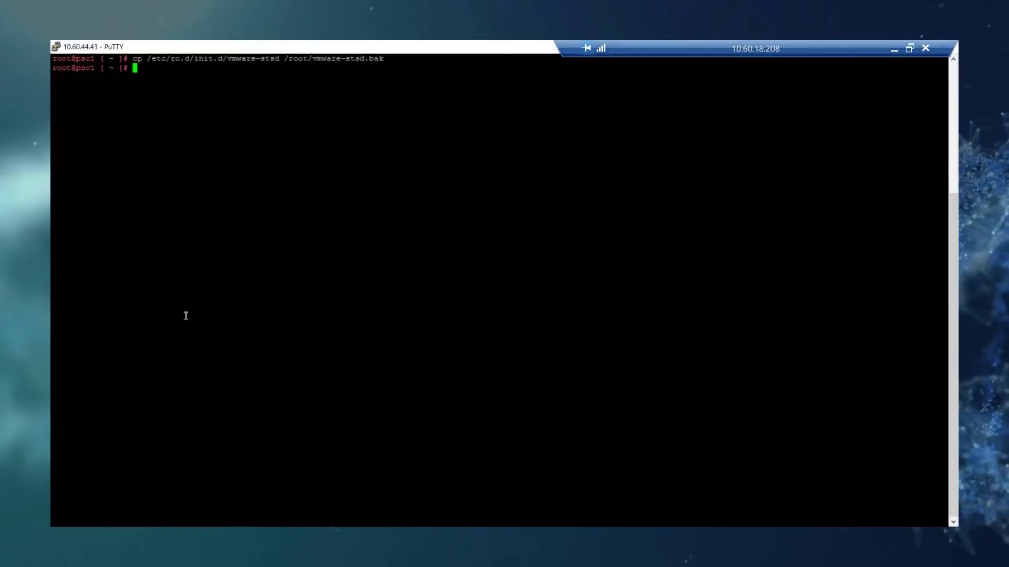
right_click(186, 316)
key("Return")
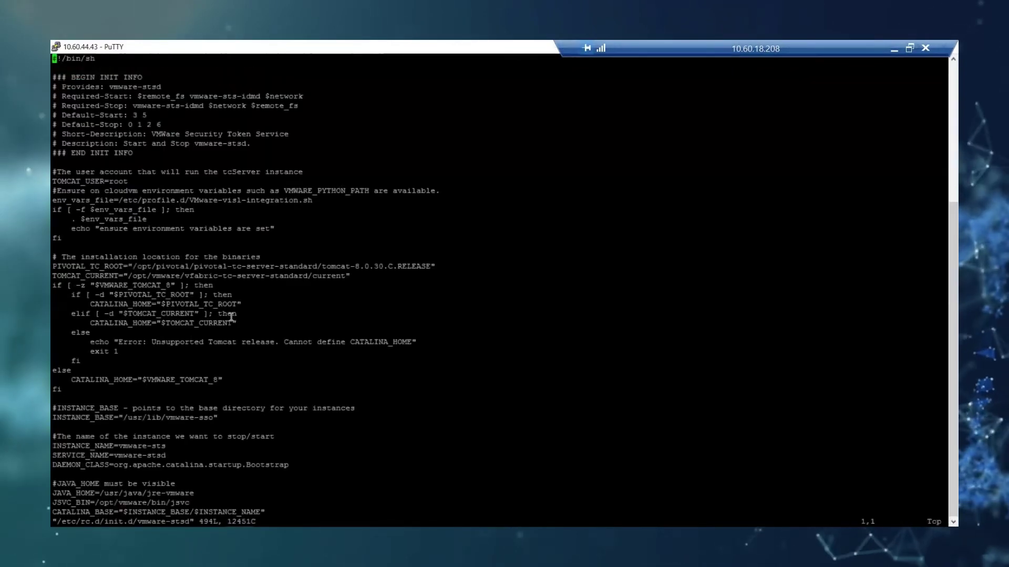
Check where step 2 of the article says the new line belongs
key("alt+Tab")
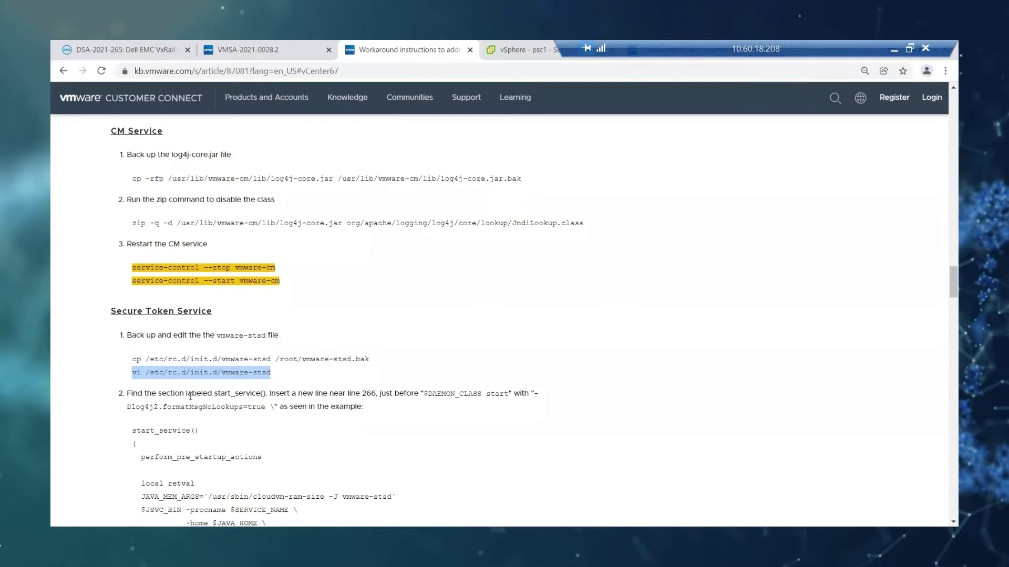
left_click_drag(376, 393, 506, 390)
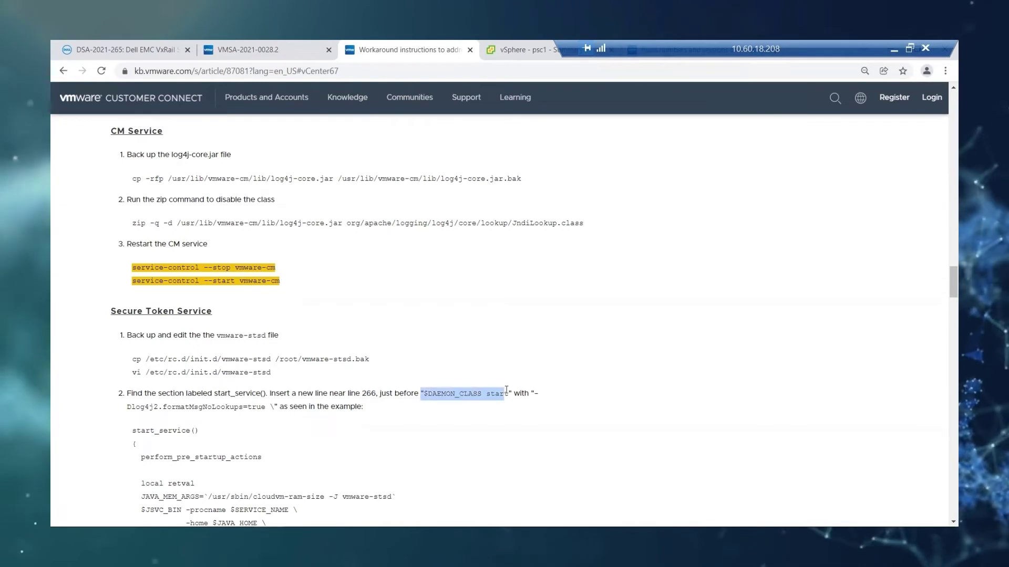
left_click(458, 437)
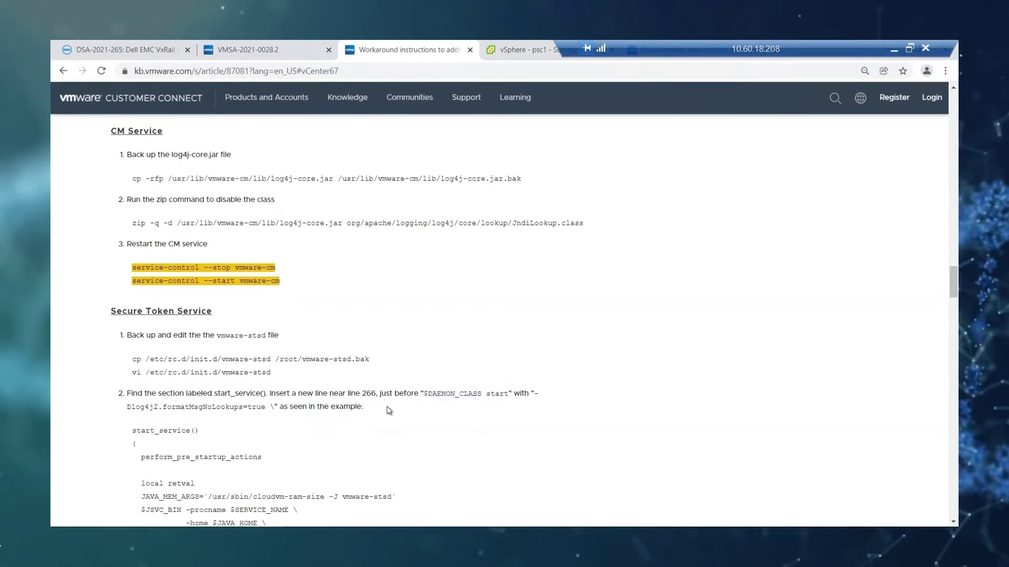
mouse_move(244, 527)
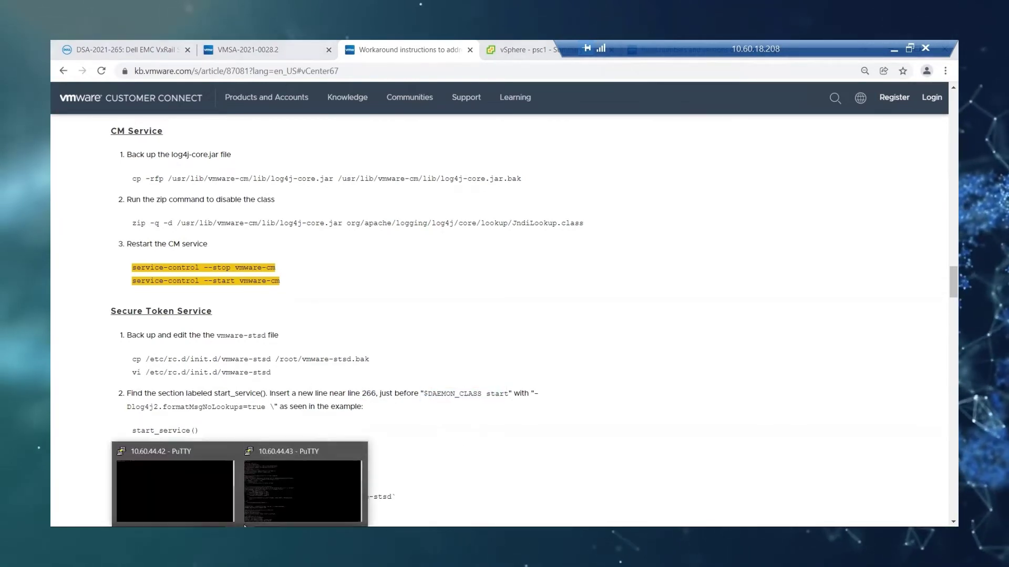
left_click(286, 509)
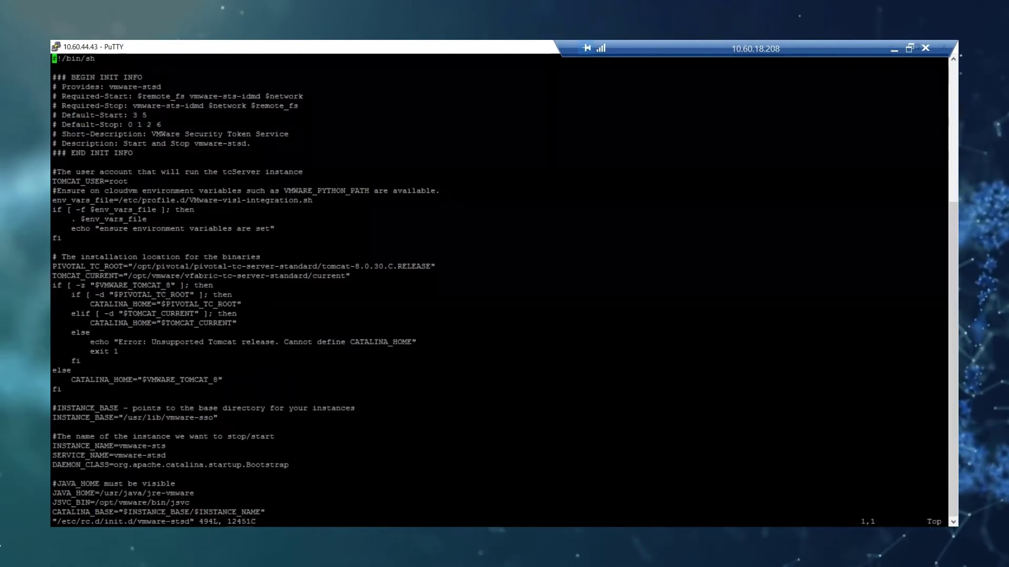
Jump to line 266 and locate the $DAEMON_CLASS start line within start_service()
left_click(652, 233)
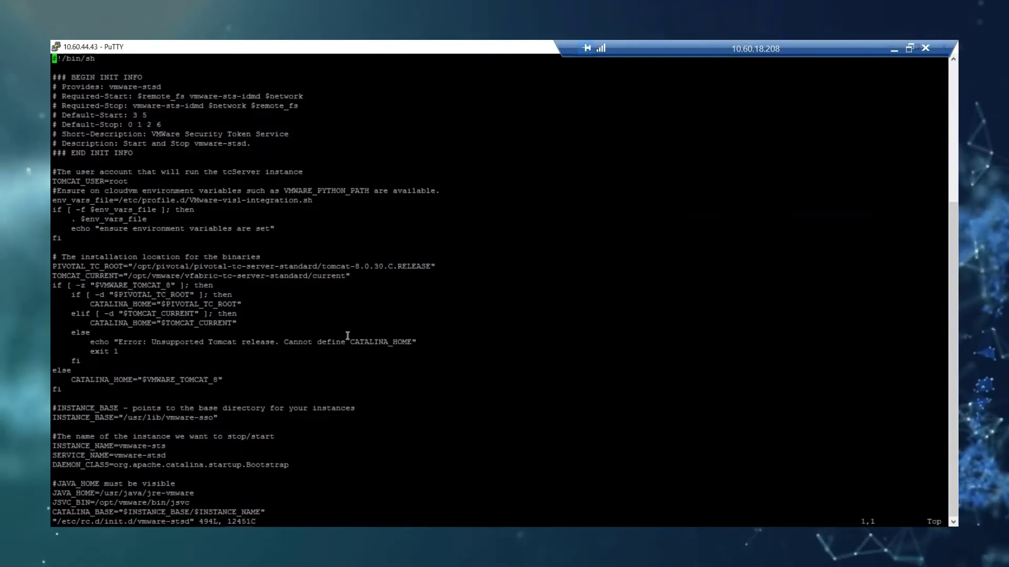
type(":2")
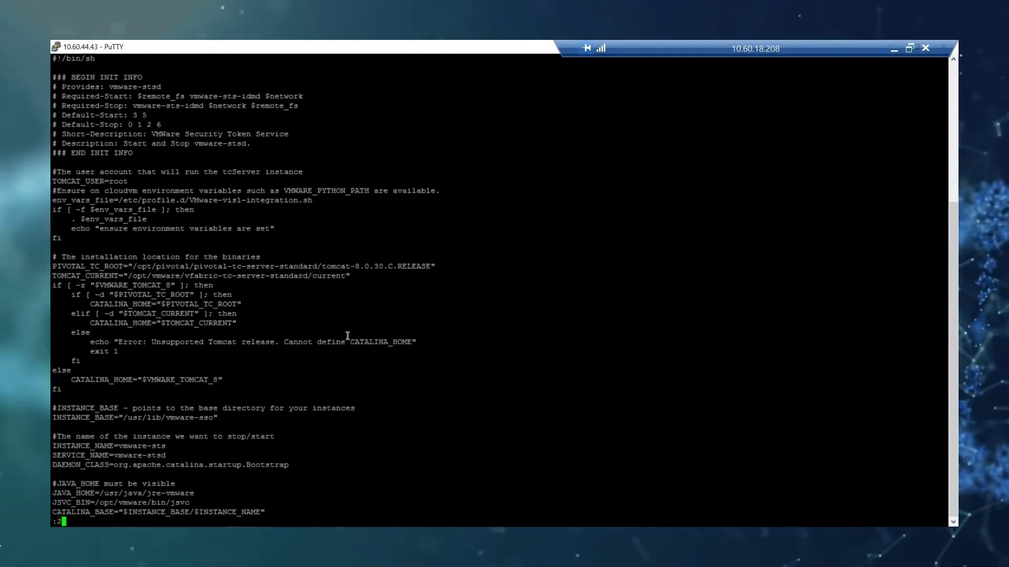
type("66")
key("Return")
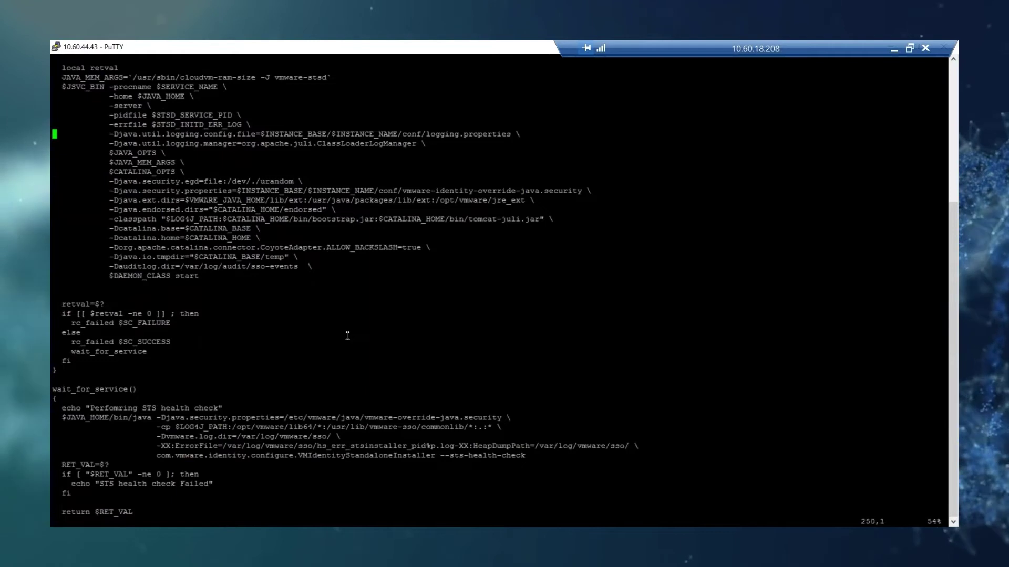
key("Up")
key("Up")
key("Up")
key("Up")
key("Up")
key("Up")
key("Up")
key("Up")
key("Up")
key("Up")
key("Up")
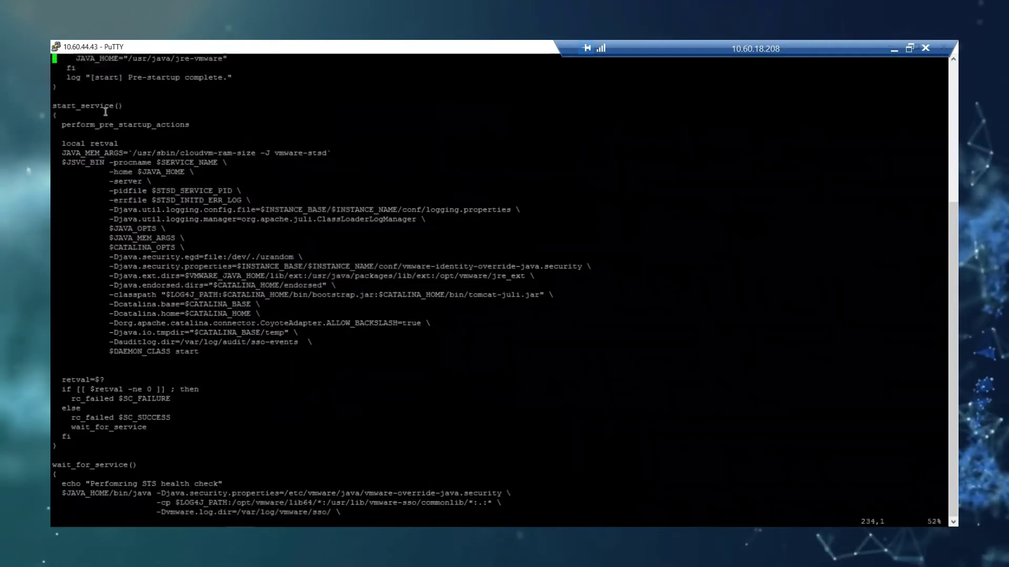
left_click_drag(56, 106, 317, 353)
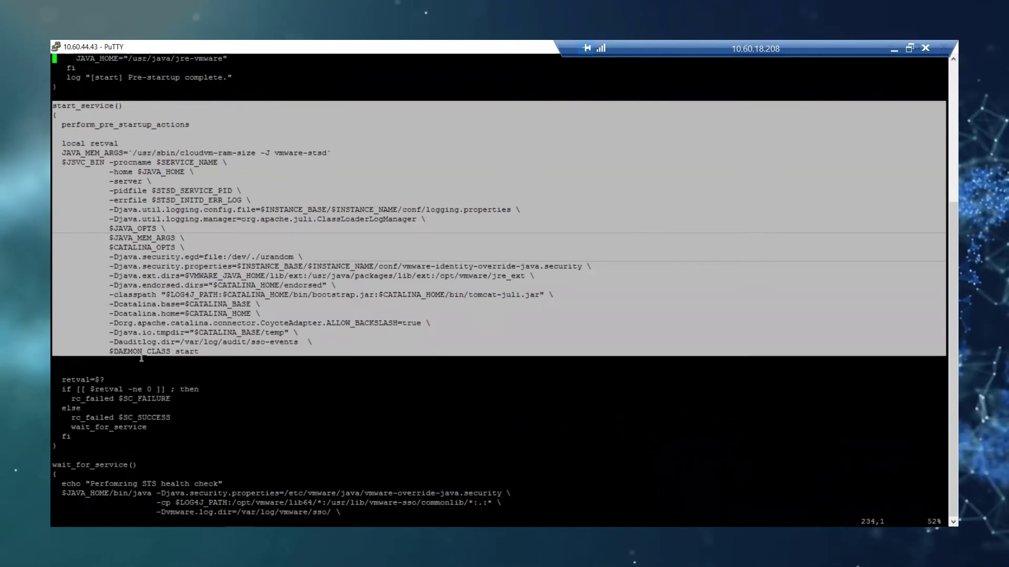
left_click(113, 349)
left_click_drag(109, 351, 84, 361)
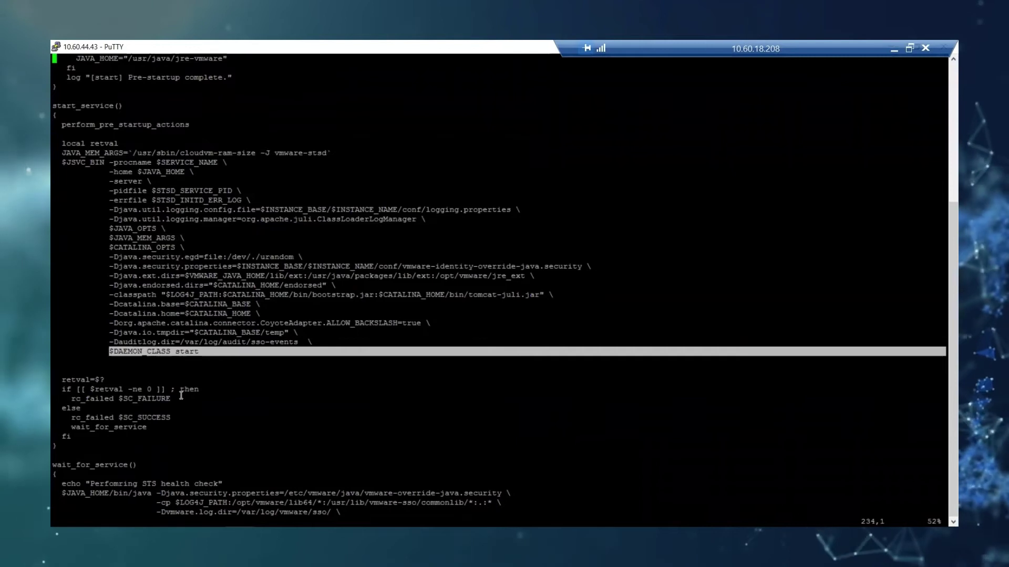
key("alt+Tab")
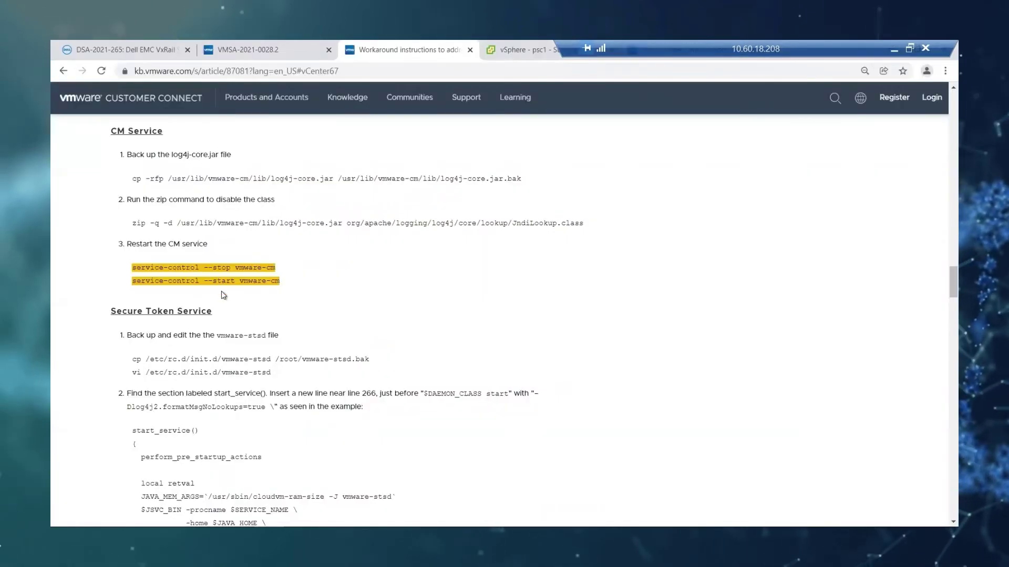
Copy the -Dlog4j2.formatMsgNoLookups=true \ line from the Secure Token Service example
scroll(225, 316, "down", 1)
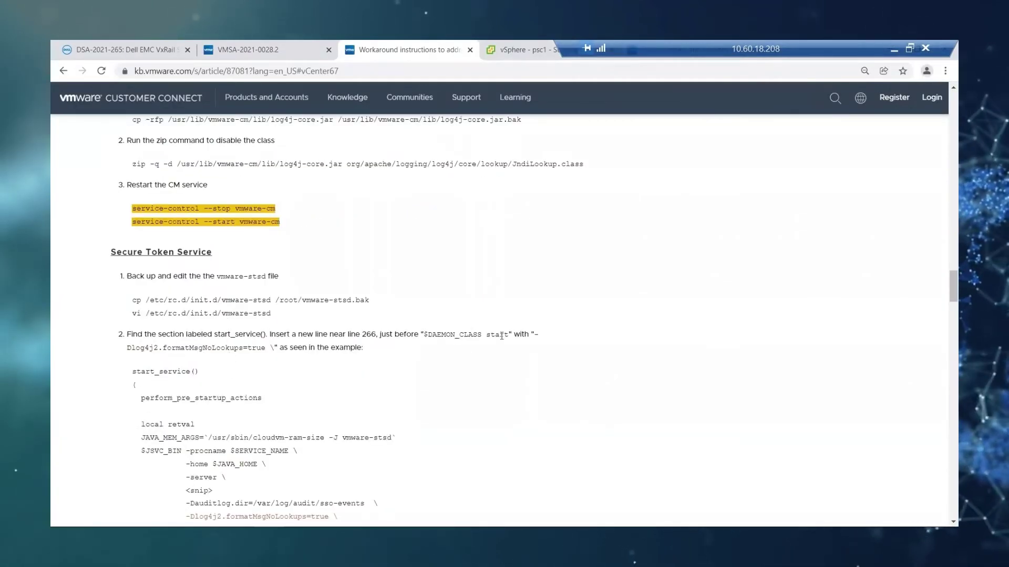
left_click_drag(539, 335, 369, 331)
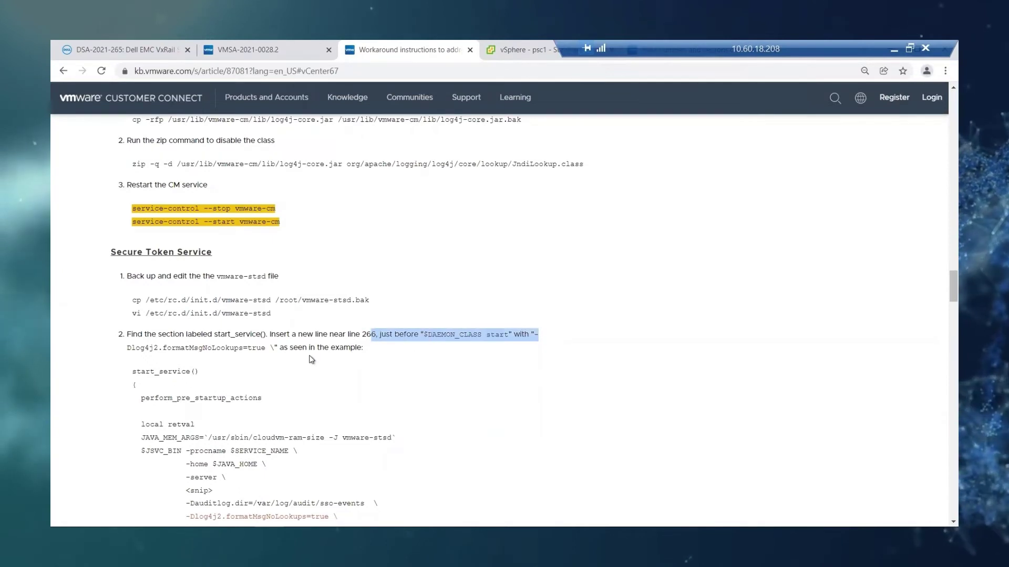
scroll(312, 360, "down", 2)
left_click_drag(186, 398, 339, 400)
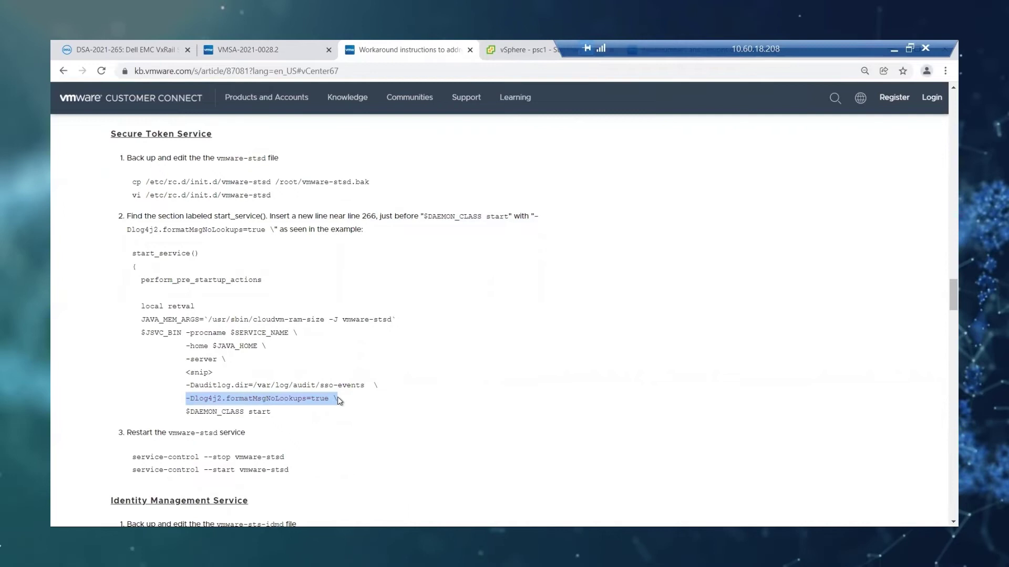
right_click(319, 399)
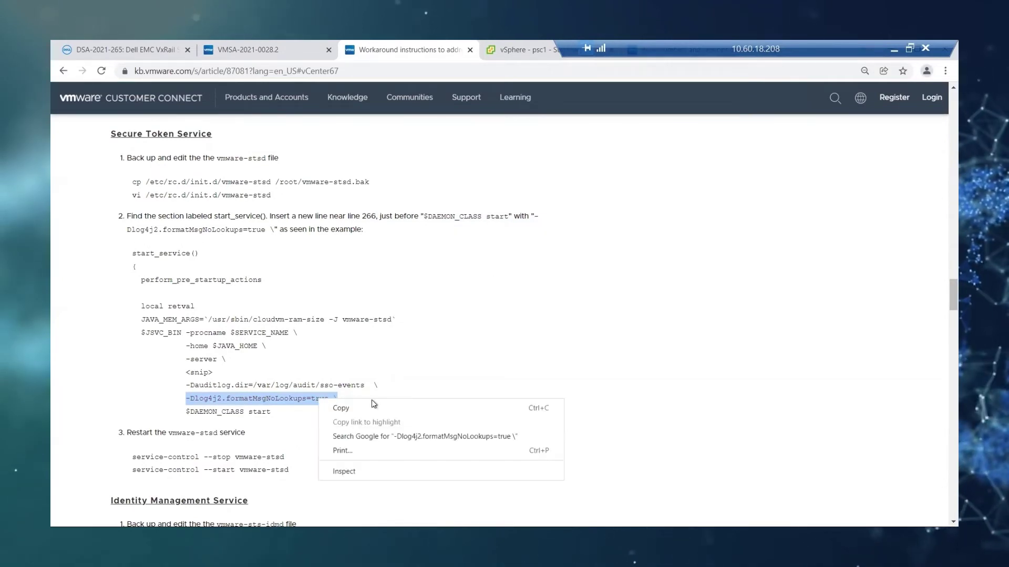
left_click(372, 408)
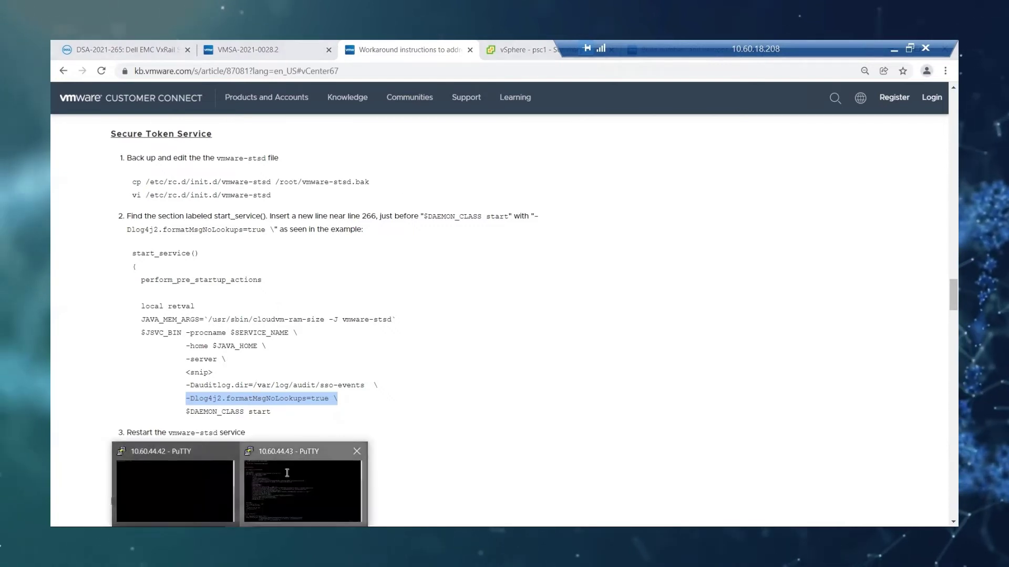
Move to the $DAEMON_CLASS start line in vmware-stsd after an abandoned first insert attempt
left_click(303, 489)
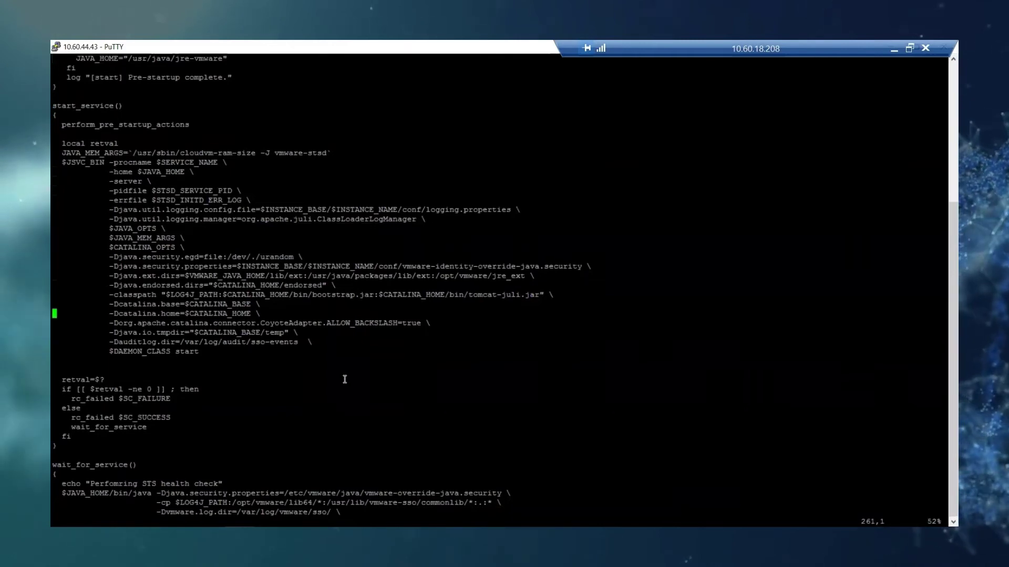
key("Down")
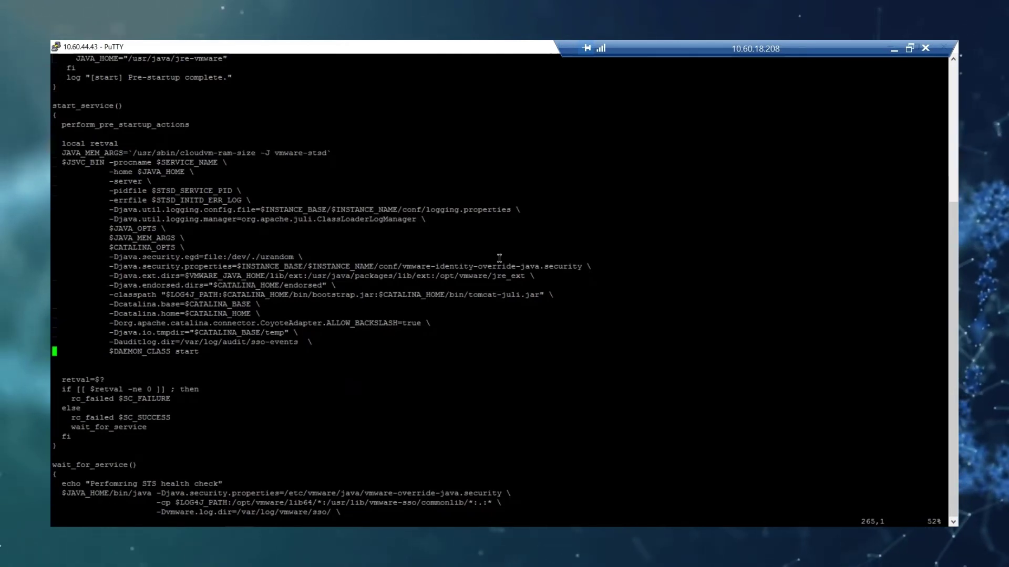
left_click(459, 211)
type("ES")
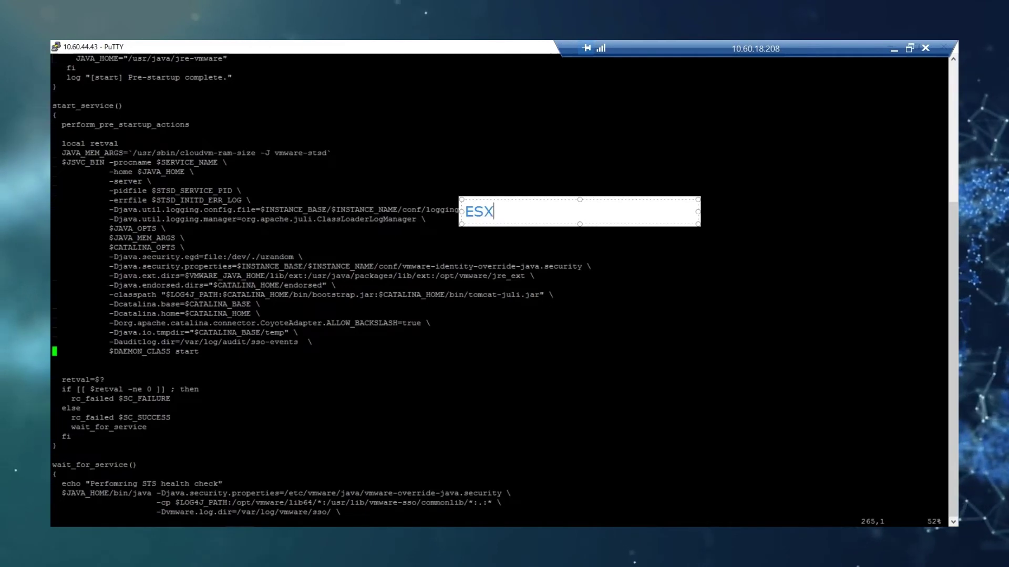
type("C")
key("Return")
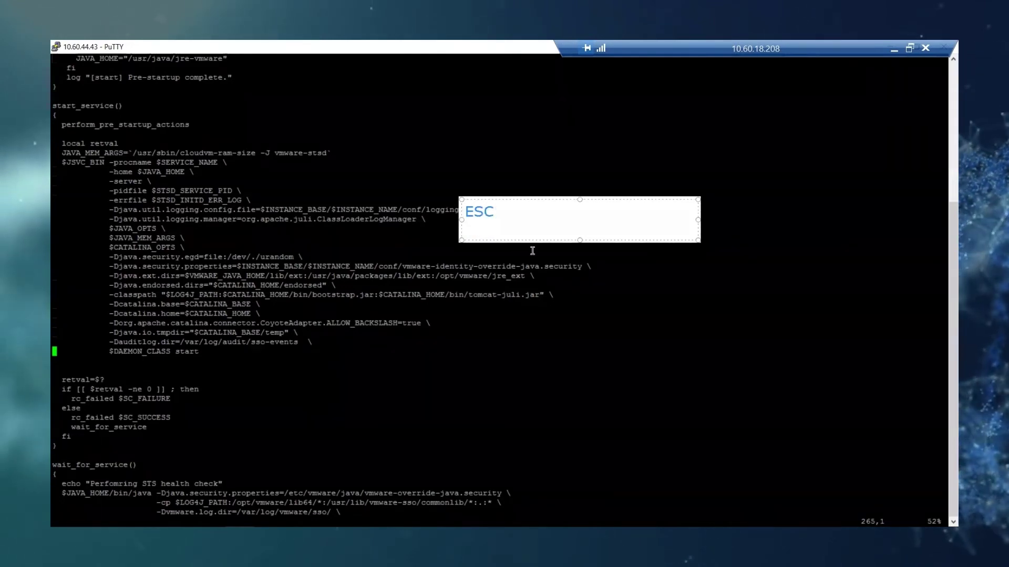
type("i")
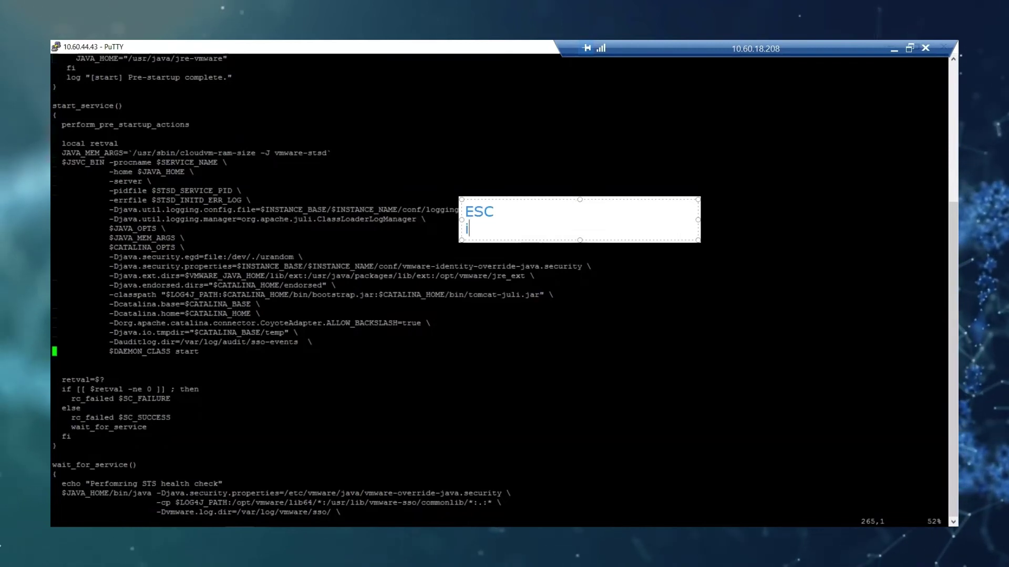
key("Return")
type("i")
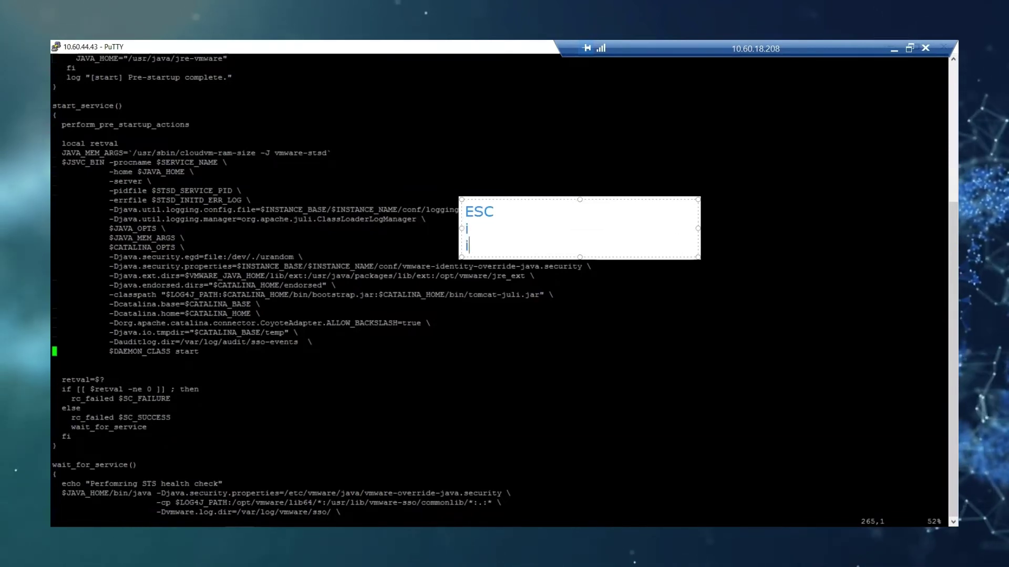
type("nsert the string")
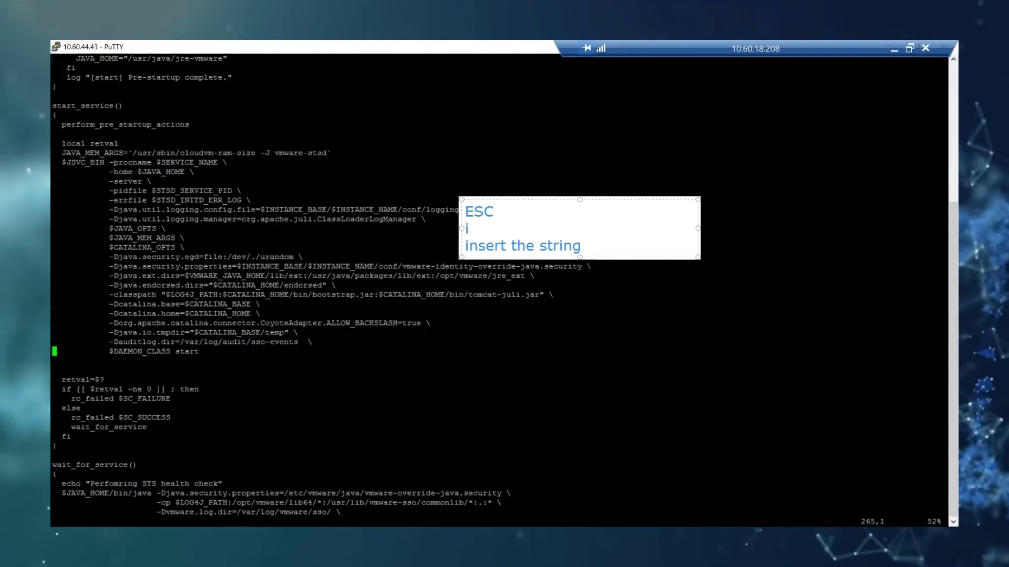
key("Escape")
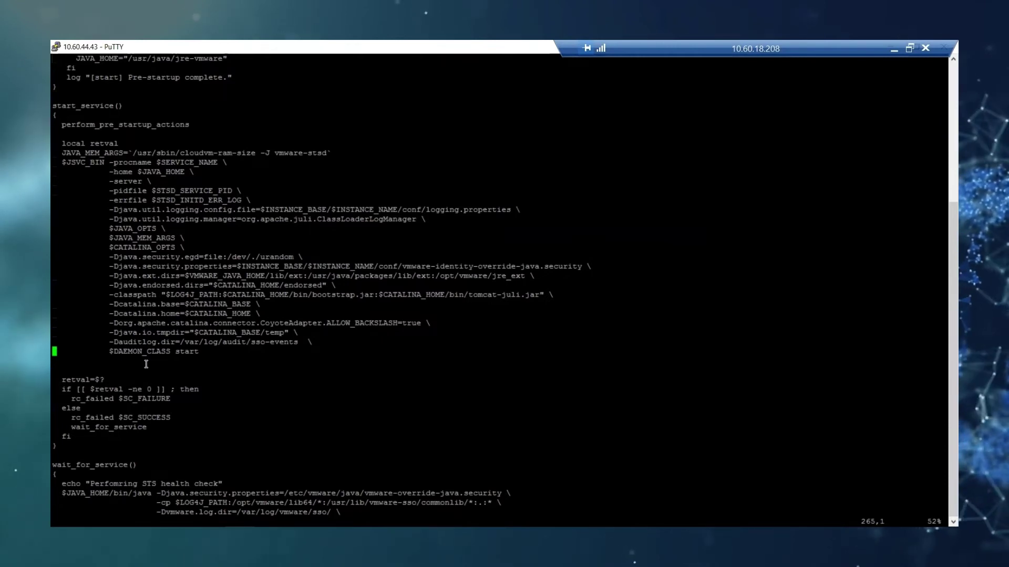
Insert -Dlog4j2.formatMsgNoLookups=true \ before $DAEMON_CLASS start and save with :wq!
key("i")
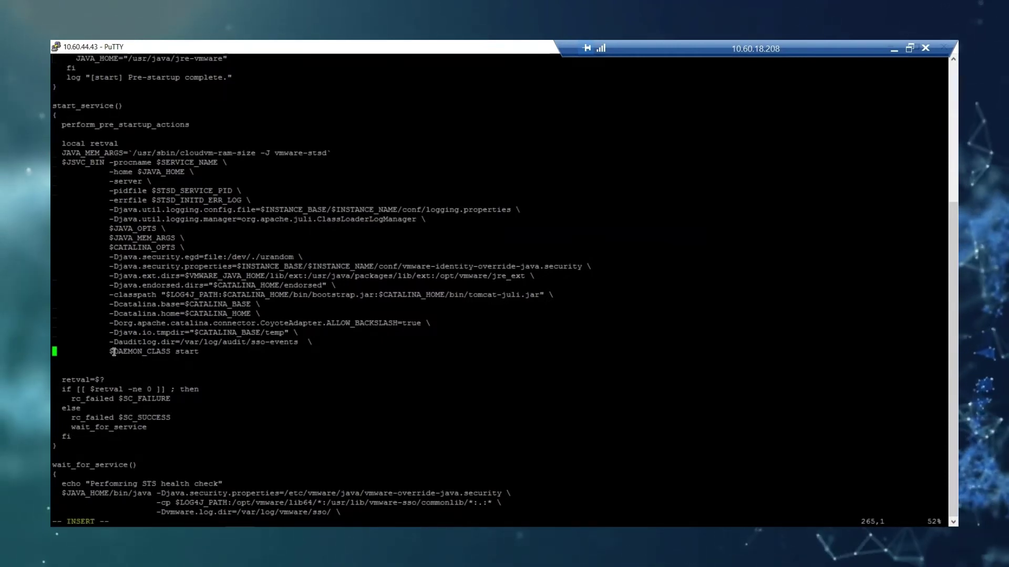
right_click(113, 351)
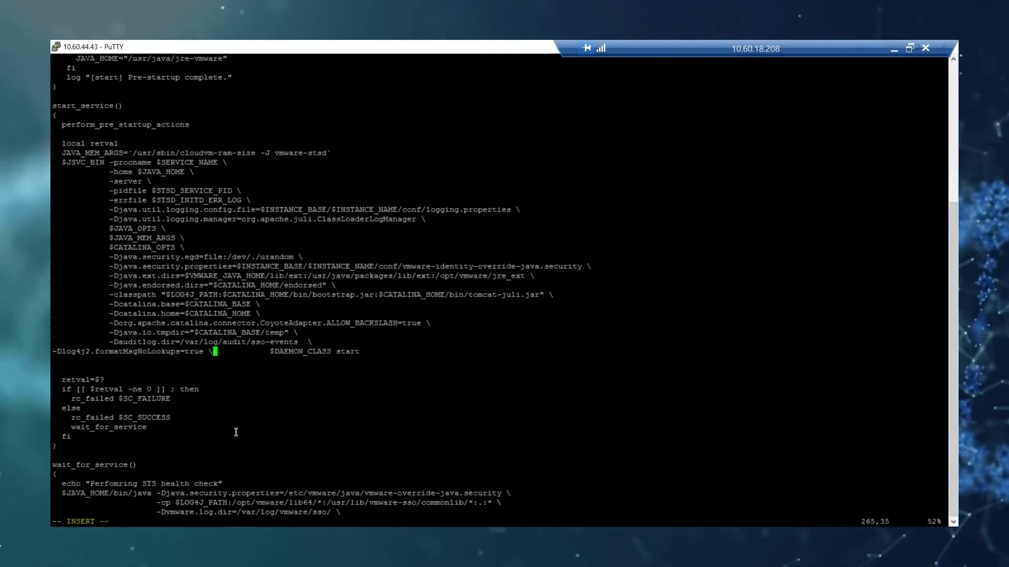
key("Return")
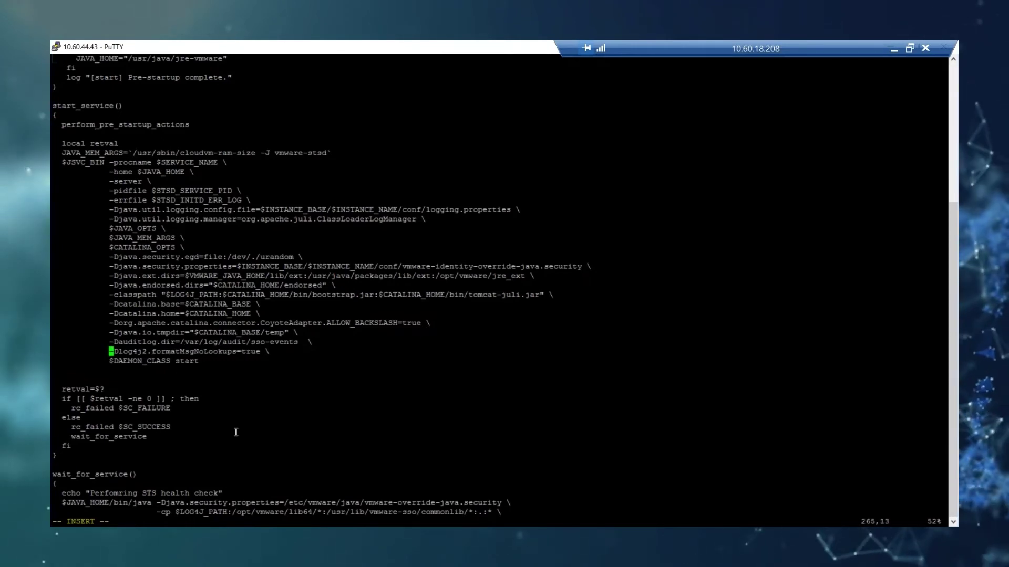
key("Escape")
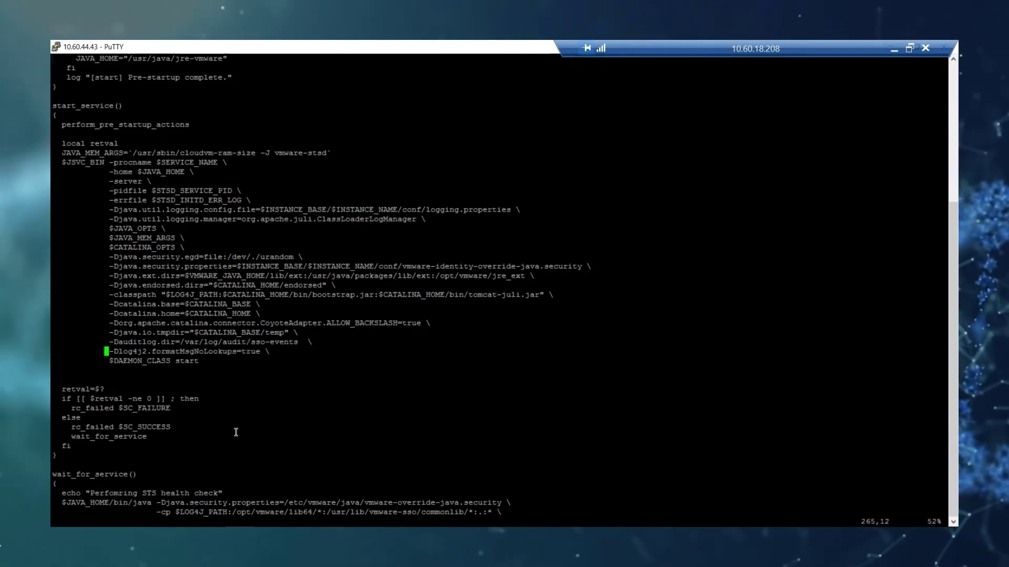
type(":")
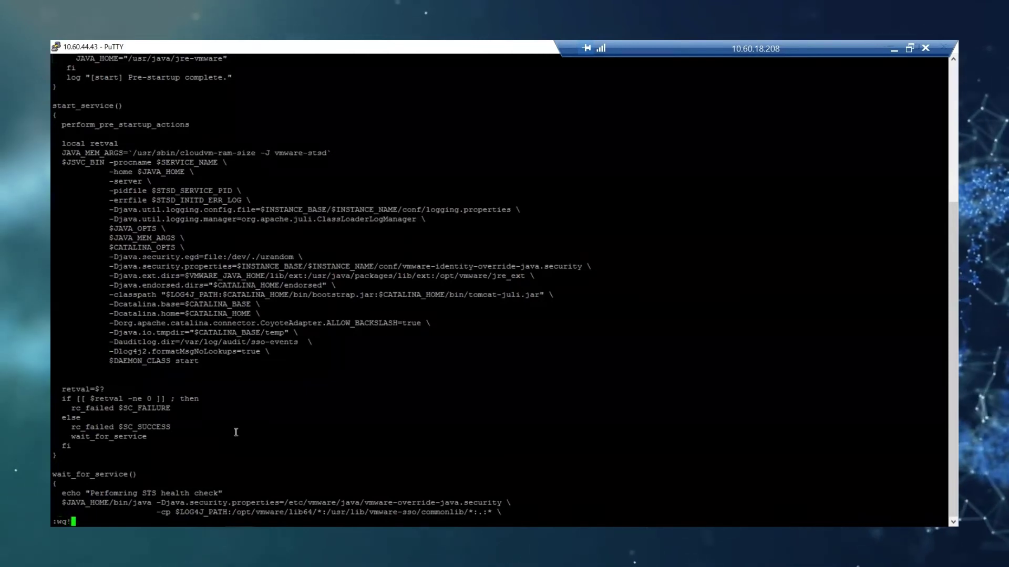
type("wq!")
key("Return")
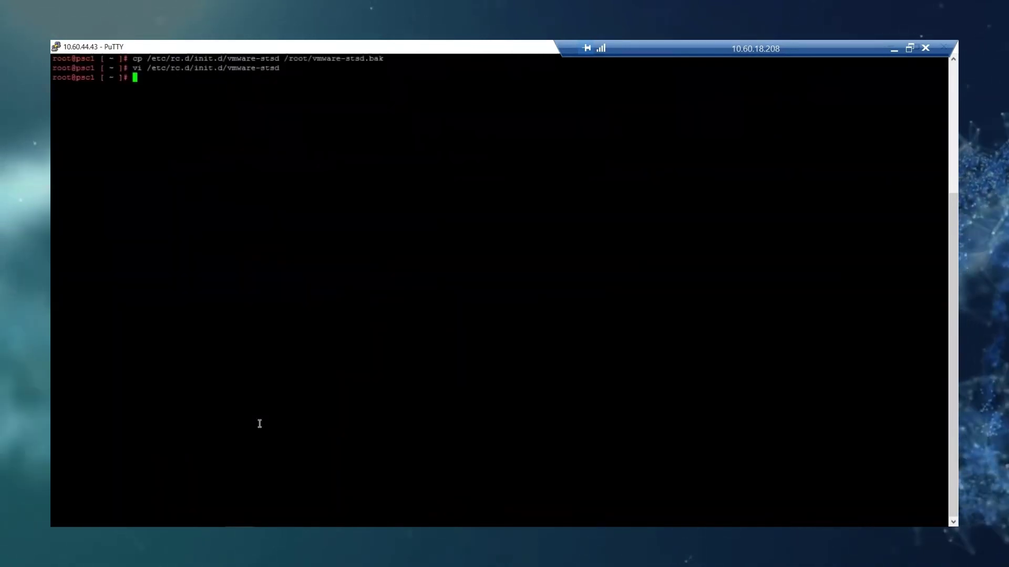
Copy the vmware-stsd stop command from the KB article and run it in PuTTY
key("alt+Tab")
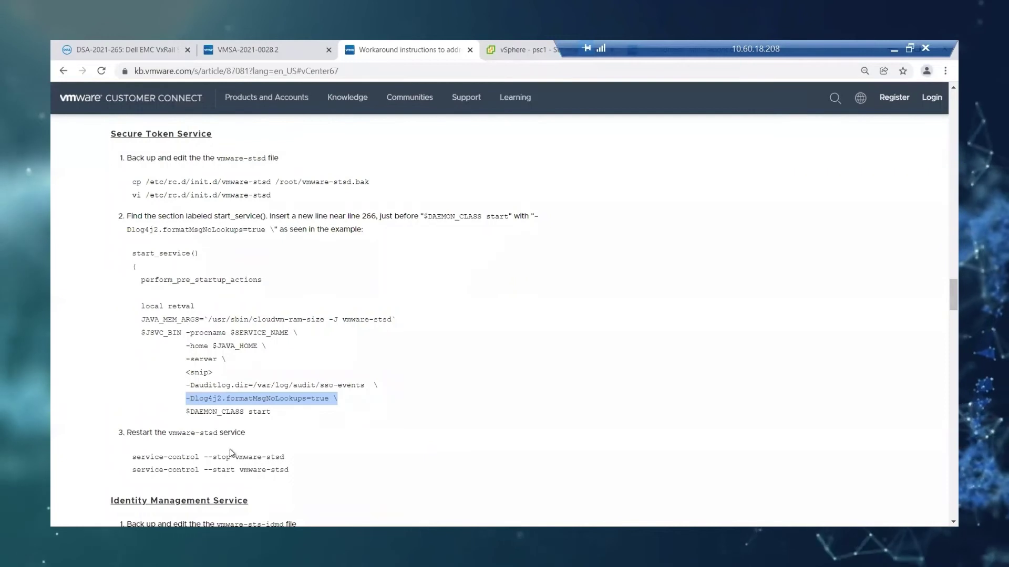
left_click_drag(285, 460, 152, 454)
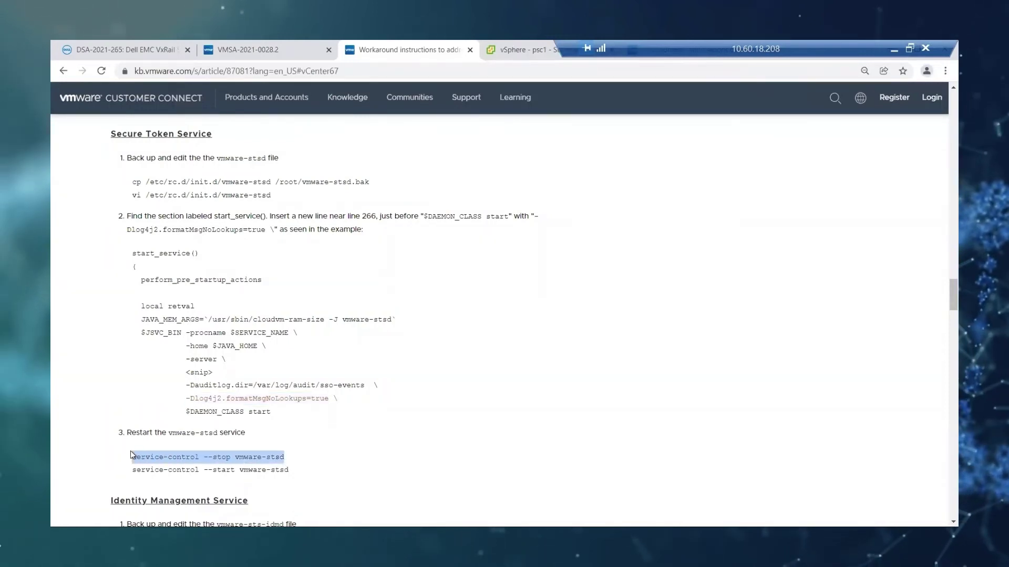
key("ctrl+c")
key("alt+Tab")
right_click(175, 395)
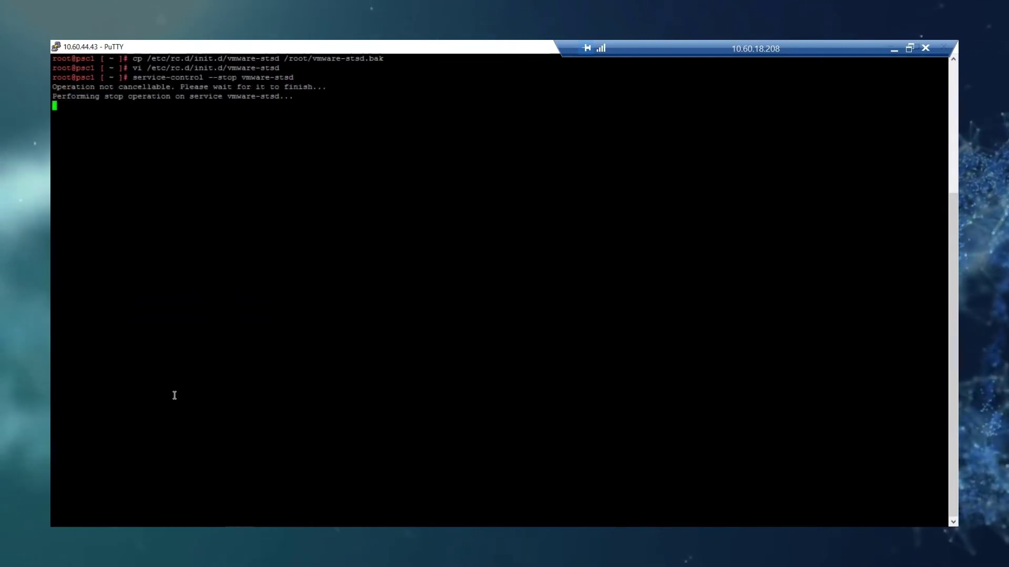
Start vmware-stsd again by changing --stop to --start in the recalled command
key("Up")
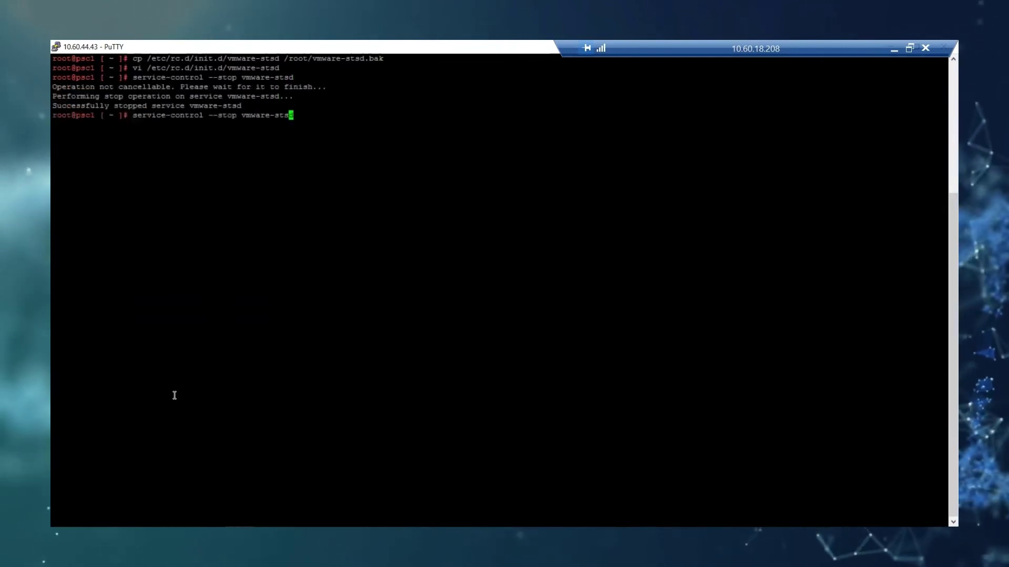
key("Left")
key("Left")
key("Left")
key("Left")
key("Left")
key("Left")
key("Left")
key("Left")
key("Left")
key("Left")
key("Left")
key("Left")
key("BackSpace")
key("BackSpace")
type("art")
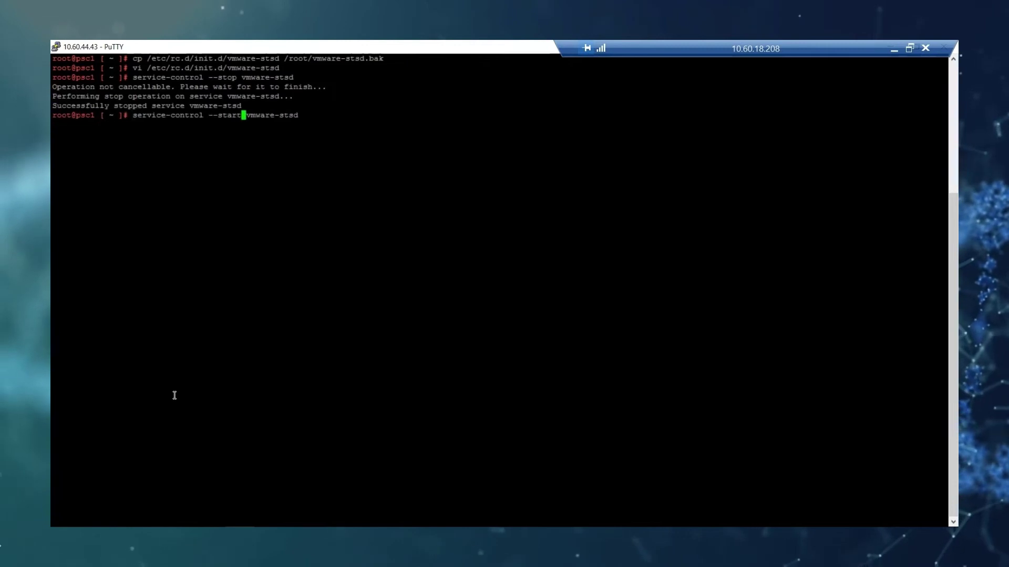
key("Return")
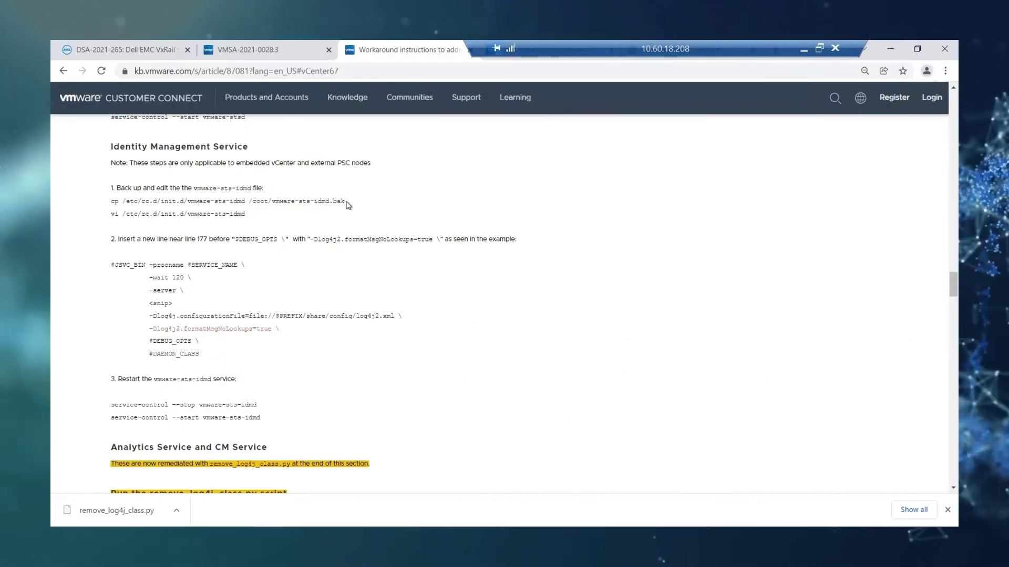
Paste the vmware-sts-idmd cp backup command at the psc2 (10.60.44.44) terminal prompt
left_click_drag(348, 204, 110, 203)
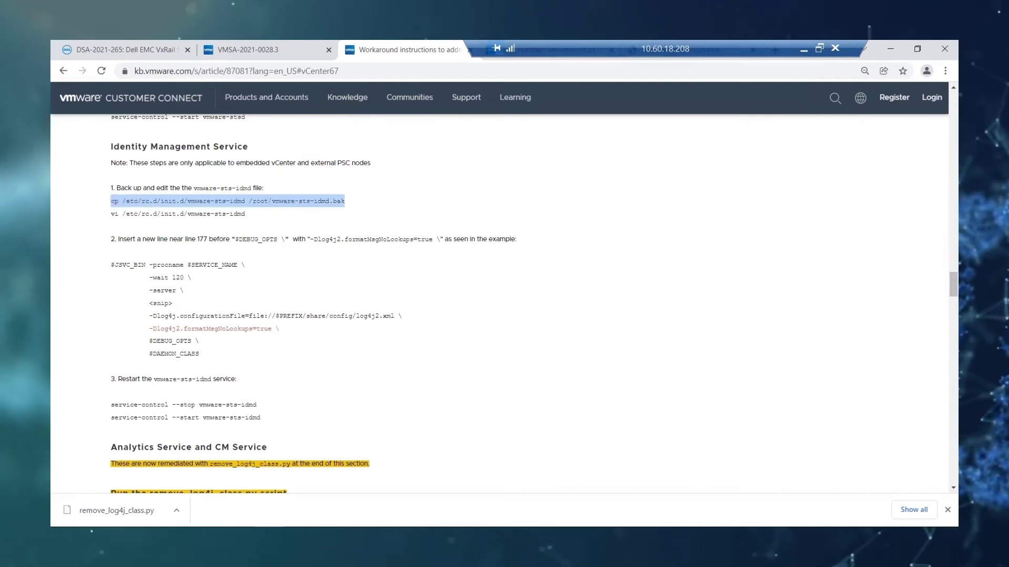
left_click(240, 547)
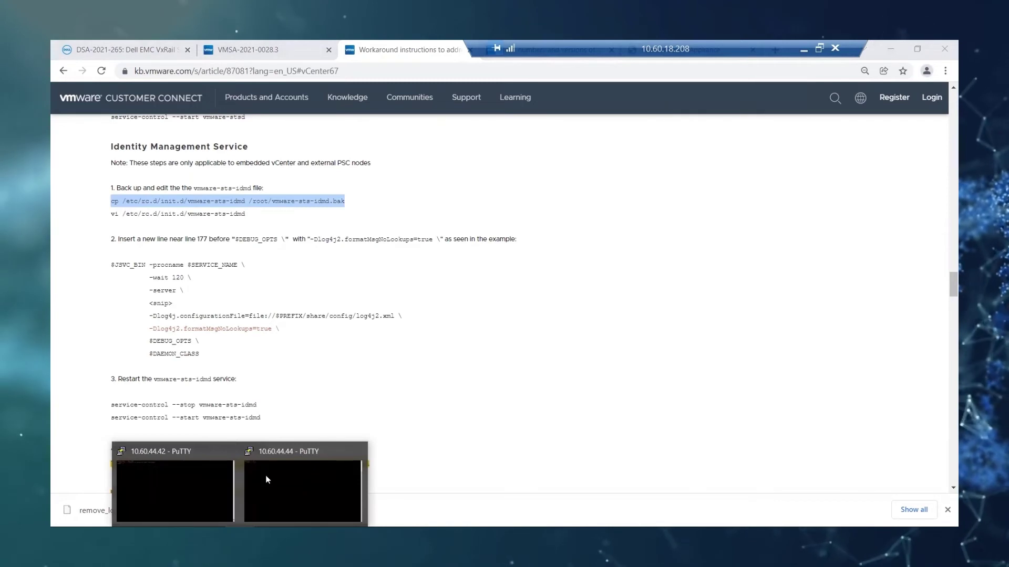
left_click(283, 480)
right_click(229, 206)
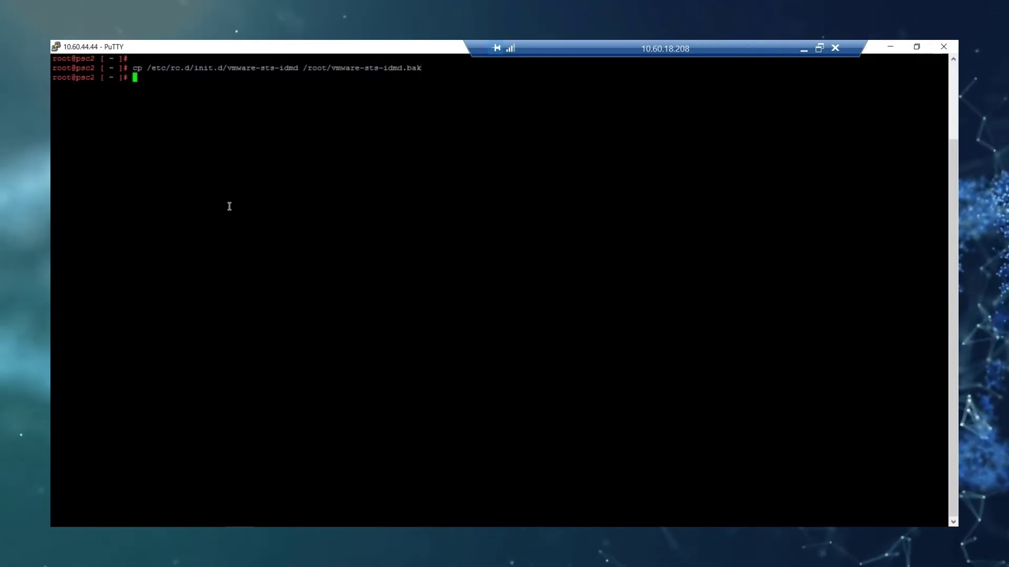
Open the vmware-sts-idmd init script in vi using the path copied from the cp line
type("vi")
double_click(200, 70)
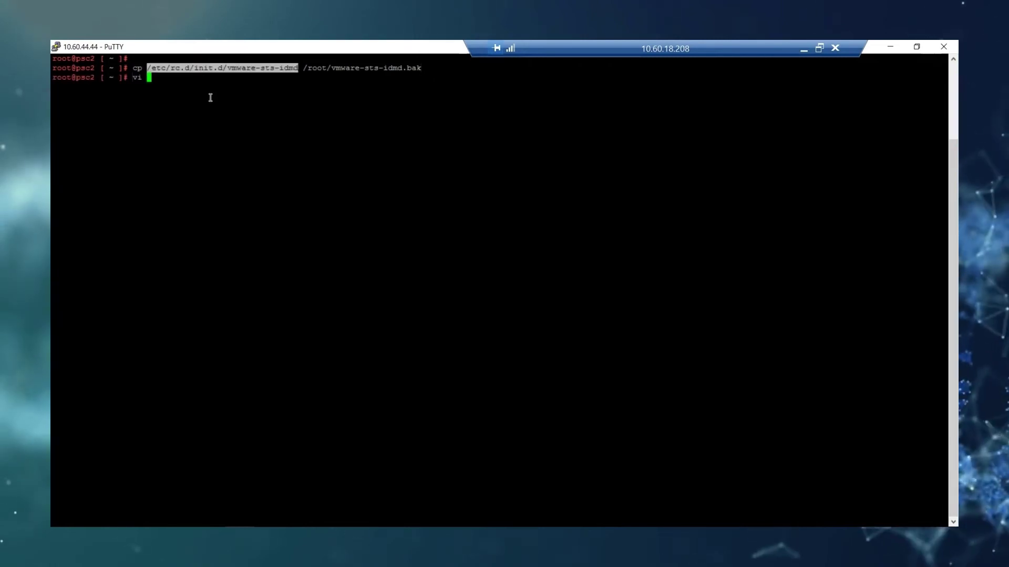
right_click(209, 94)
key("Return")
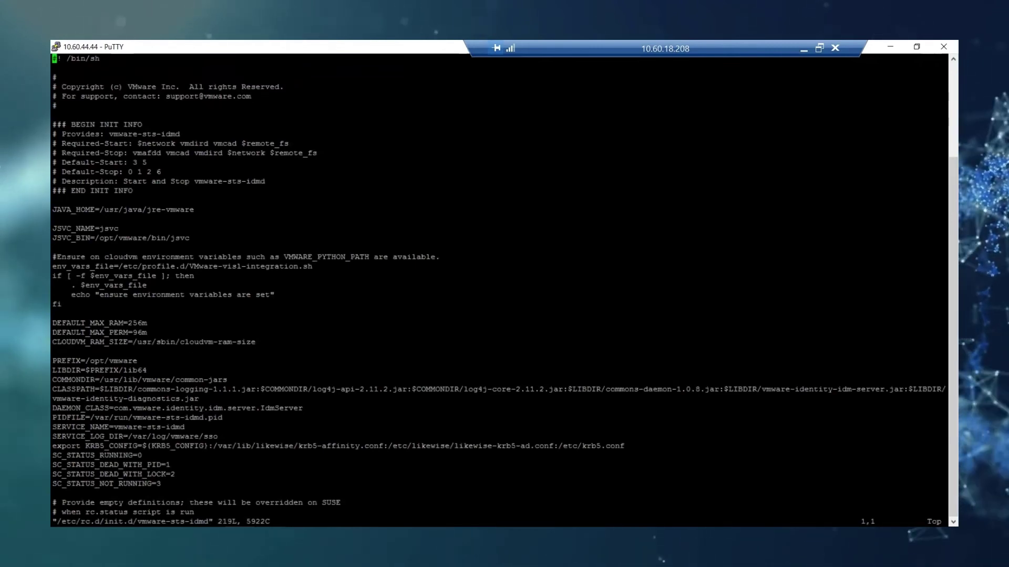
key("alt+Tab")
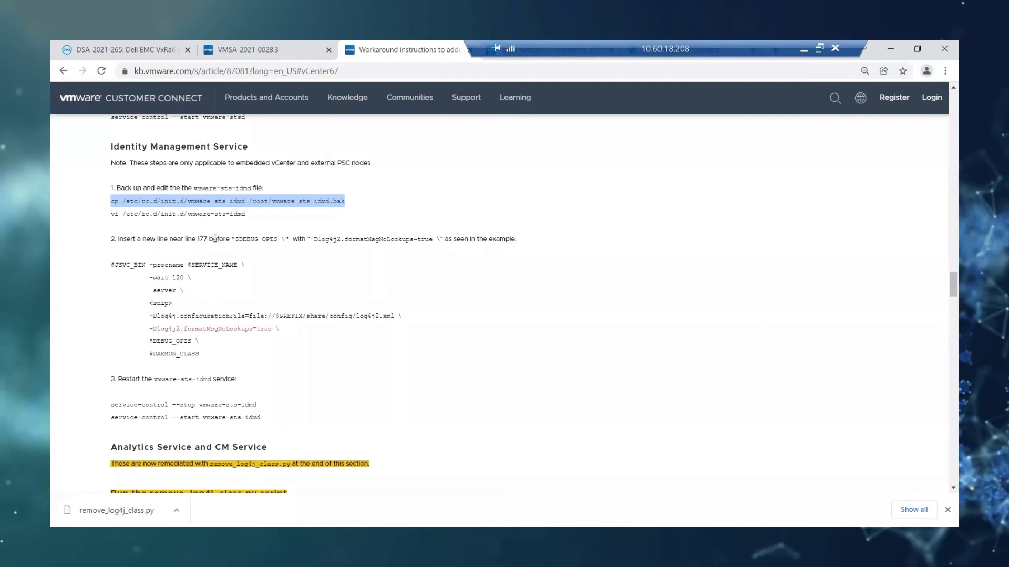
Select '-Dlog4j2.formatMsgNoLookups=true \' from step 2, then return to the idmd vi session
left_click_drag(277, 239, 258, 240)
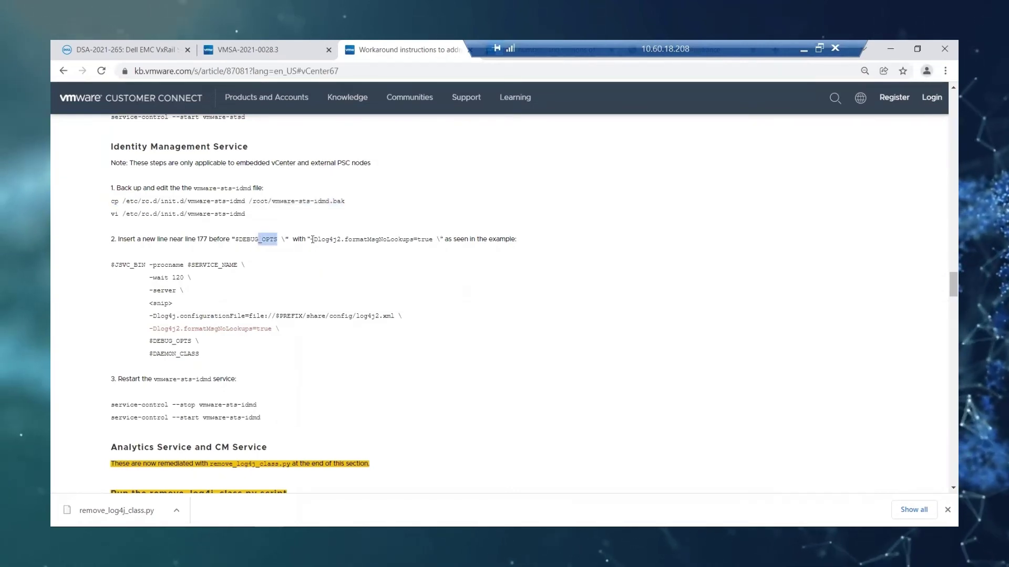
left_click_drag(311, 240, 440, 248)
key("ctrl+c")
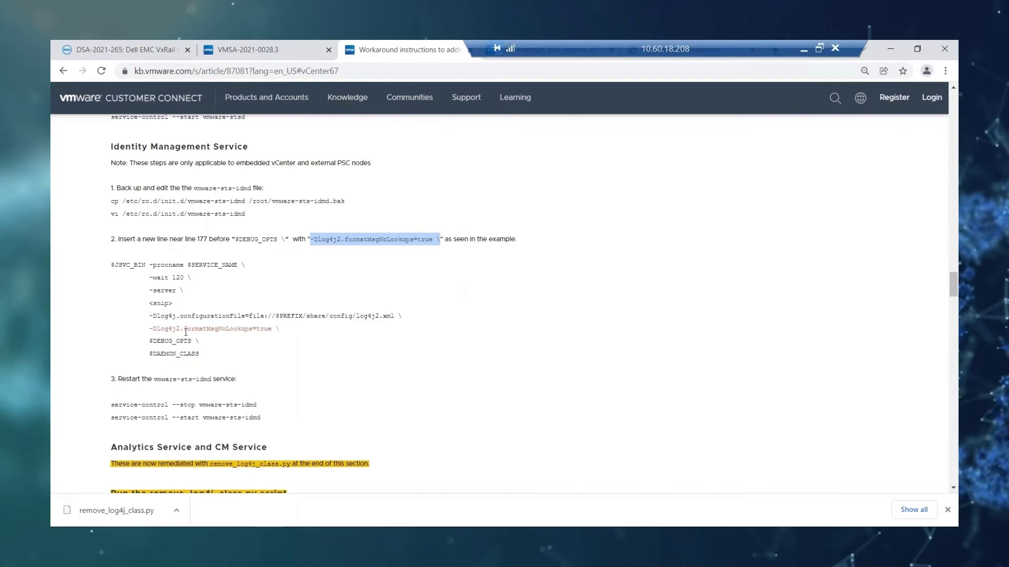
key("alt+Tab")
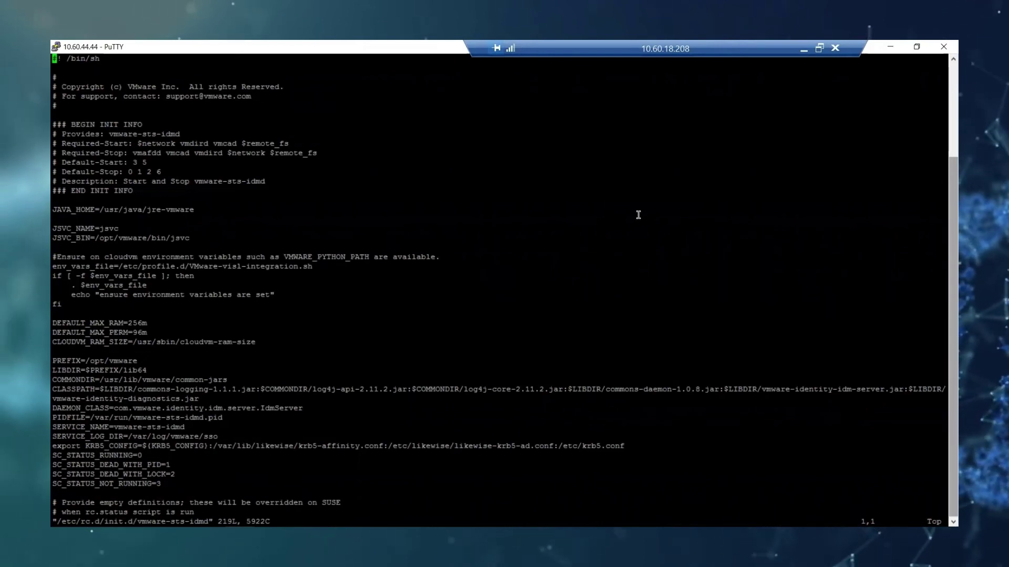
Try to jump to line 177 of the idmd init script in vi and enter insert mode
type("C")
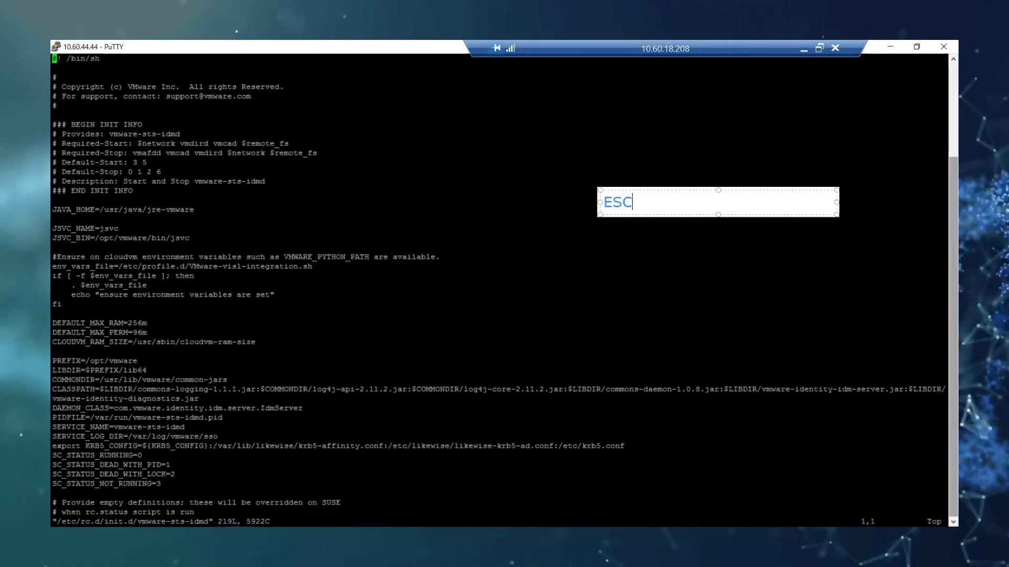
key("Return")
type(":1")
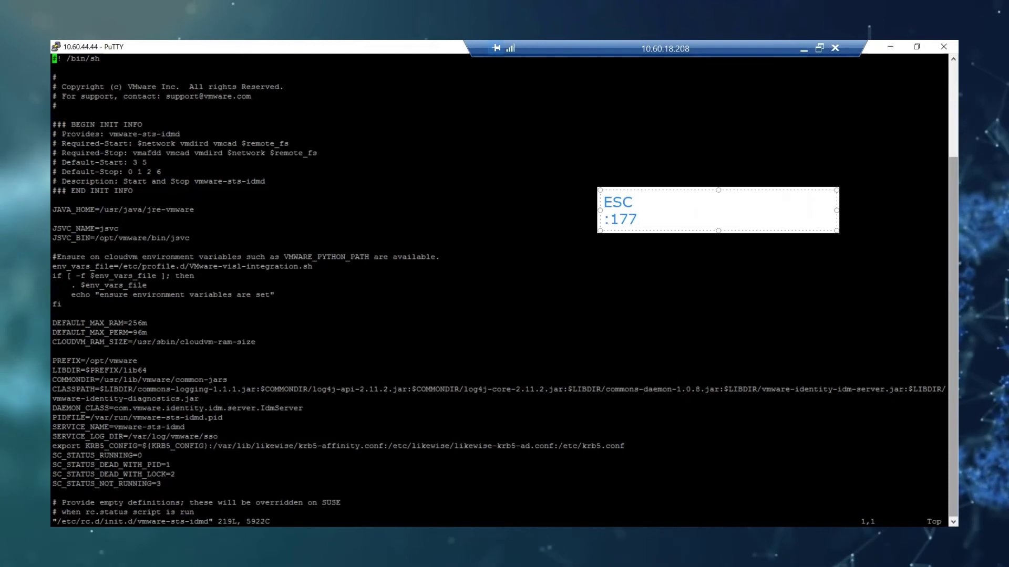
type("77")
key("Return")
type("ESC")
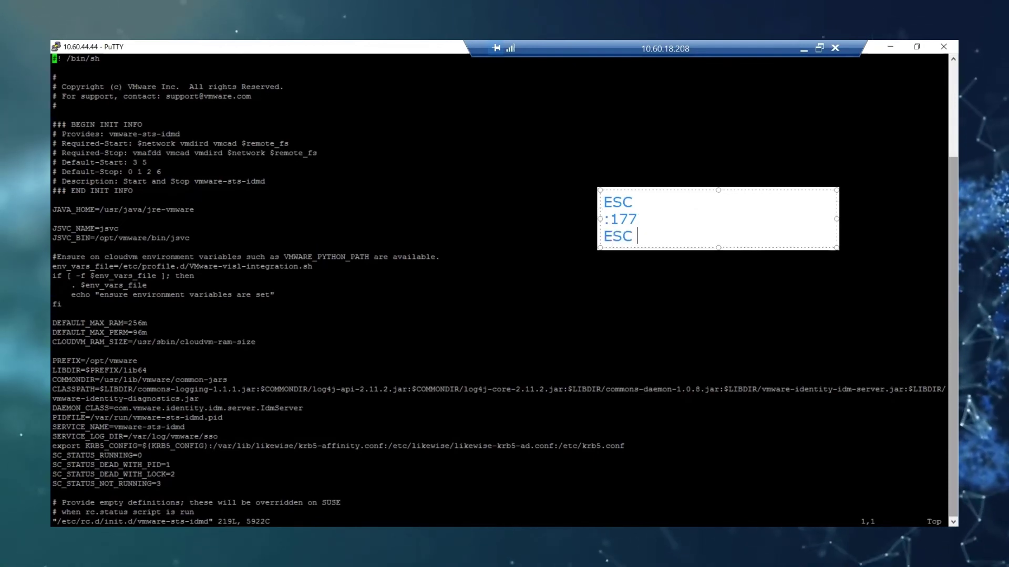
key("Return")
type("i")
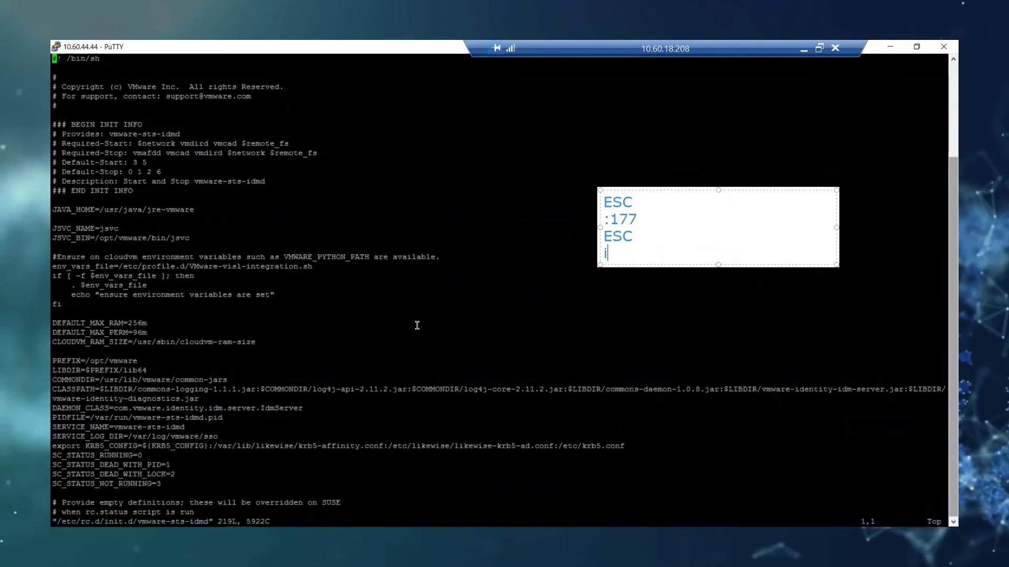
left_click(389, 349)
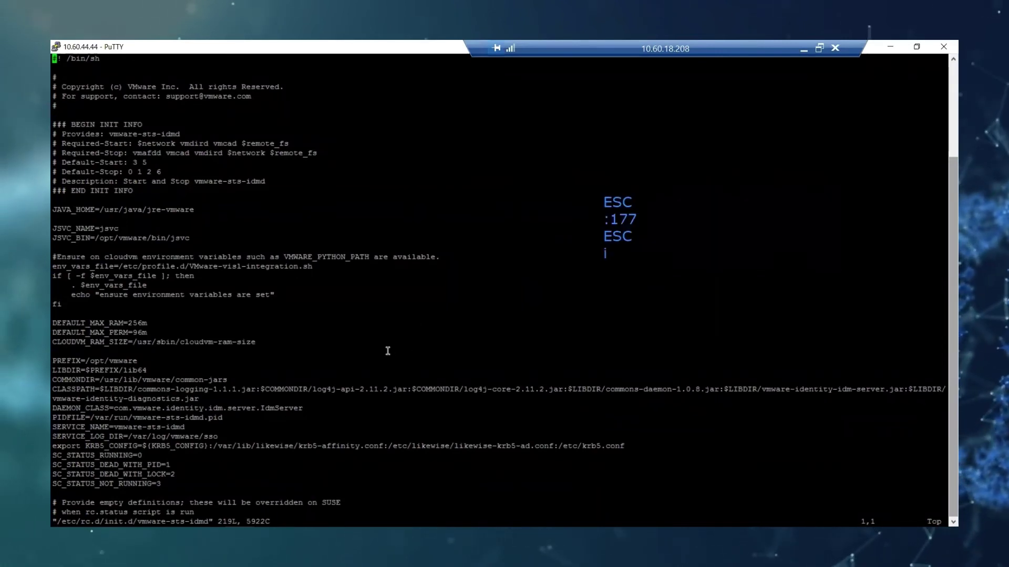
key("Escape")
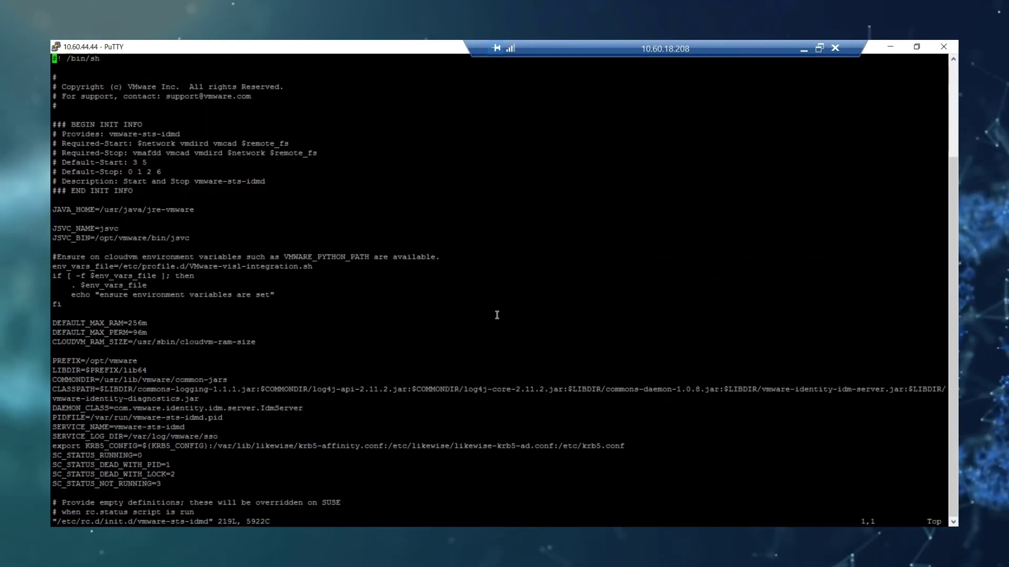
Insert an indented -Dlog4j2.formatMsgNoLookups=true line above $DEBUG_OPTS at line 177 and save with :wq!
type(":177")
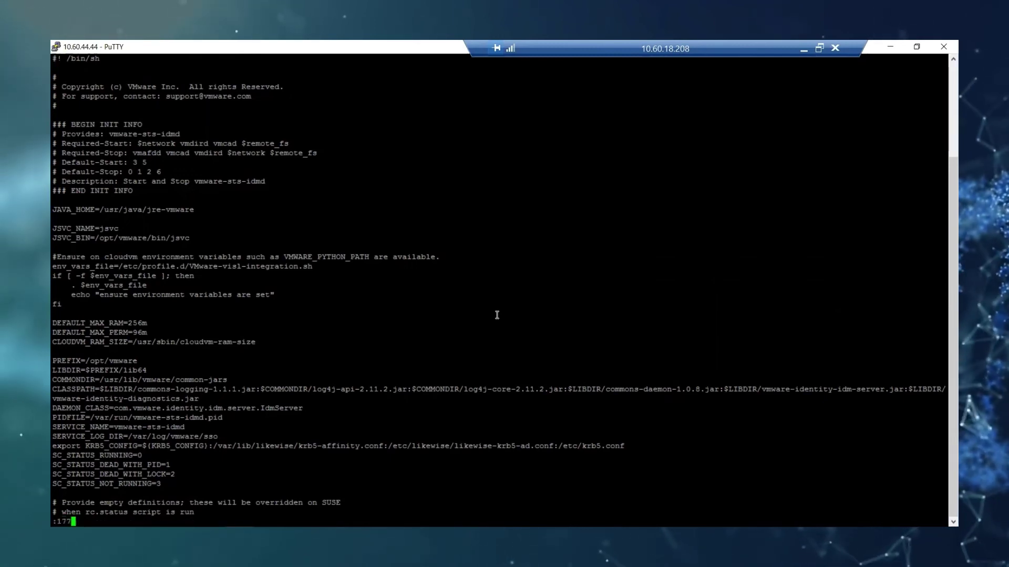
key("Return")
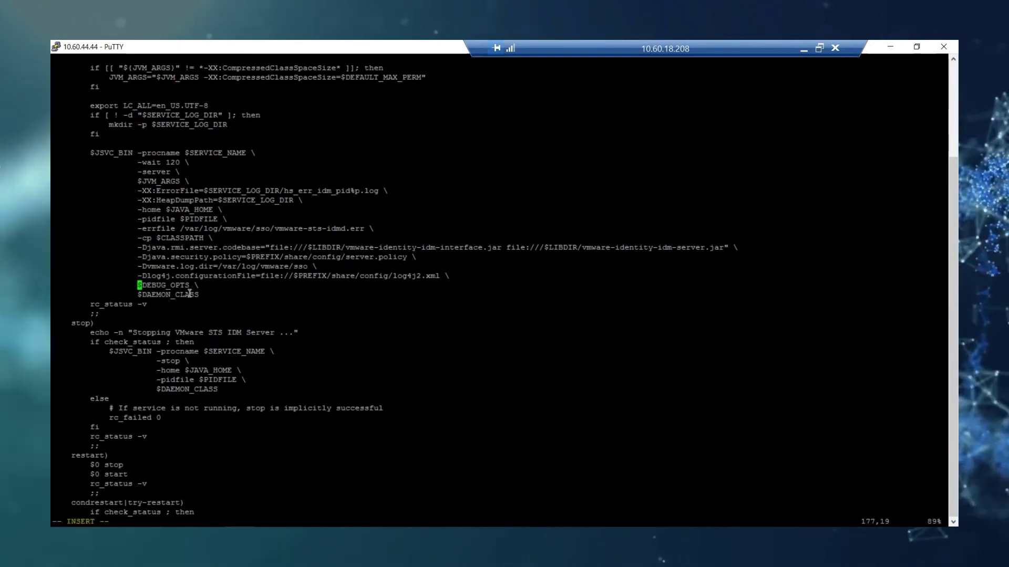
right_click(190, 293)
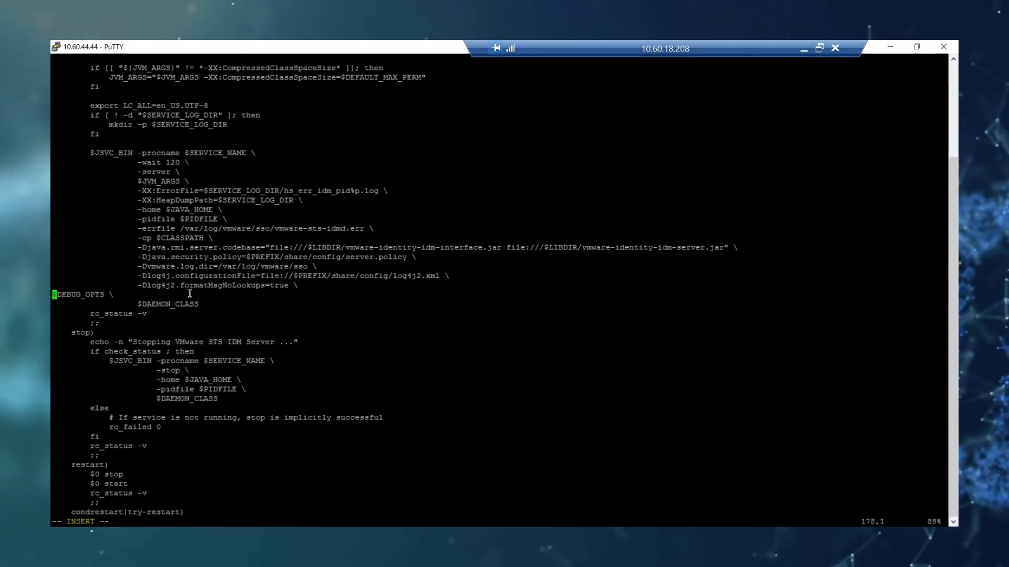
key("Tab")
key("Tab")
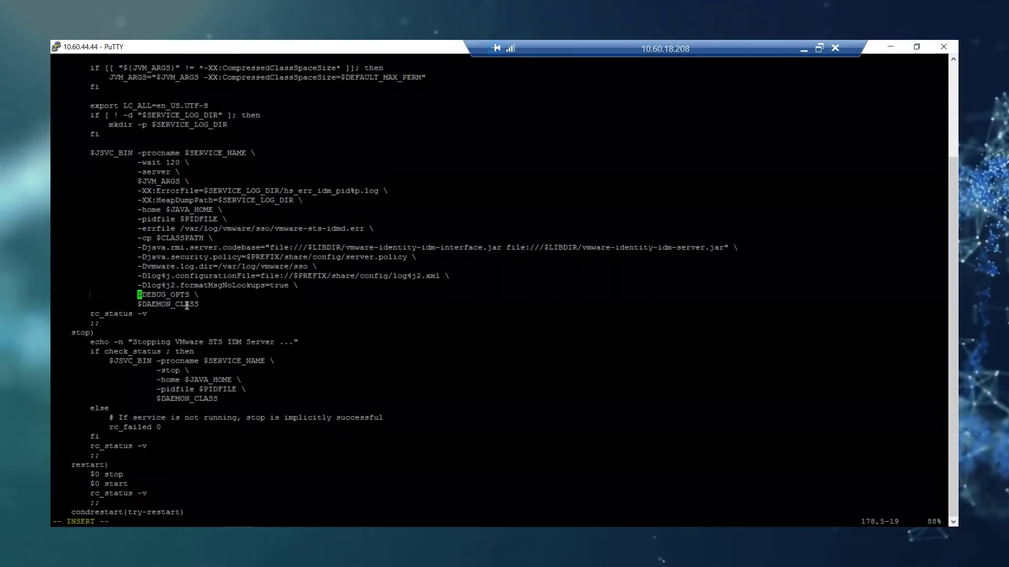
key("Escape")
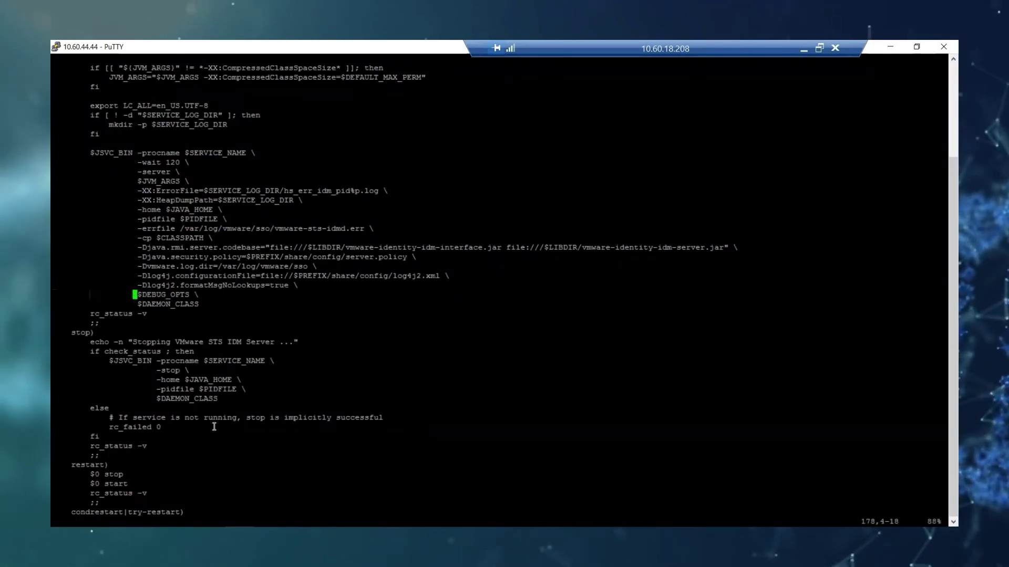
type("wq!")
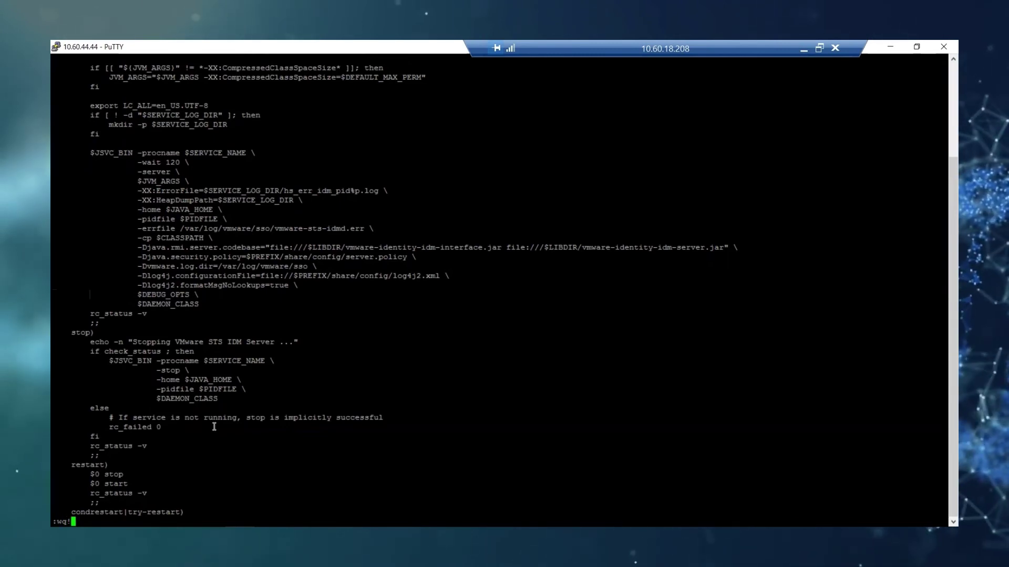
key("Return")
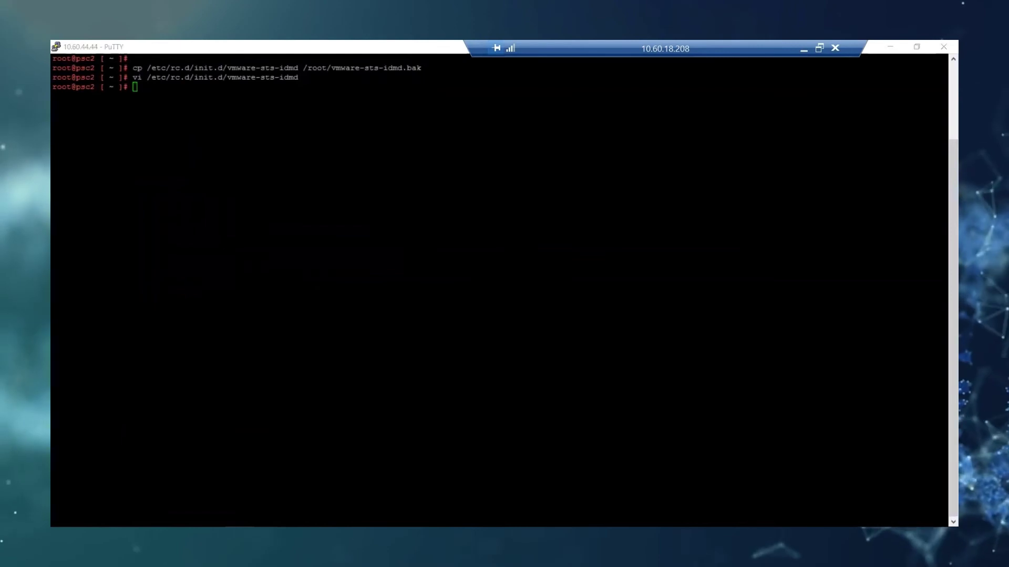
Copy 'service-control --stop vmware-sts-idmd' from the KB article and run it in PuTTY
key("alt+Tab")
left_click_drag(258, 405, 112, 406)
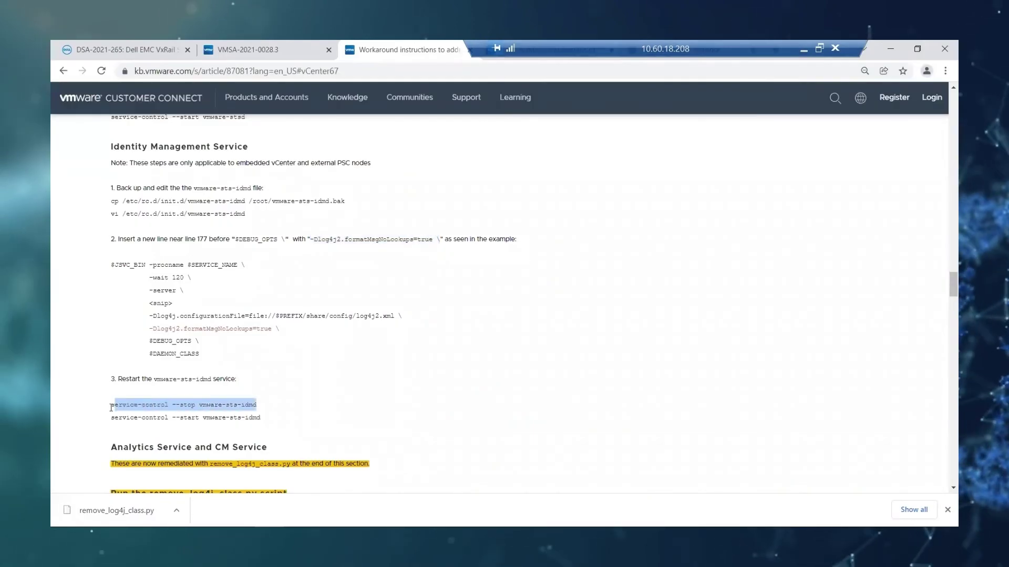
key("ctrl+c")
key("alt+Tab")
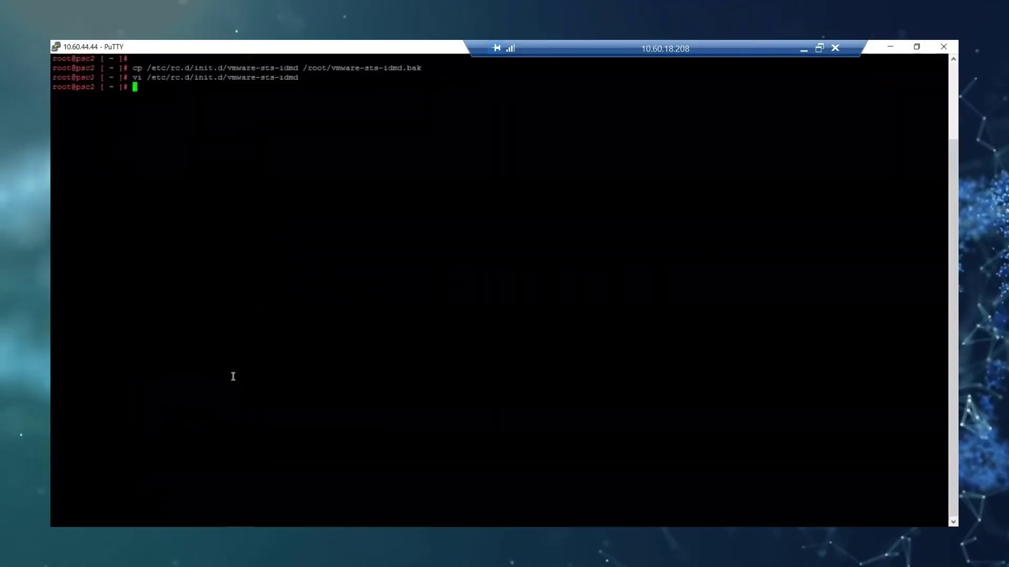
right_click(234, 376)
key("Return")
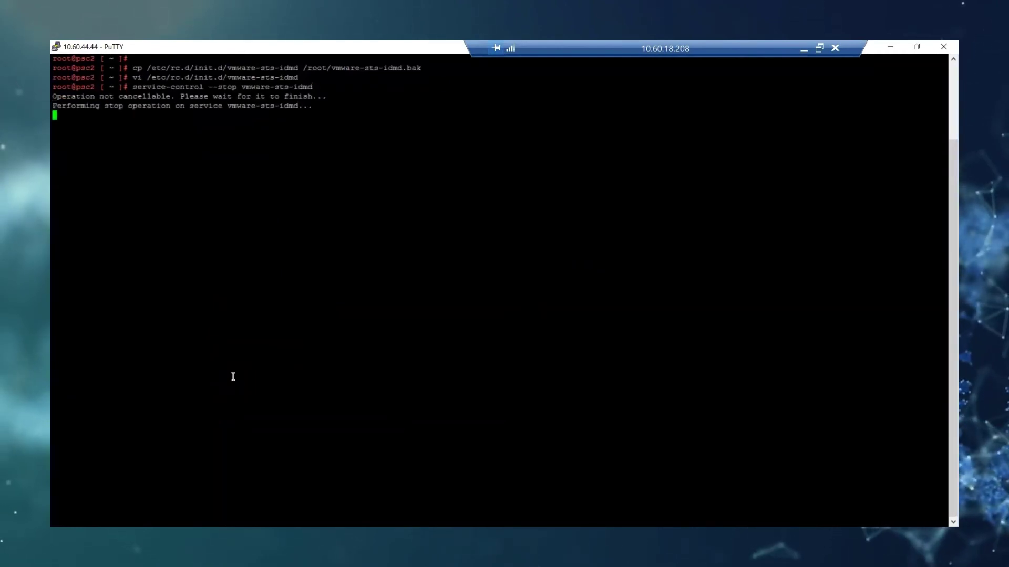
Recall the service-control command and change --stop to --start for vmware-sts-idmd
key("Up")
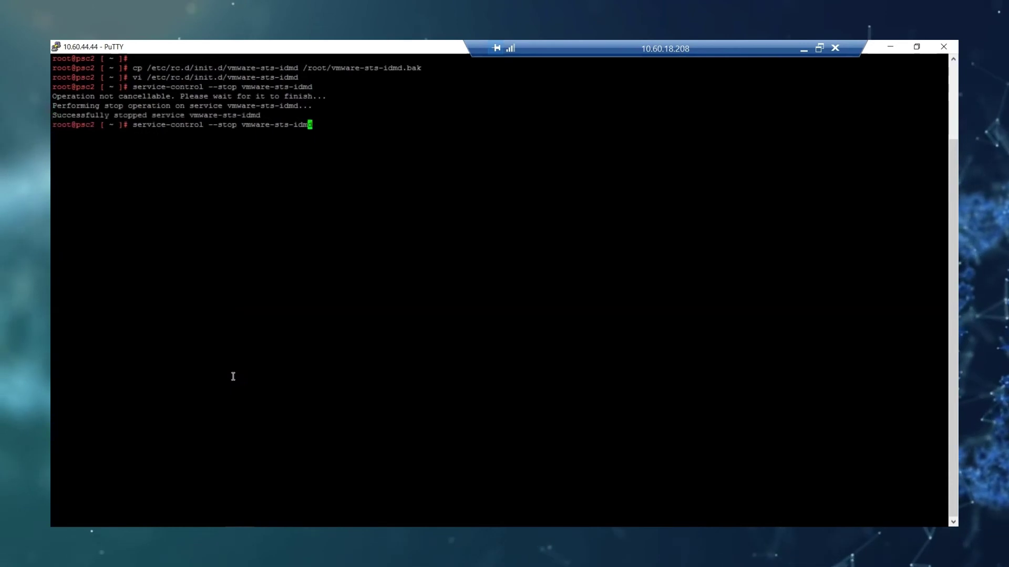
key("Left")
key("Left")
key("Left")
key("Left")
key("Left")
key("Left")
key("Left")
key("Left")
key("Left")
key("Left")
key("Left")
key("Right")
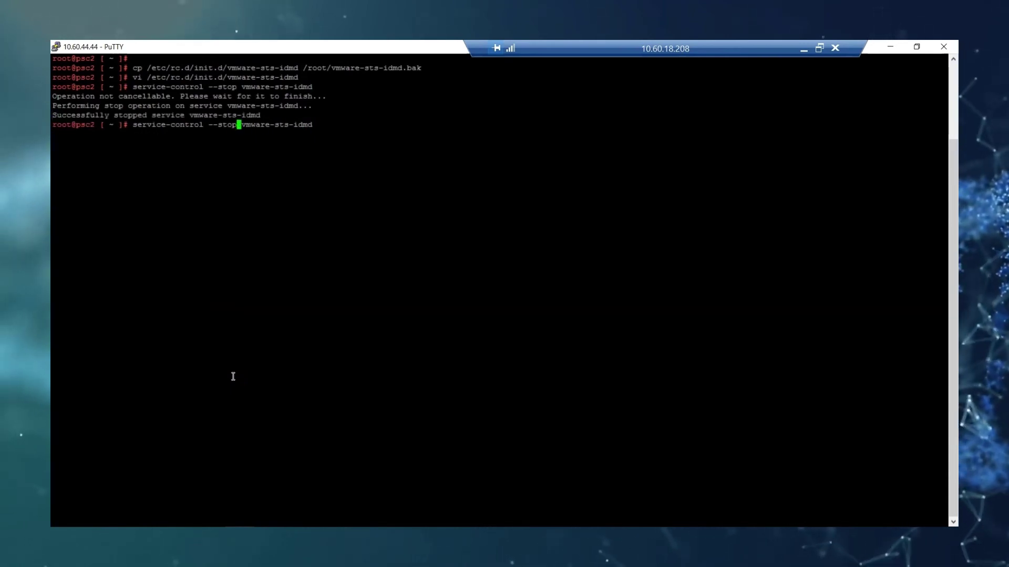
key("BackSpace")
key("BackSpace")
key("BackSpace")
type("tart")
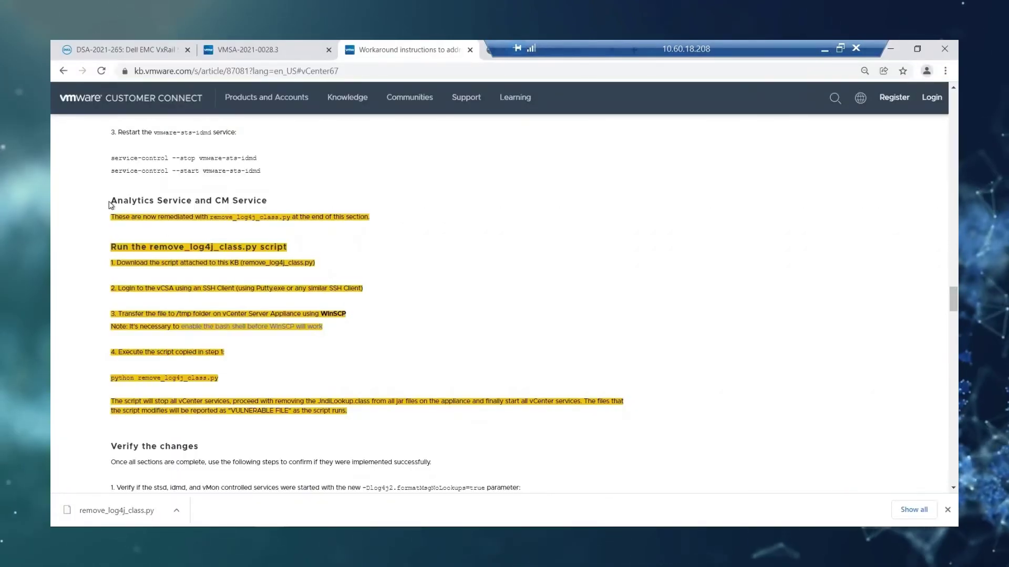
Highlight the Analytics Service and CM Service heading in the KB article, then clear it
left_click_drag(111, 202, 268, 202)
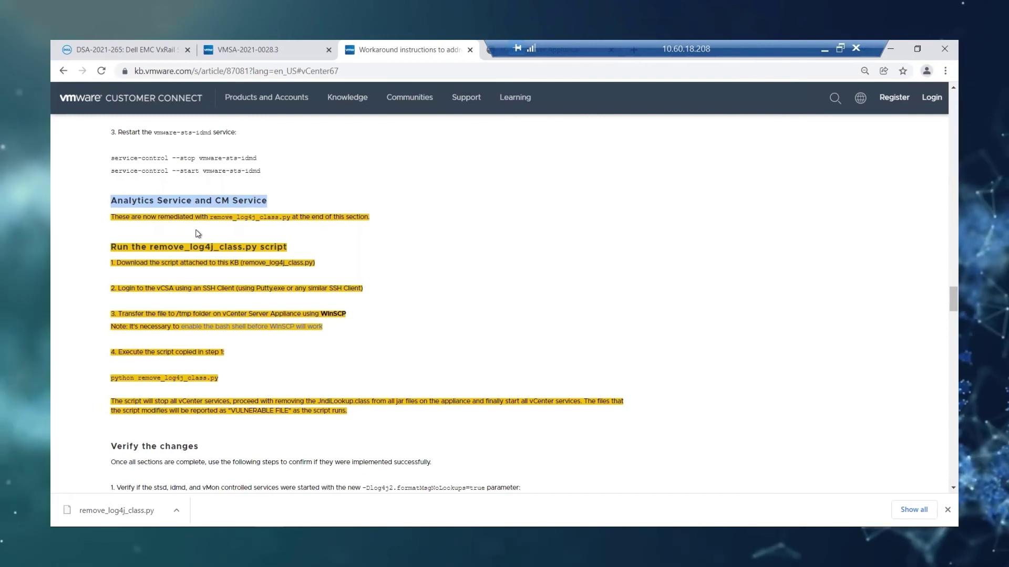
left_click(282, 388)
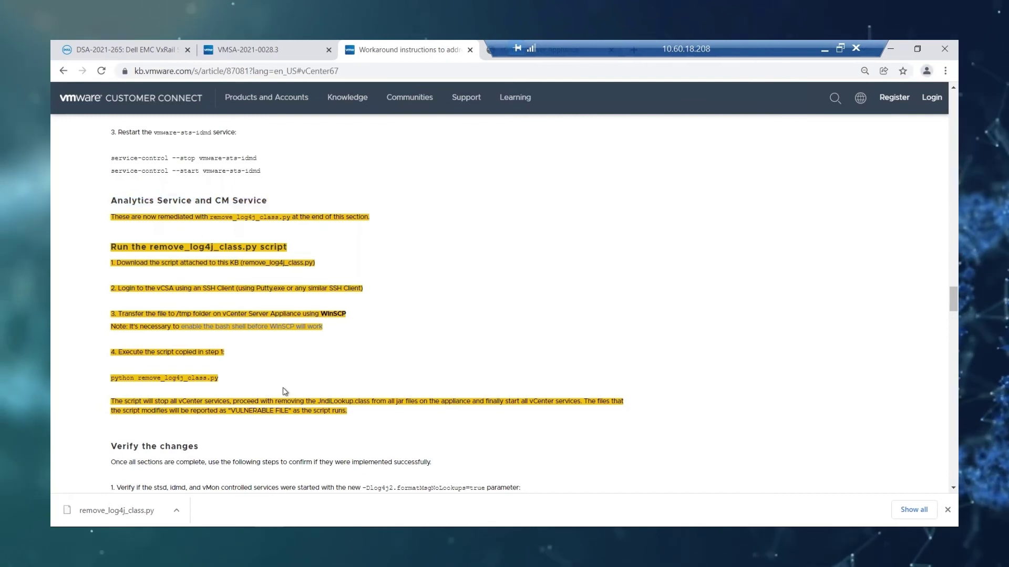
right_click(282, 221)
key("Escape")
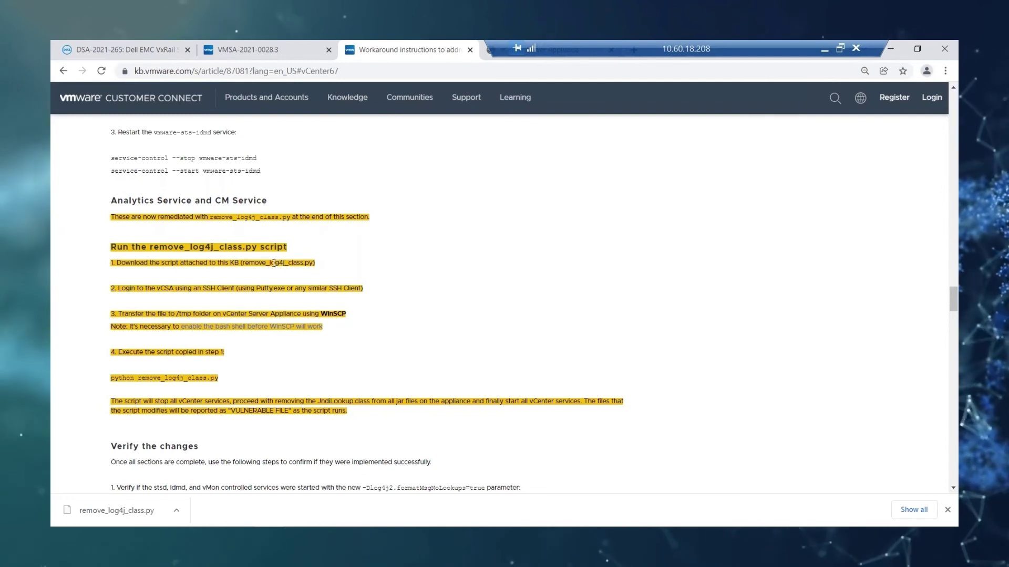
Download the remove_log4j_class.py attachment from KB 87081 and scroll down to its run steps
scroll(513, 283, "up", 3)
scroll(513, 283, "up", 20)
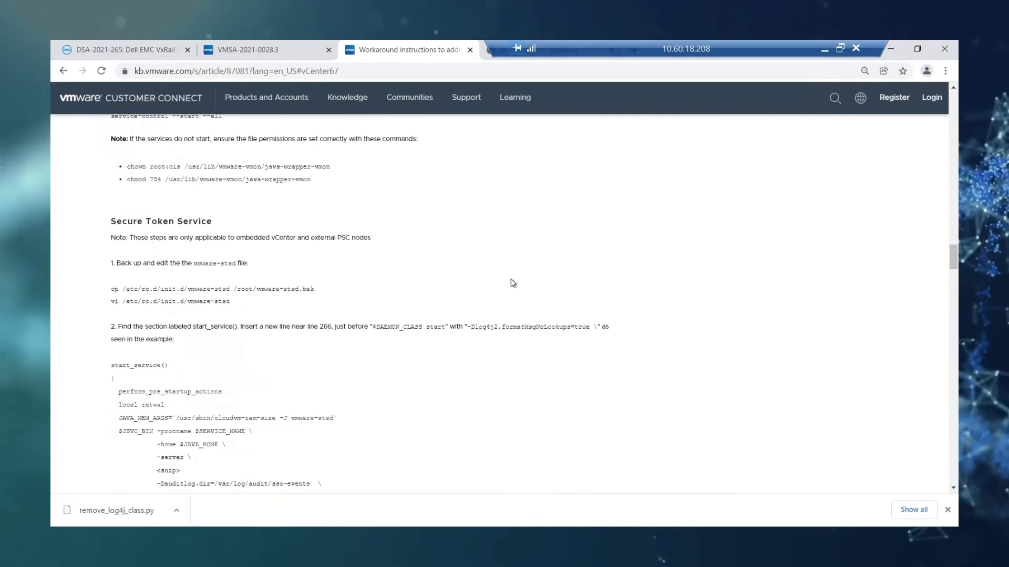
scroll(513, 282, "up", 10)
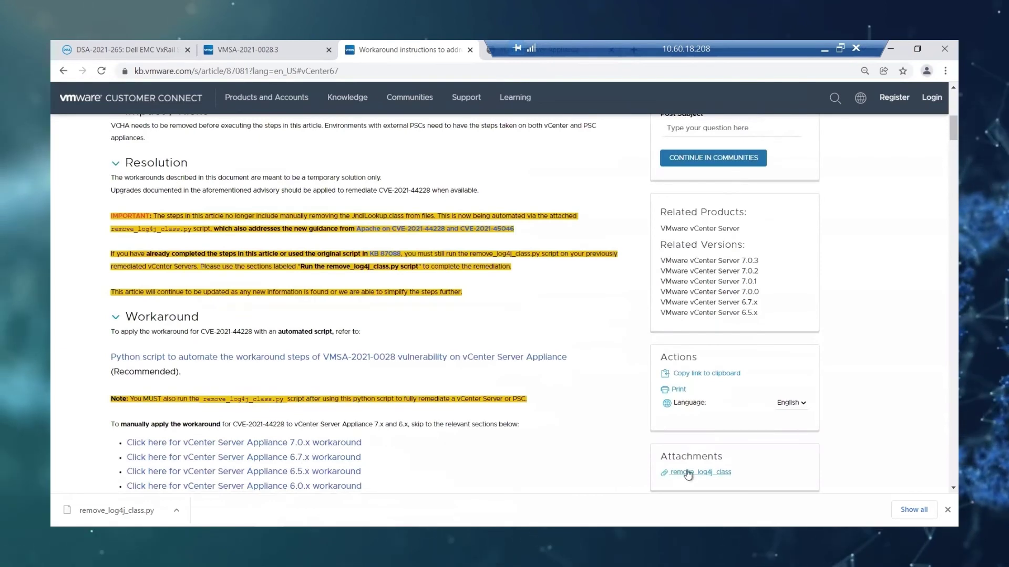
left_click(701, 473)
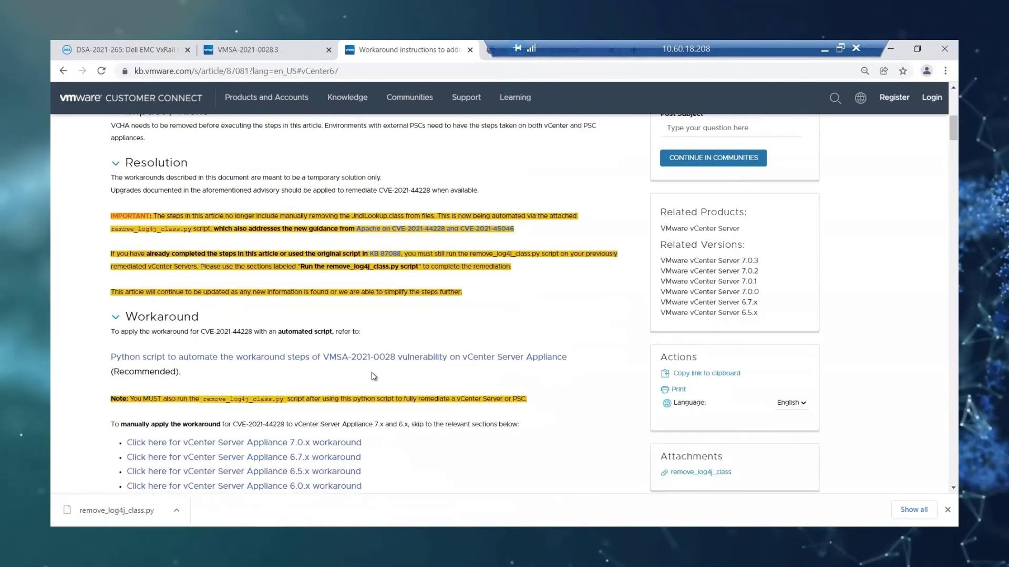
scroll(370, 375, "down", 20)
scroll(374, 376, "down", 3)
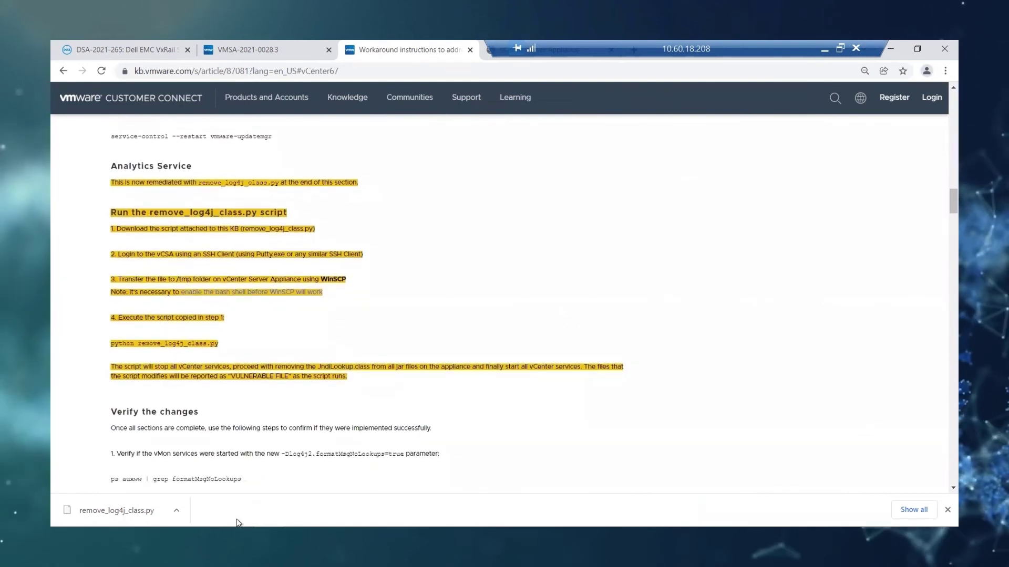
scroll(249, 438, "down", 2)
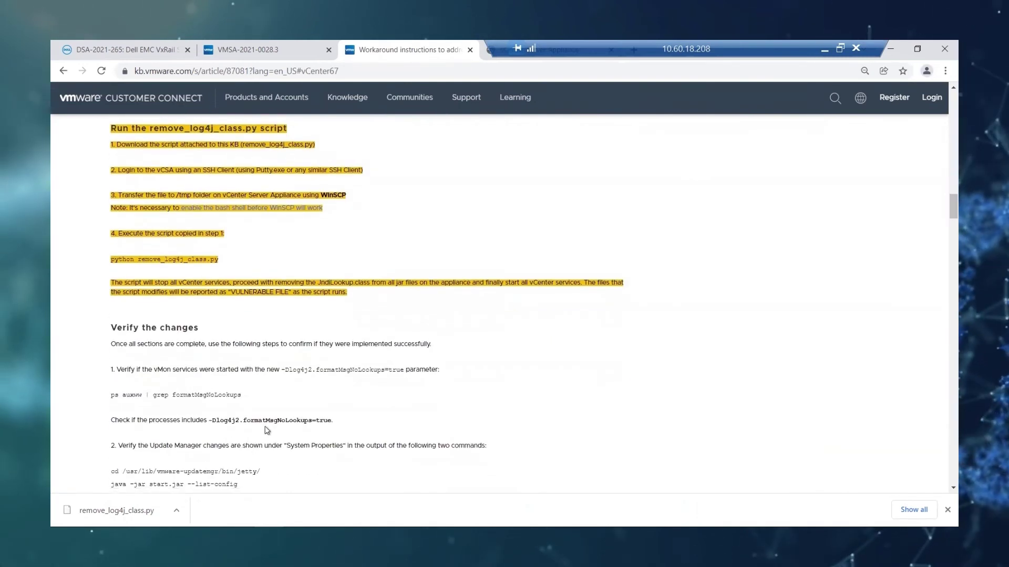
scroll(362, 433, "down", 1)
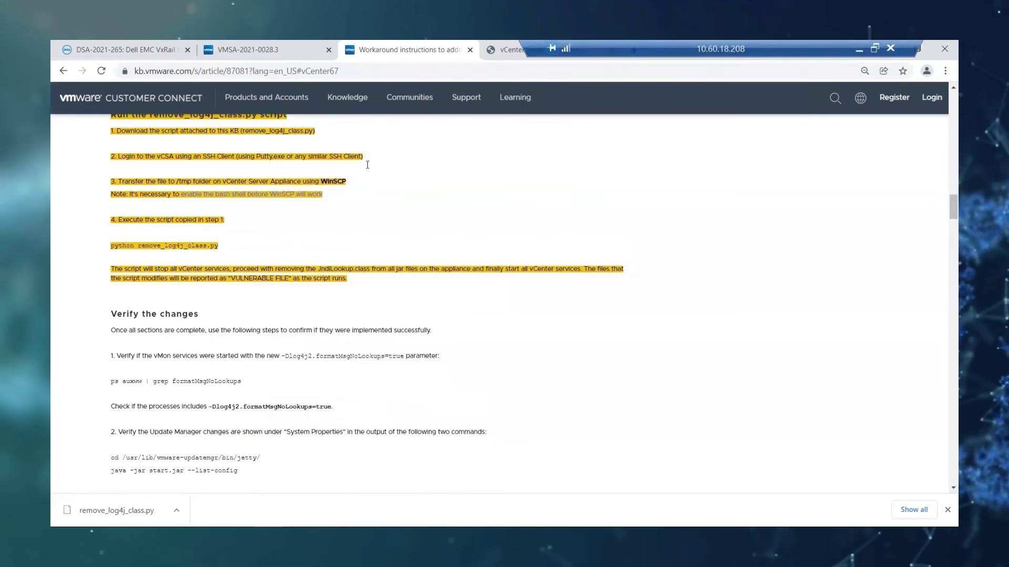
Confirm on the port 5480 Access page that Bash Shell is Enabled, then return to KB 87081
left_click(497, 51)
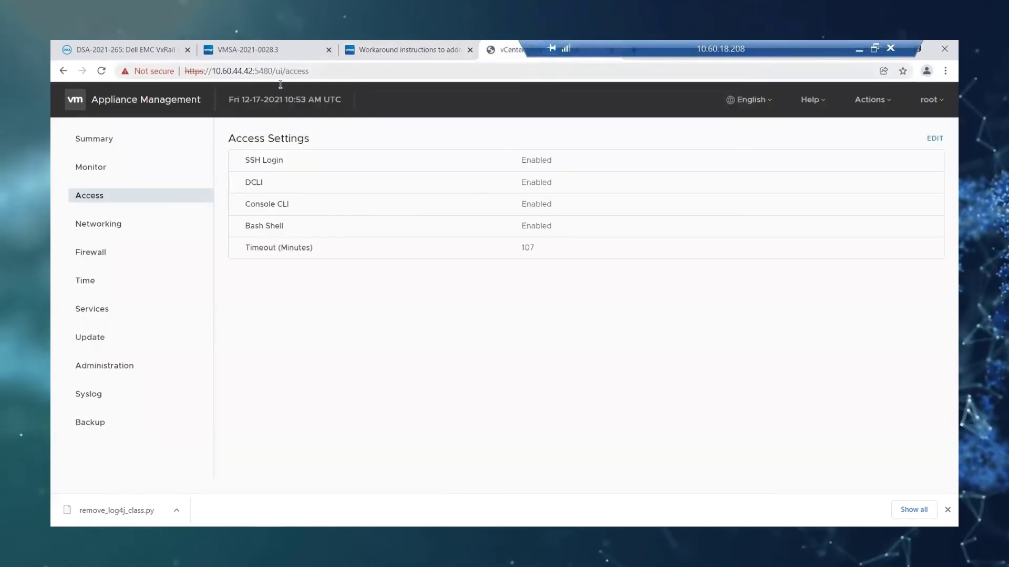
left_click_drag(273, 71, 252, 70)
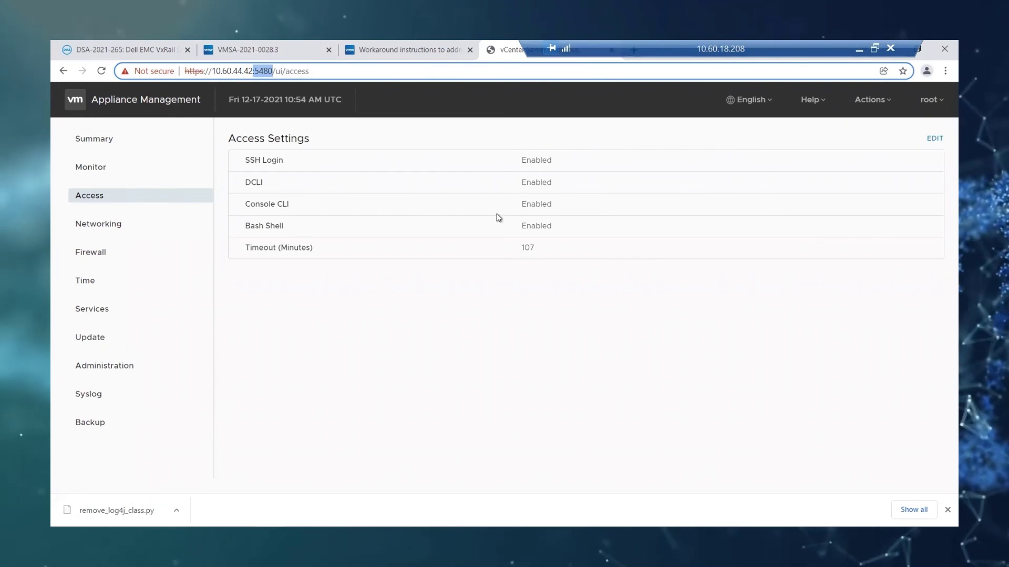
left_click(531, 226)
double_click(530, 226)
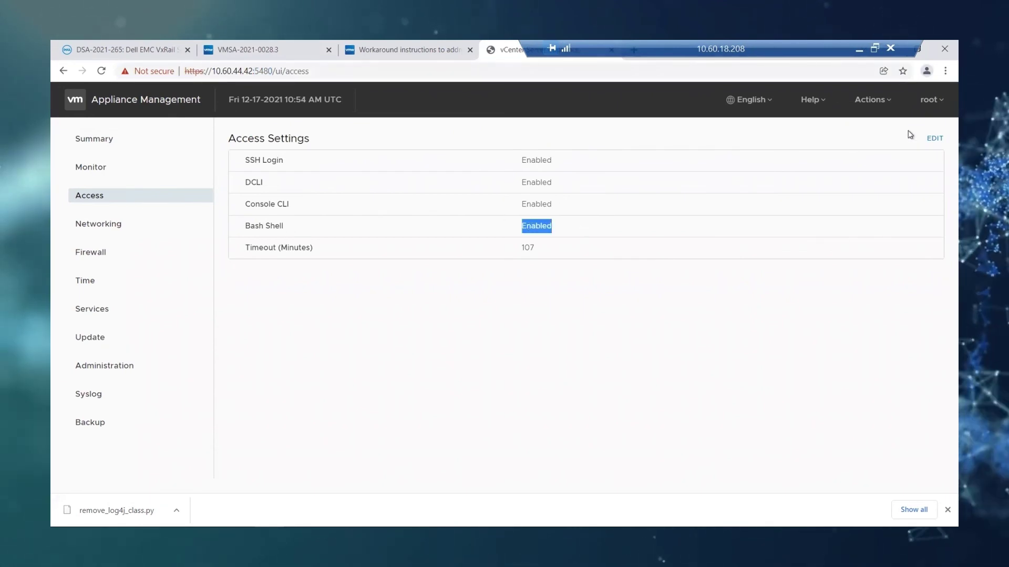
left_click(414, 50)
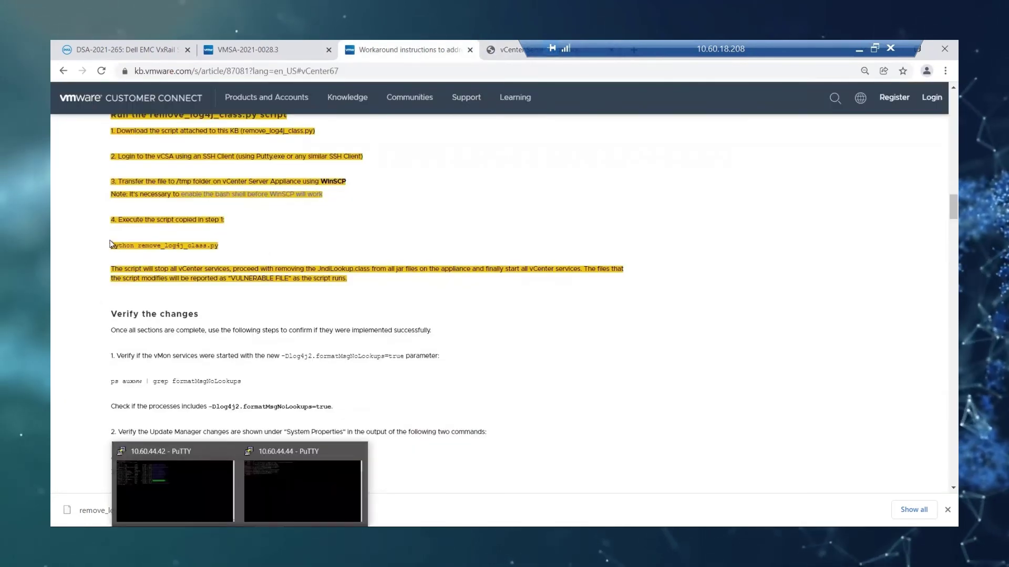
Highlight the python remove_log4j_class.py command in the KB and switch to the 10.60.44.42 PuTTY session
left_click_drag(112, 246, 229, 248)
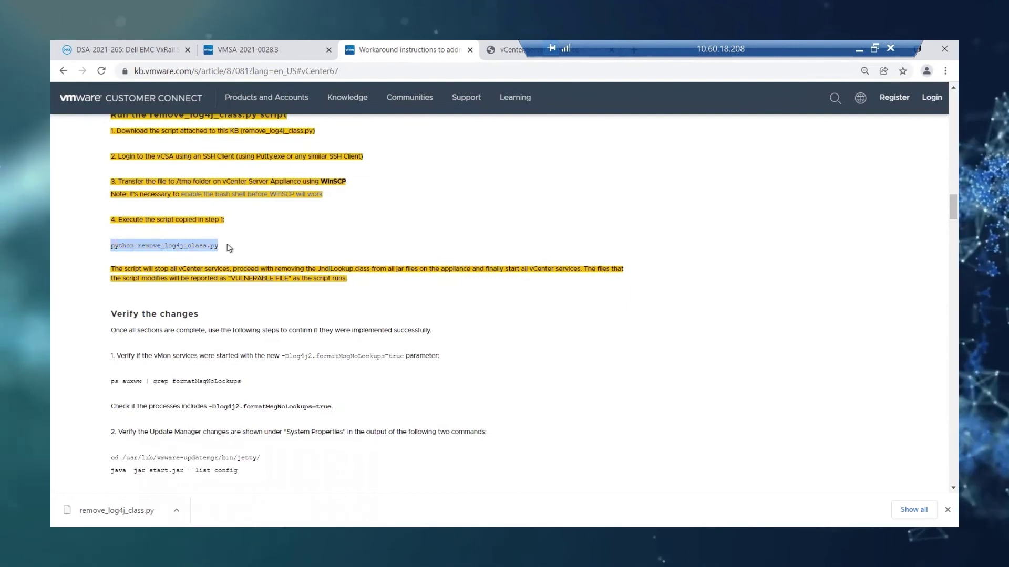
left_click(267, 249)
mouse_move(239, 565)
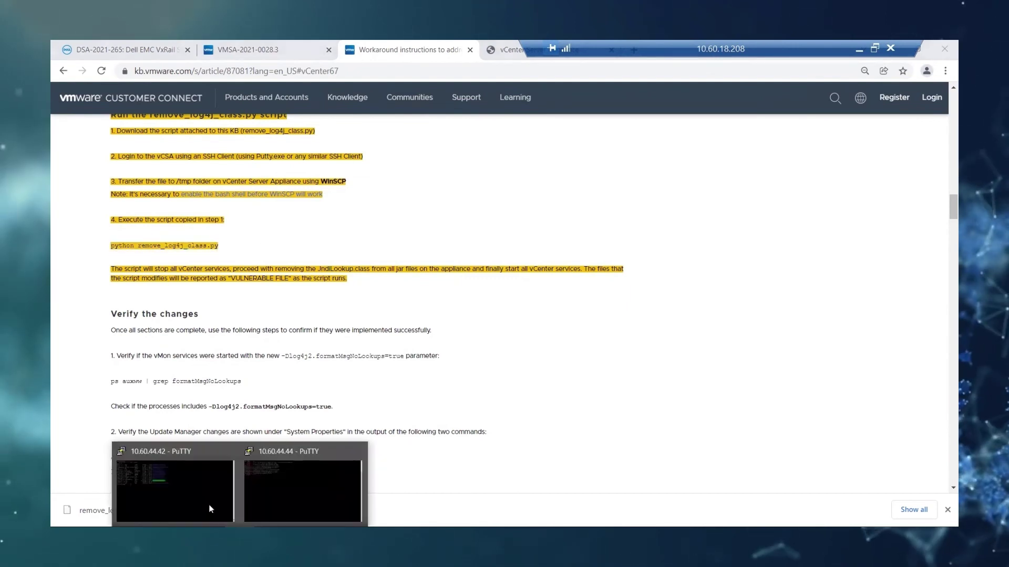
left_click(206, 501)
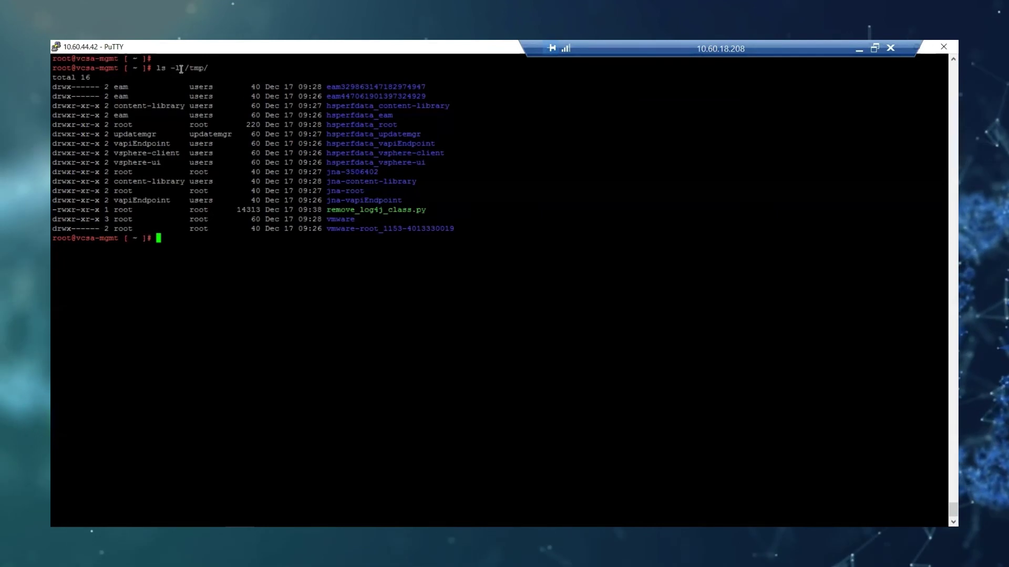
Check the script's permission string and make remove_log4j_class.py executable with chmod +x
double_click(370, 210)
key("ctrl+c")
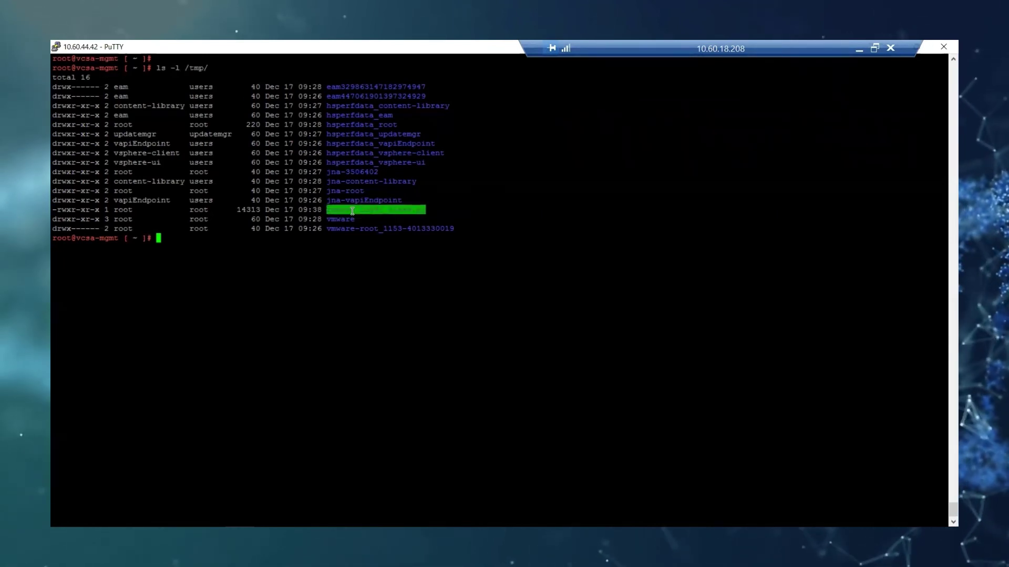
left_click(354, 254)
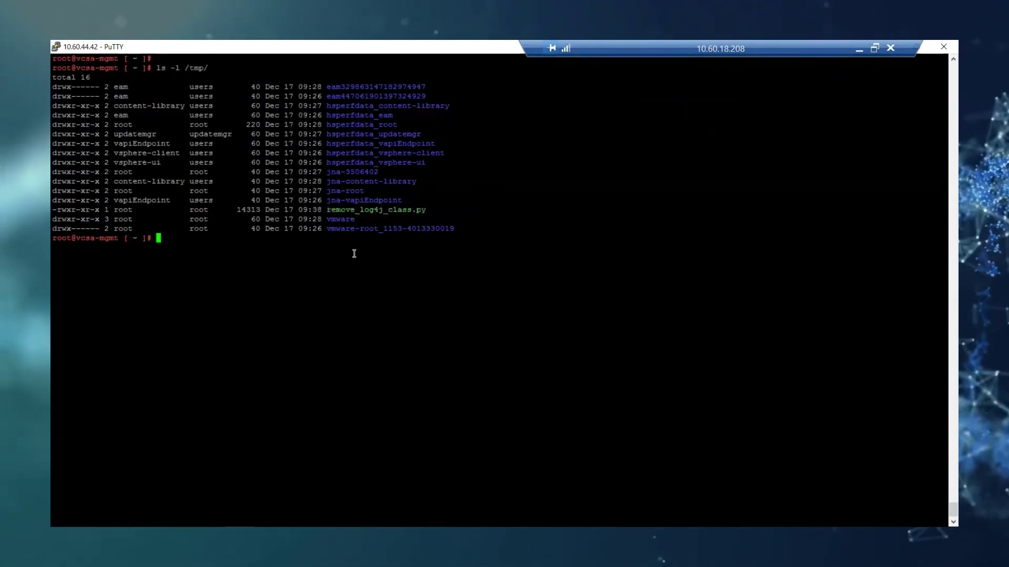
type("python")
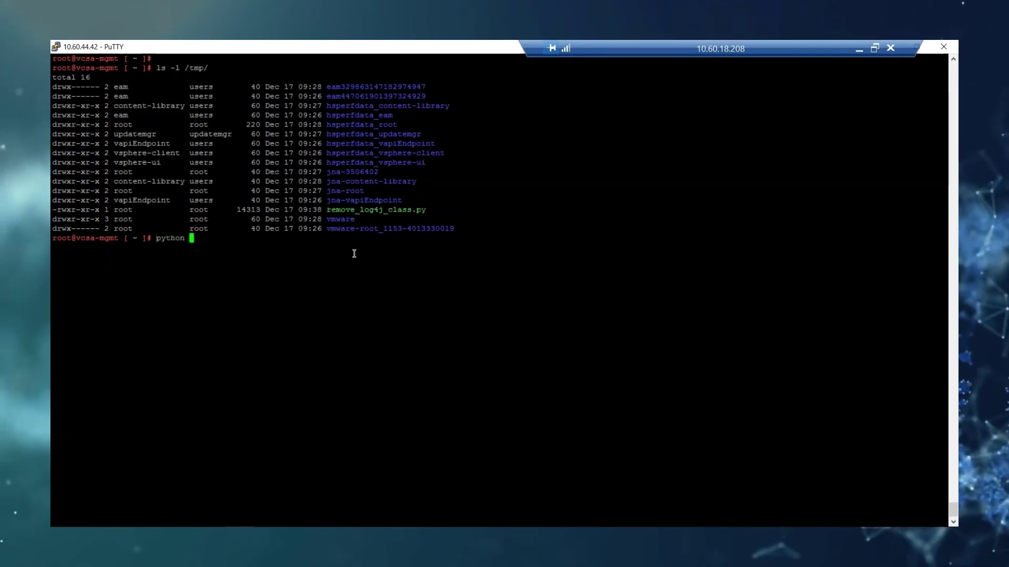
right_click(355, 253)
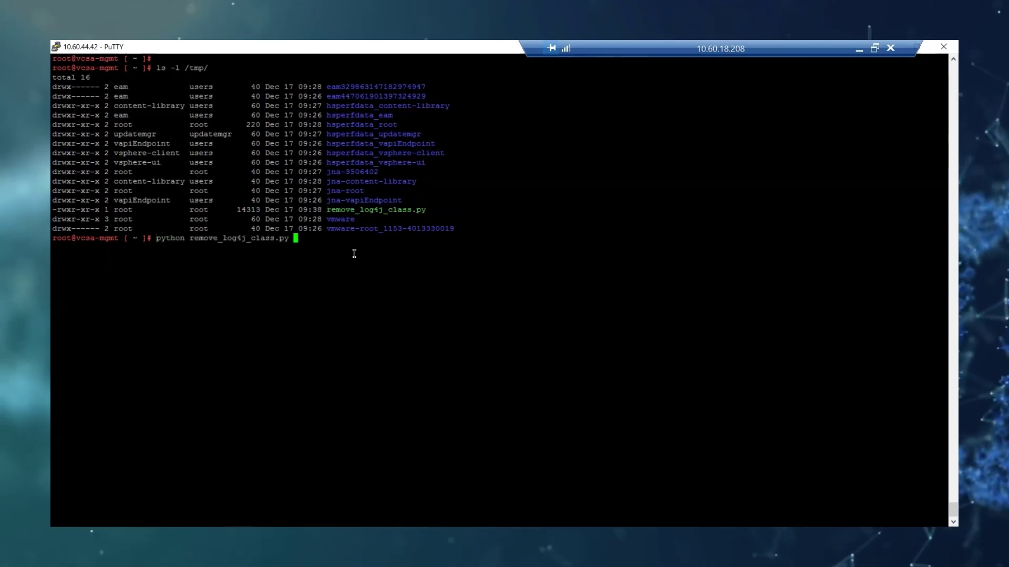
left_click_drag(55, 209, 100, 212)
left_click(262, 285)
key("ctrl+c")
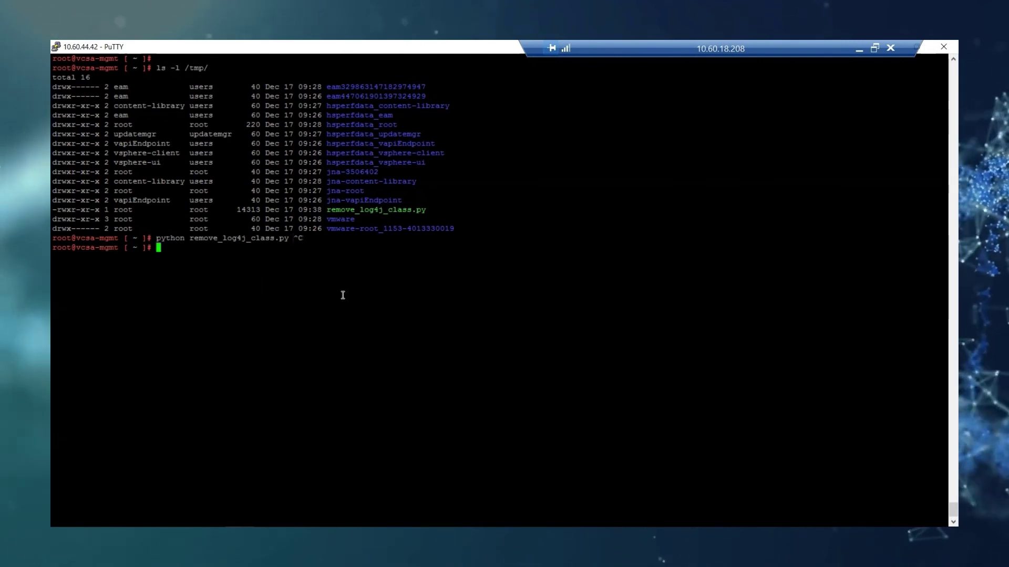
type("chmod +x")
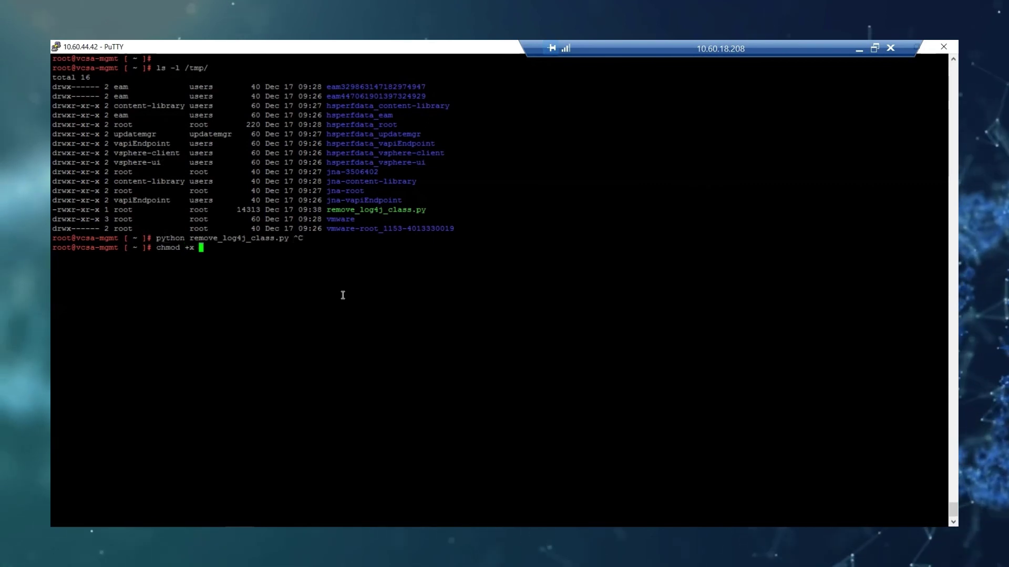
type("remove_log4j_class.py")
key("Return")
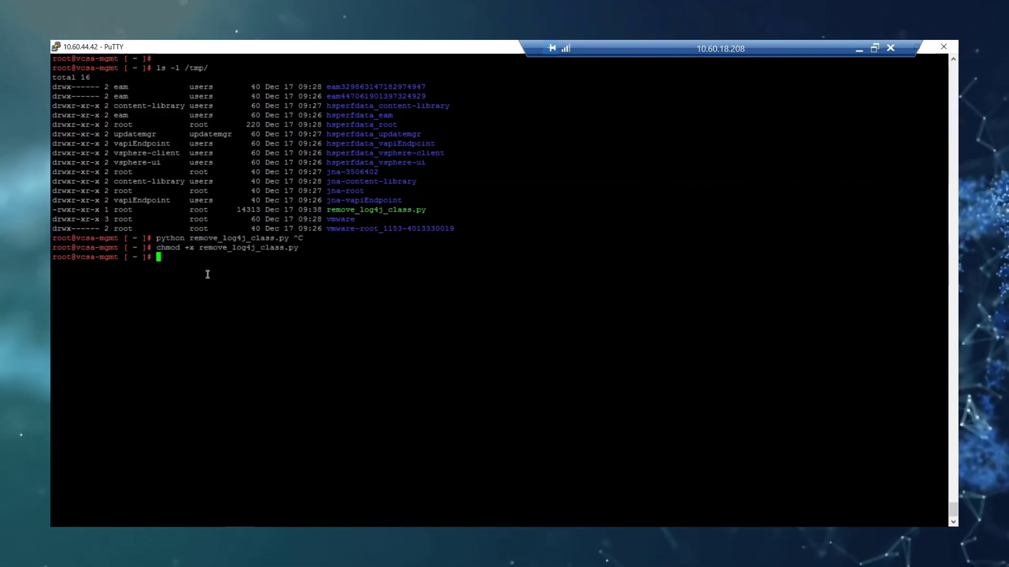
Run python remove_log4j_class.py and answer y to allow the vCenter service stop and start
type("p")
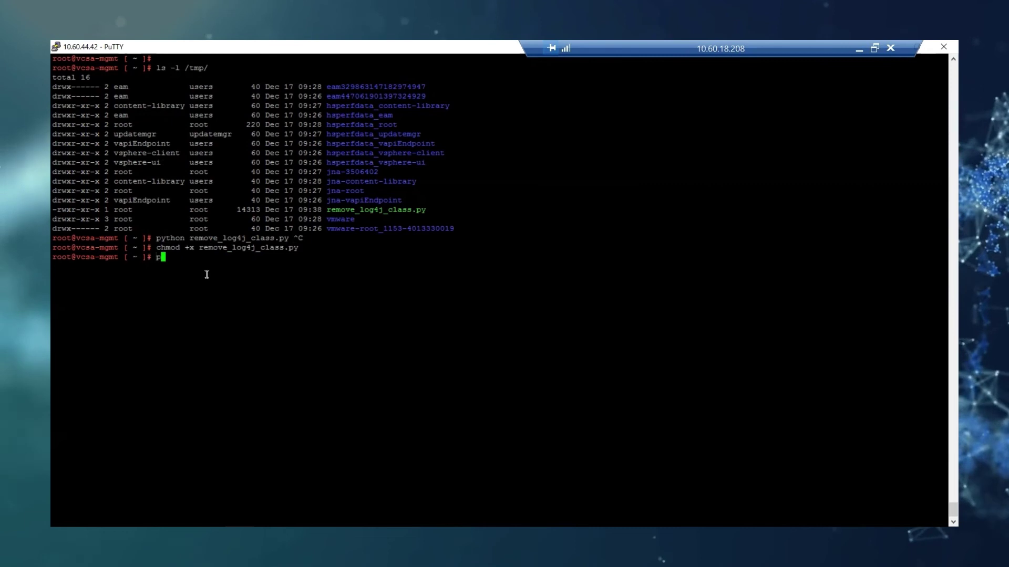
type("yht")
type("hon")
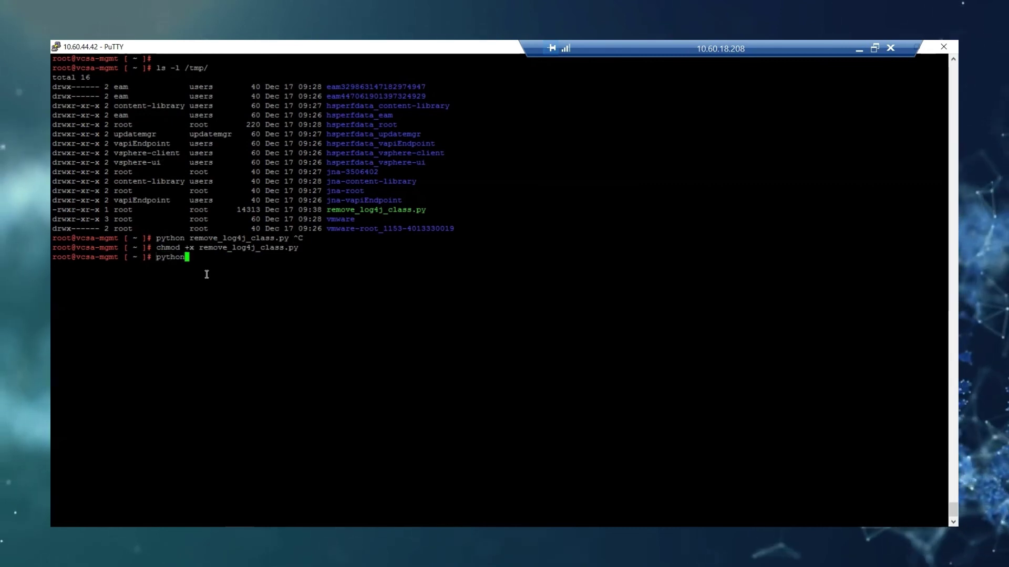
double_click(243, 248)
left_click(244, 268)
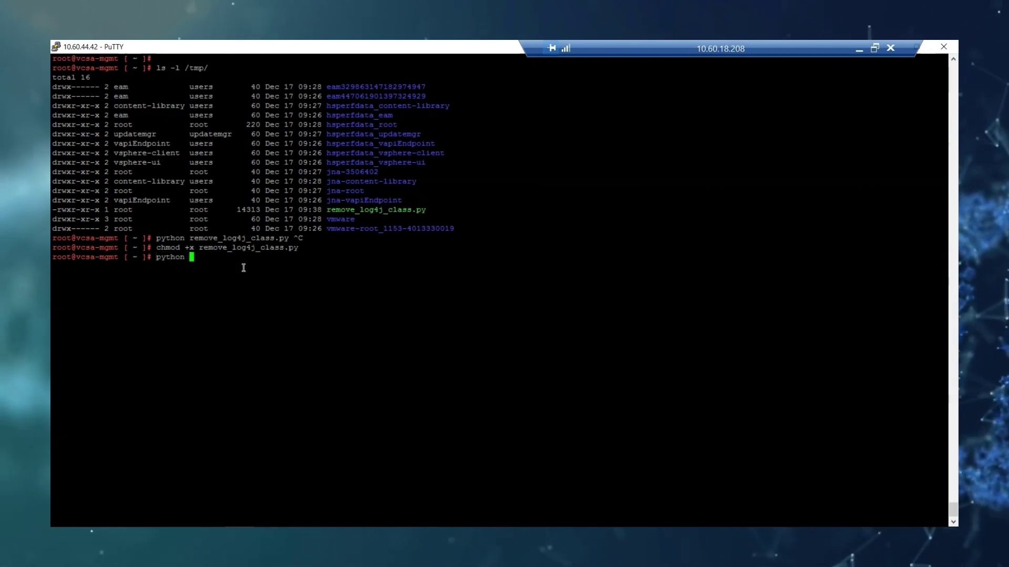
right_click(243, 268)
key("Return")
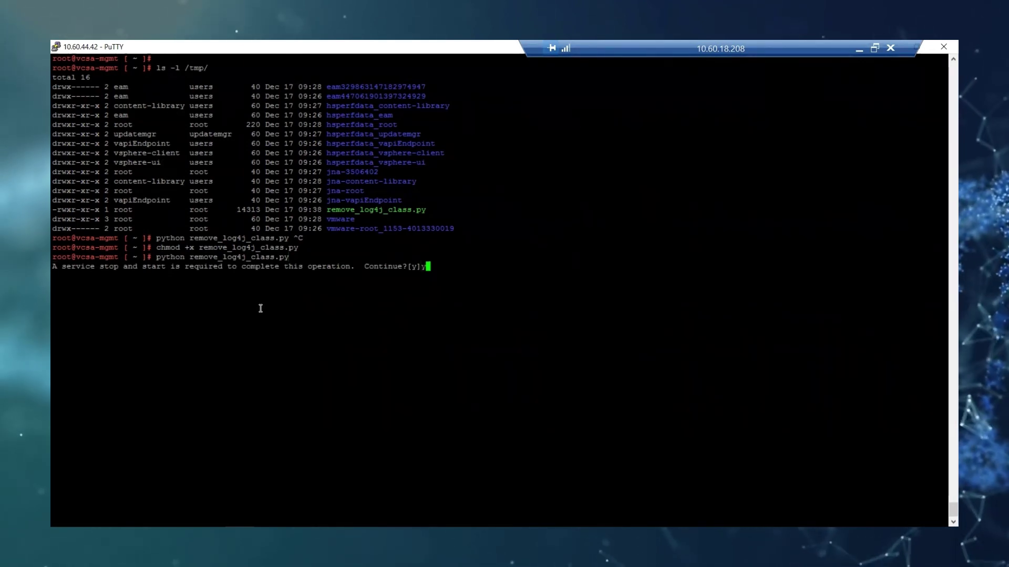
type("y")
key("Return")
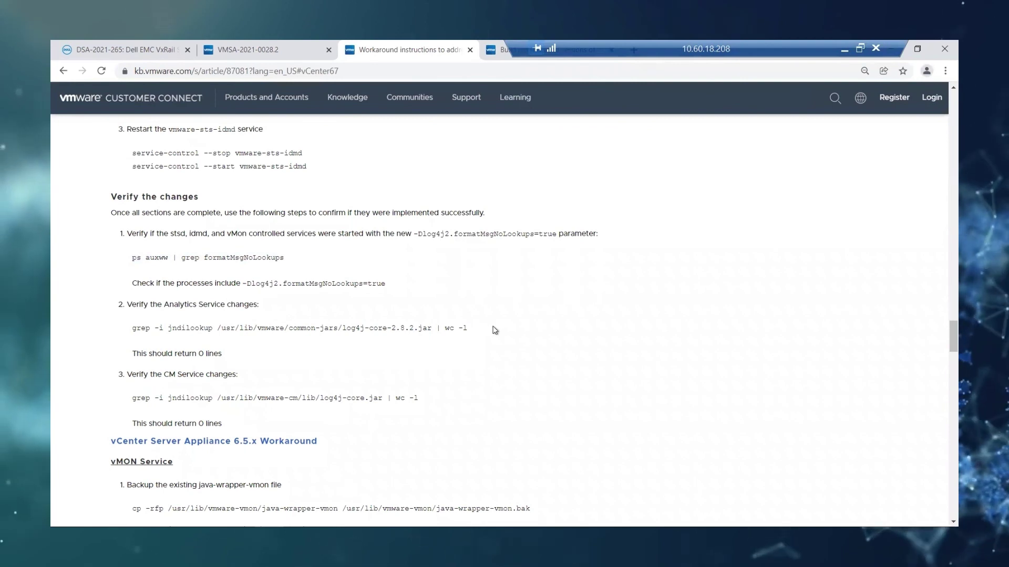
Copy the CM Service jndilookup grep check from the KB and run it in the vCenter shell
left_click_drag(493, 329, 131, 328)
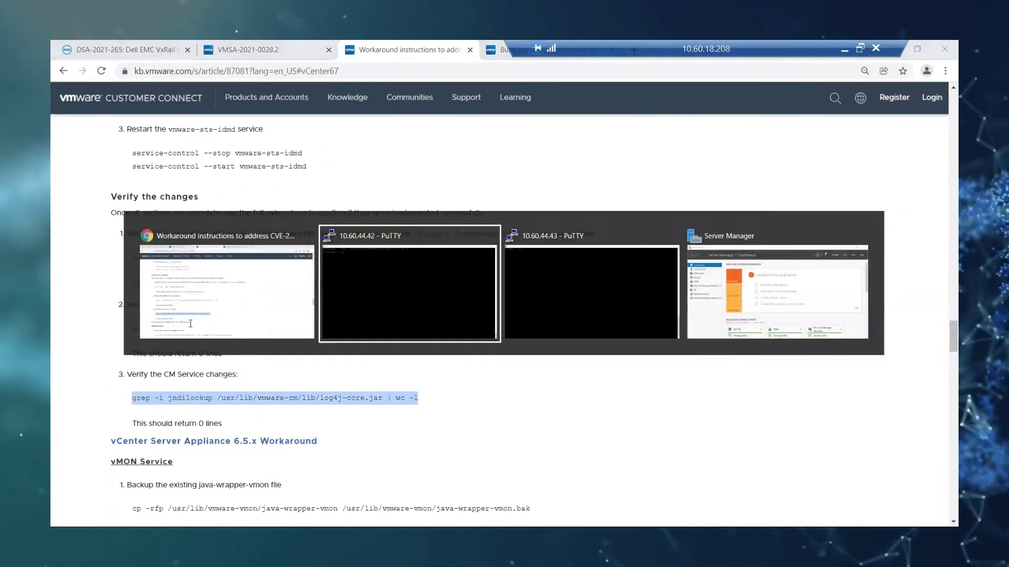
right_click(384, 317)
key("Return")
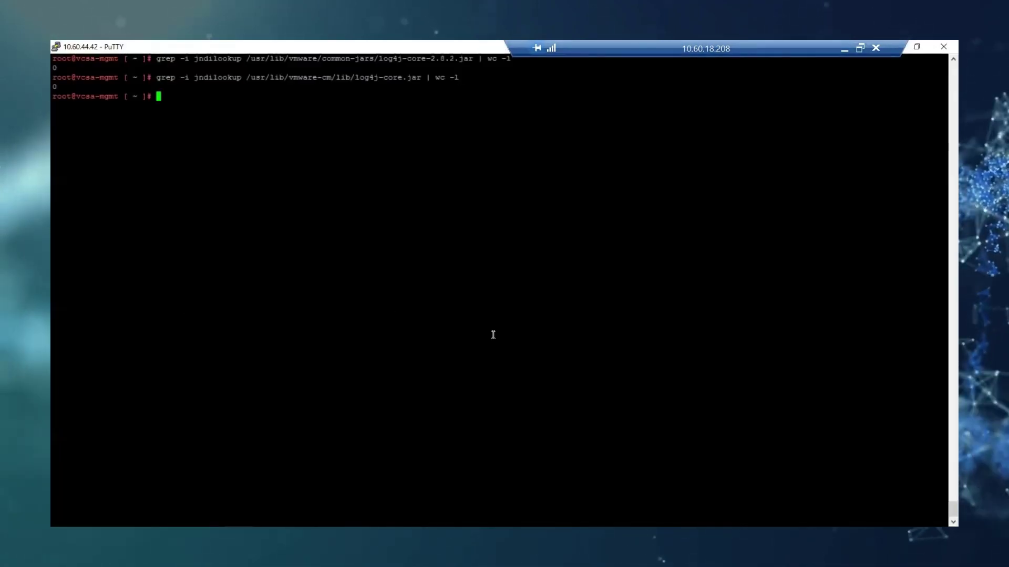
Copy the ps auxww | grep formatMsgNoLookups process check from the KB article
key("alt+Tab")
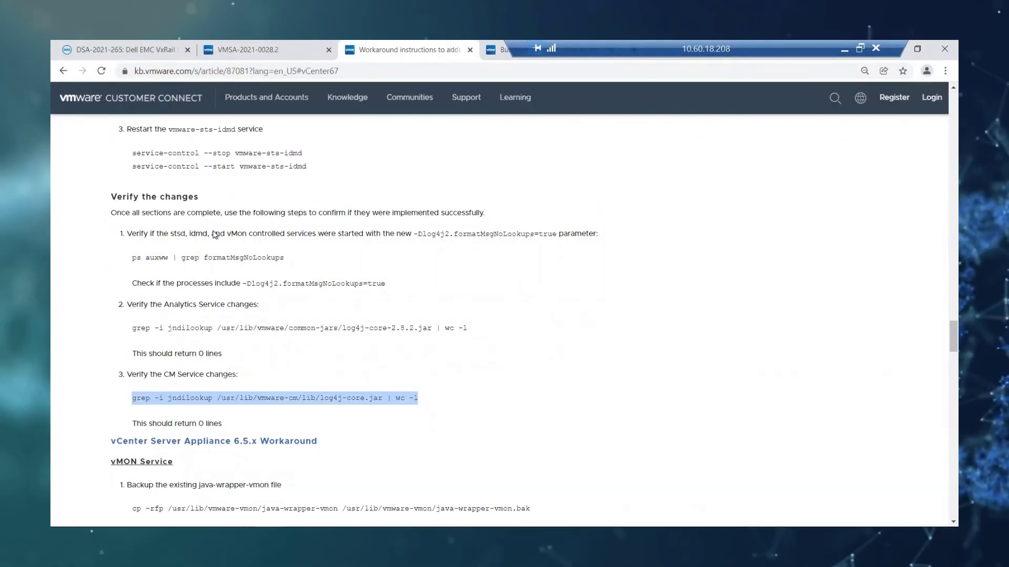
double_click(179, 233)
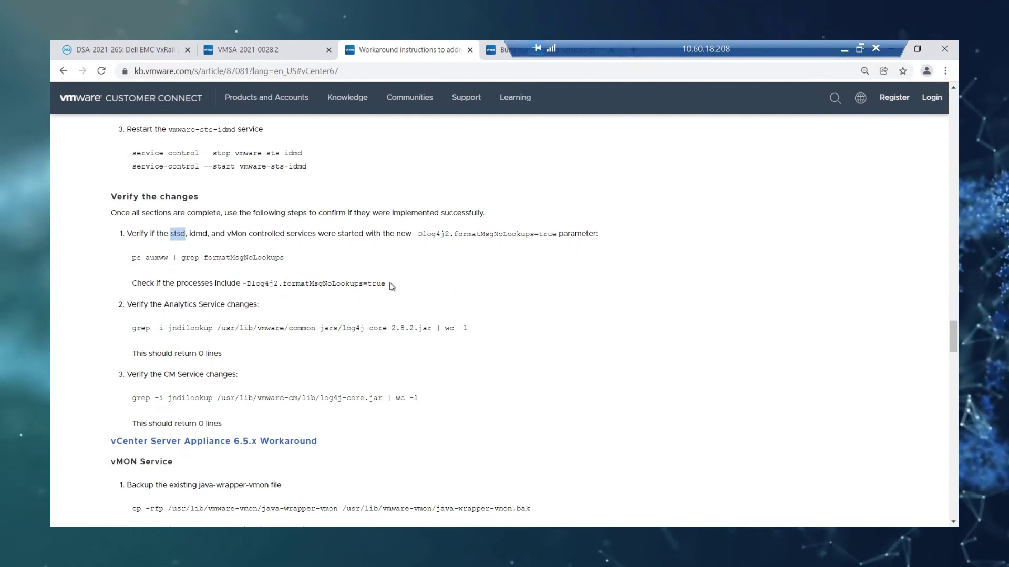
left_click_drag(283, 258, 120, 262)
mouse_move(244, 525)
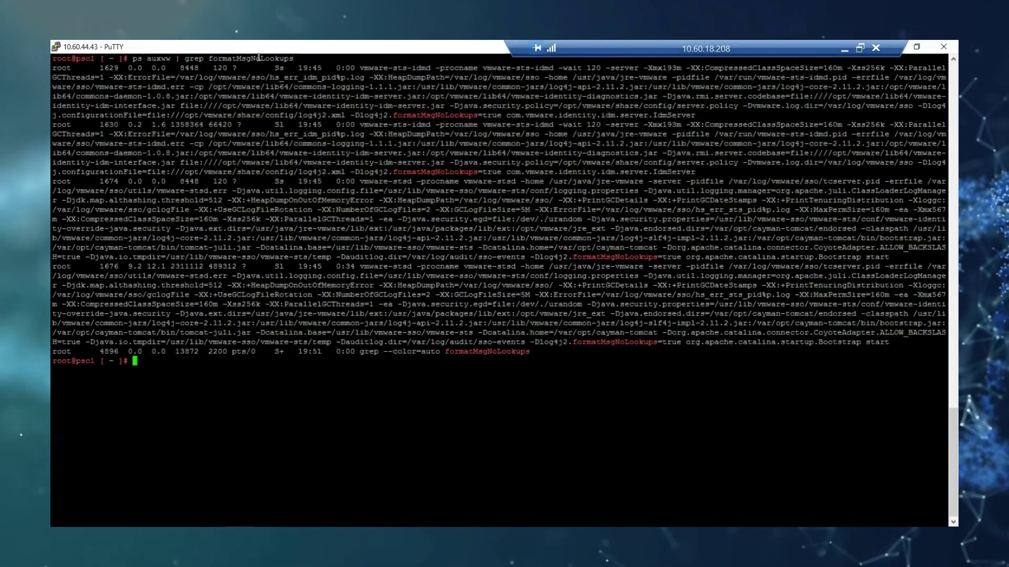
double_click(252, 58)
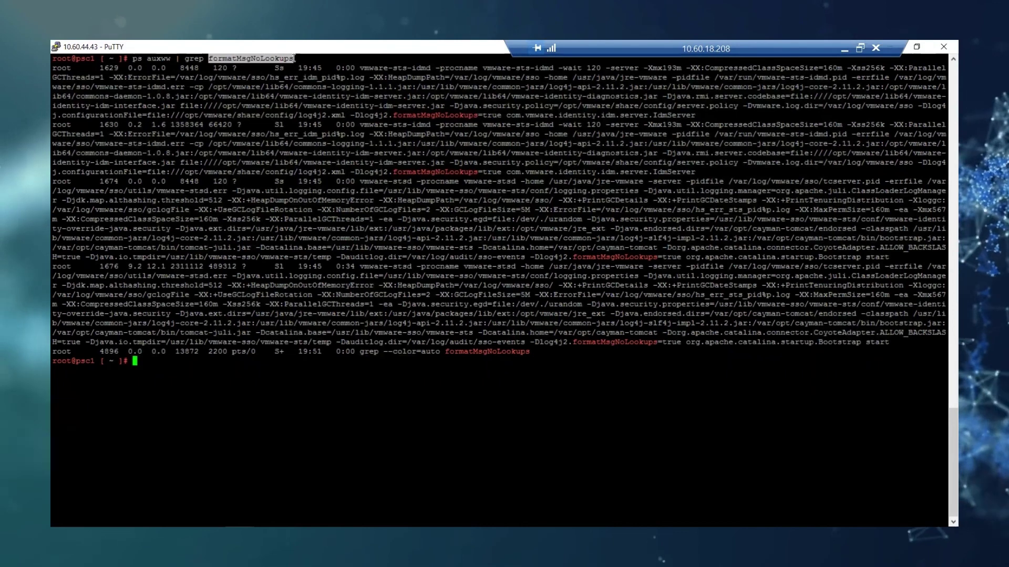
left_click_drag(351, 116, 497, 116)
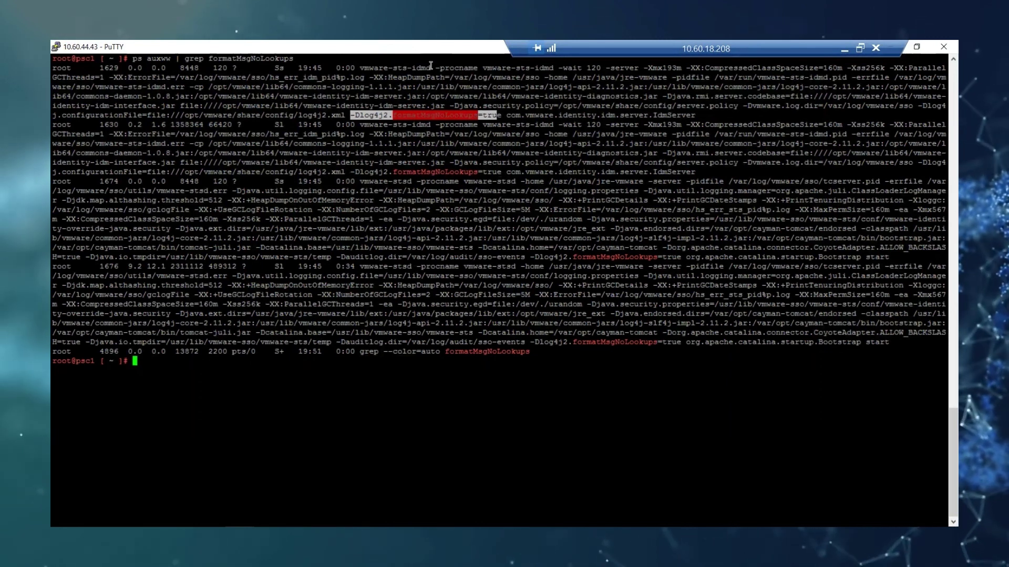
double_click(394, 68)
triple_click(398, 181)
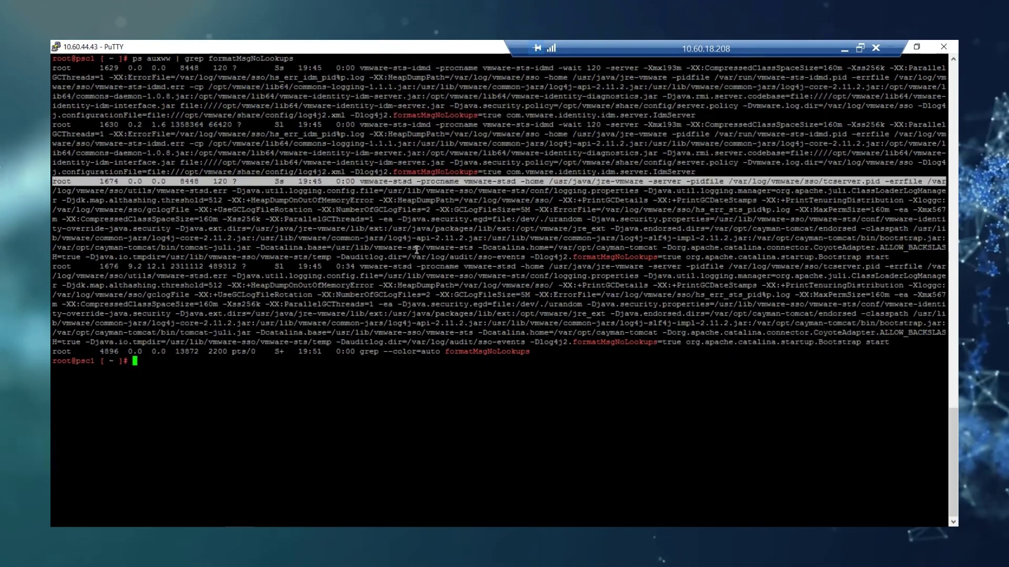
left_click(364, 261)
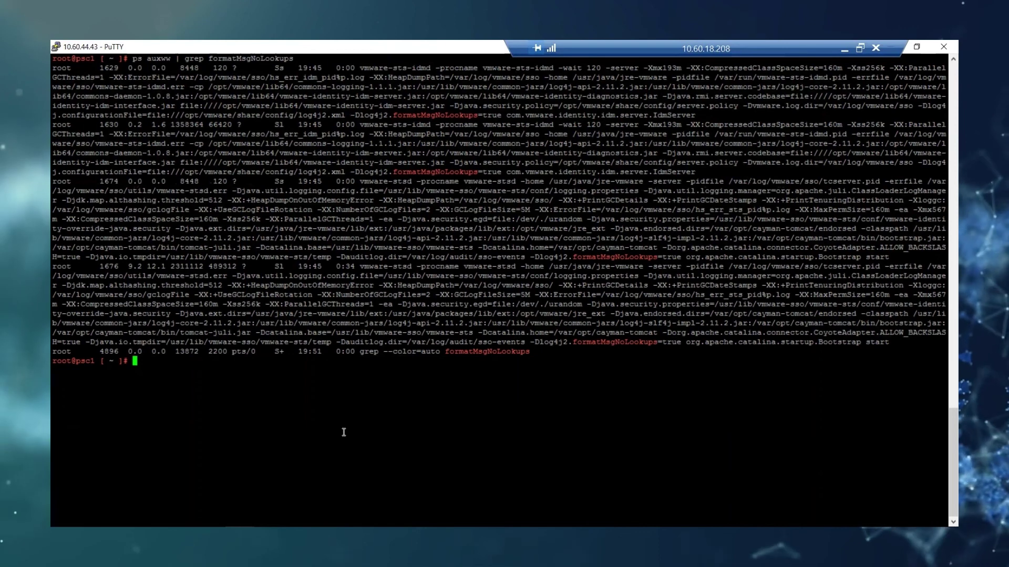